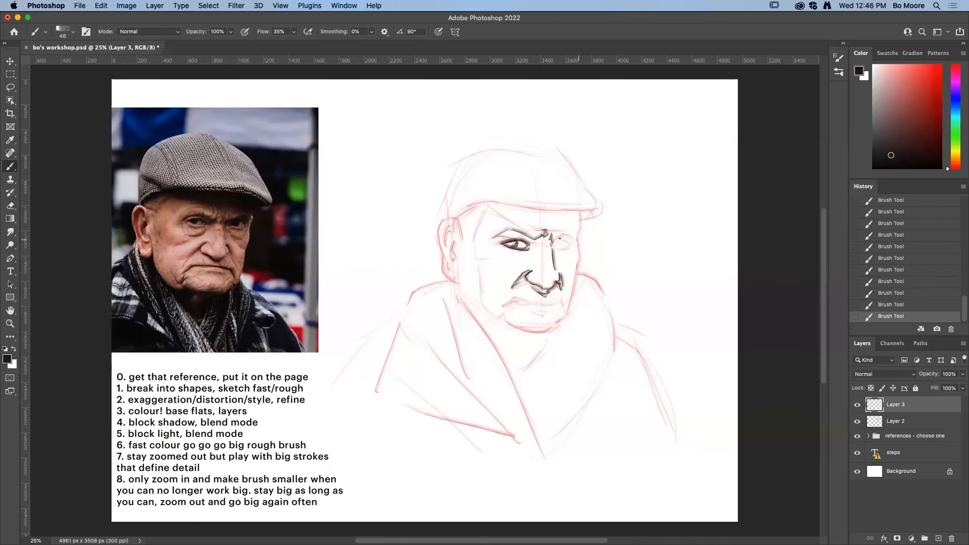
Ink the far eye, far side of the face, mouth, ear and jawline in black over the red sketch.
drag(554, 244, 572, 243)
drag(580, 213, 566, 308)
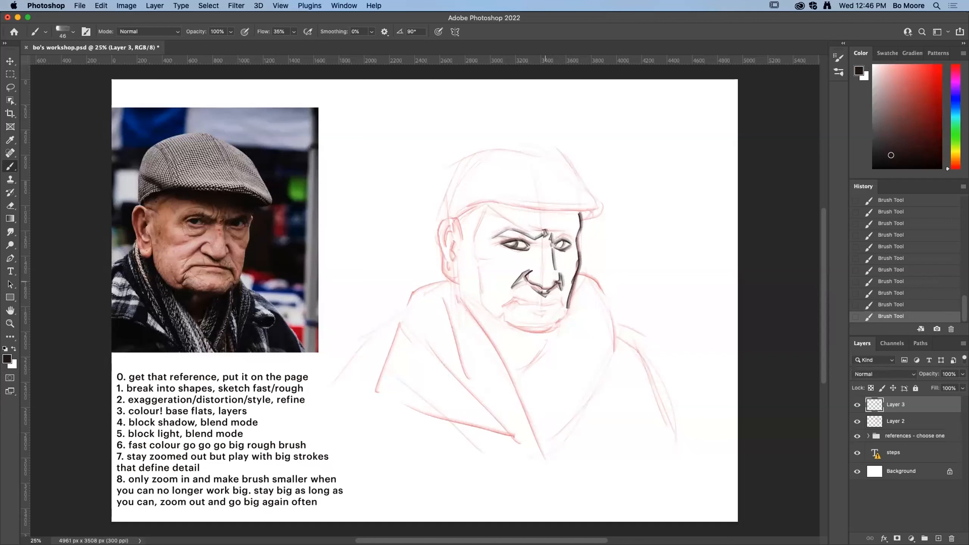
drag(500, 301, 567, 307)
drag(511, 285, 503, 297)
mouse_move(447, 217)
mouse_down()
mouse_move(462, 240)
mouse_move(439, 237)
mouse_move(442, 272)
mouse_move(479, 313)
mouse_up()
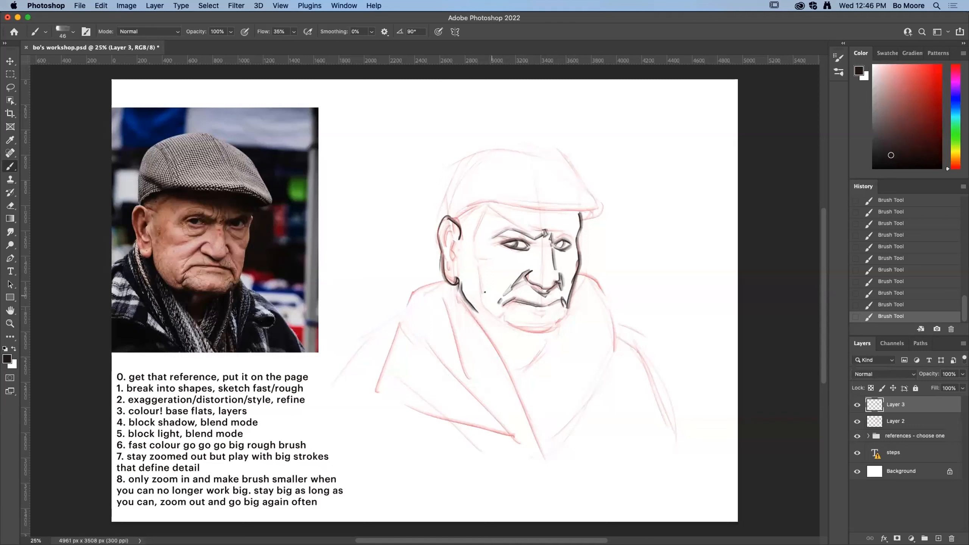
mouse_move(456, 278)
mouse_down()
mouse_move(507, 321)
mouse_move(505, 310)
mouse_move(516, 330)
mouse_move(553, 338)
mouse_move(540, 335)
mouse_move(568, 310)
mouse_move(562, 320)
mouse_up()
Ink the jacket collar, scarf folds and start of the near shoulder over the red sketch.
drag(495, 321, 540, 454)
drag(498, 344, 538, 432)
mouse_move(446, 279)
mouse_down()
mouse_move(406, 294)
mouse_move(430, 356)
mouse_up()
drag(453, 309, 490, 389)
drag(396, 309, 523, 443)
mouse_move(586, 273)
mouse_down()
mouse_move(618, 313)
mouse_move(557, 433)
mouse_up()
drag(588, 337, 557, 411)
drag(538, 344, 522, 366)
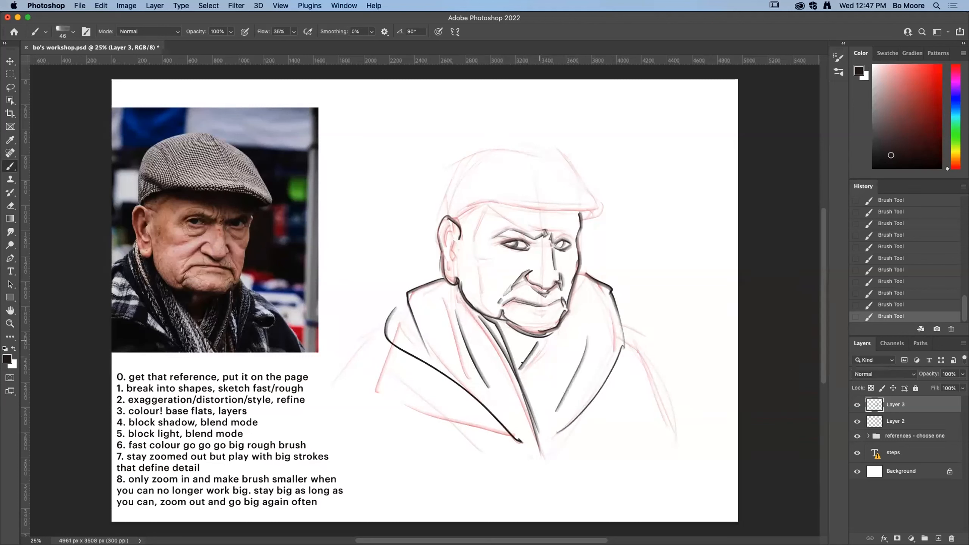
drag(579, 272, 587, 274)
drag(401, 307, 376, 342)
Draw the inner ear lines and ink the flat cap's brim, crown and side seam.
mouse_move(445, 223)
mouse_down()
mouse_move(439, 240)
mouse_move(455, 227)
mouse_move(450, 272)
mouse_up()
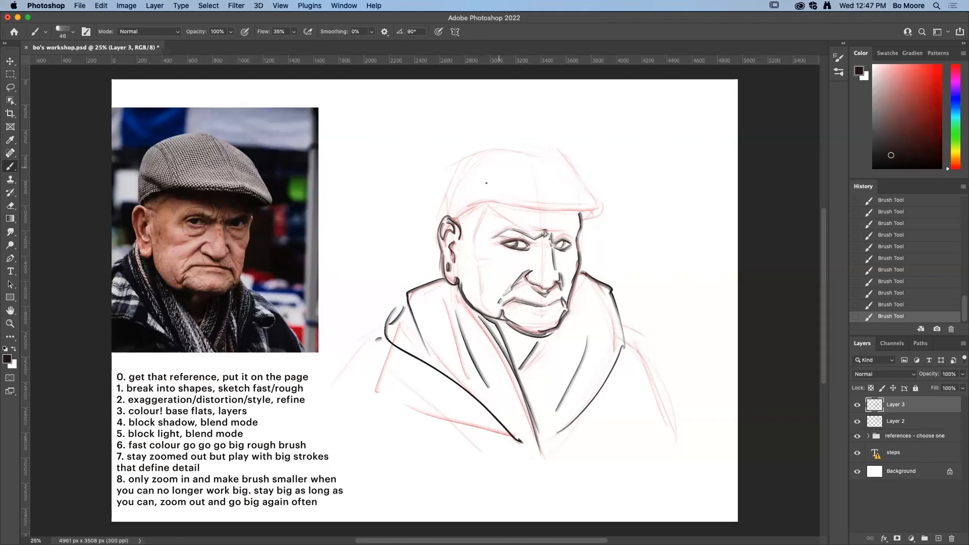
mouse_move(456, 223)
mouse_down()
mouse_move(506, 206)
mouse_move(602, 214)
mouse_move(598, 201)
mouse_move(532, 155)
mouse_up()
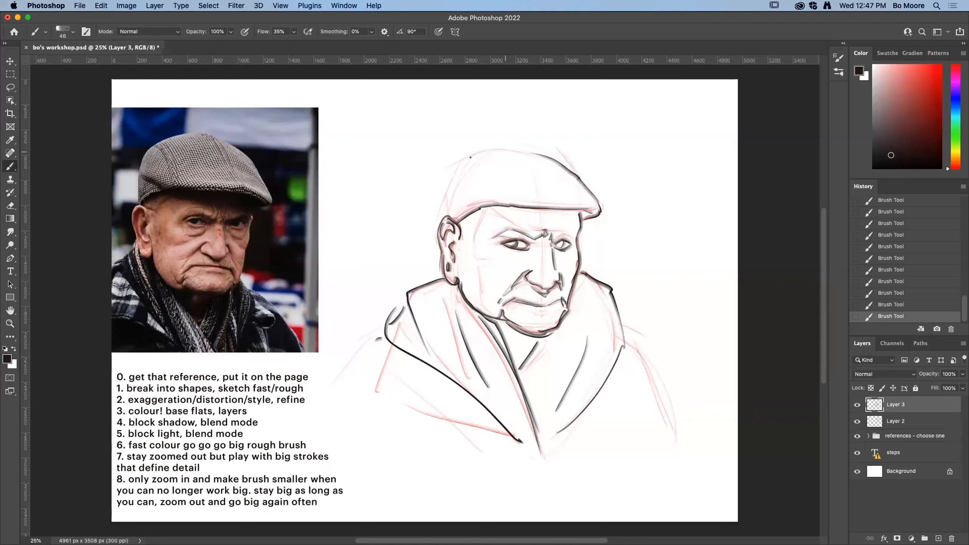
mouse_move(439, 217)
mouse_down()
mouse_move(465, 166)
mouse_move(551, 155)
mouse_up()
mouse_move(461, 166)
mouse_down()
mouse_move(439, 216)
mouse_move(471, 156)
mouse_up()
drag(460, 197, 449, 202)
mouse_move(465, 167)
mouse_down()
mouse_move(482, 198)
mouse_move(472, 169)
mouse_move(610, 208)
mouse_up()
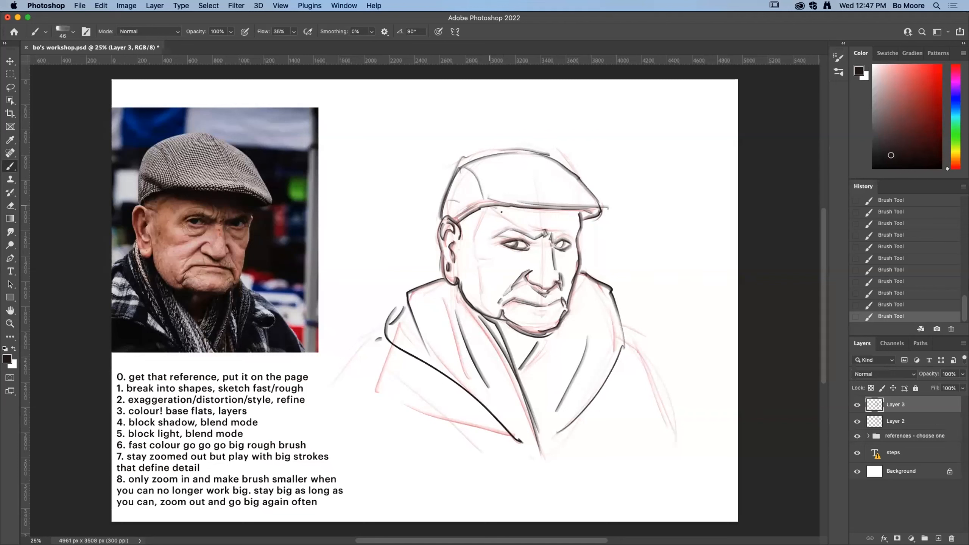
Add the shadow line under the cap brim, the temple and cheek plane lines, and both outer shoulder lines.
drag(531, 226, 581, 230)
mouse_move(484, 208)
mouse_down()
mouse_move(472, 261)
mouse_move(490, 262)
mouse_move(476, 270)
mouse_move(479, 298)
mouse_up()
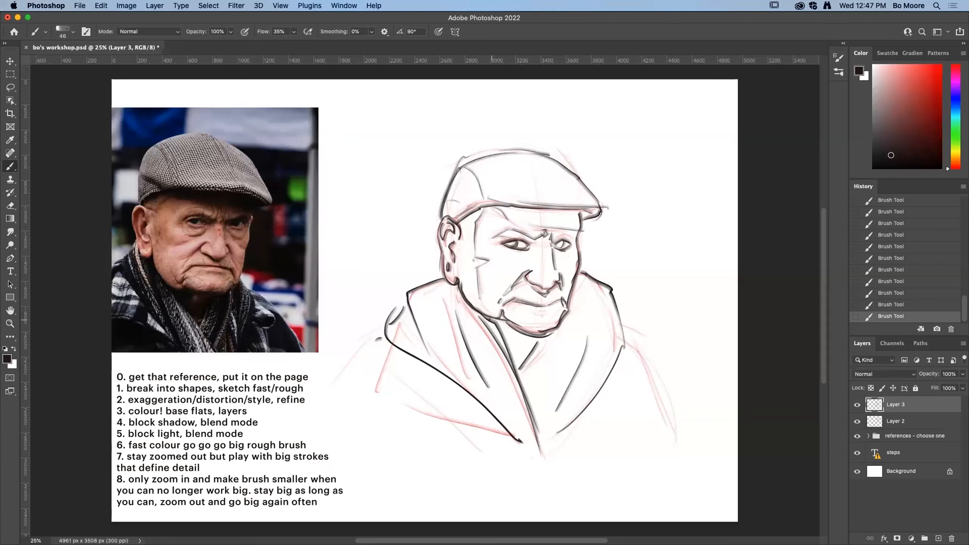
drag(628, 326, 676, 435)
drag(380, 339, 357, 374)
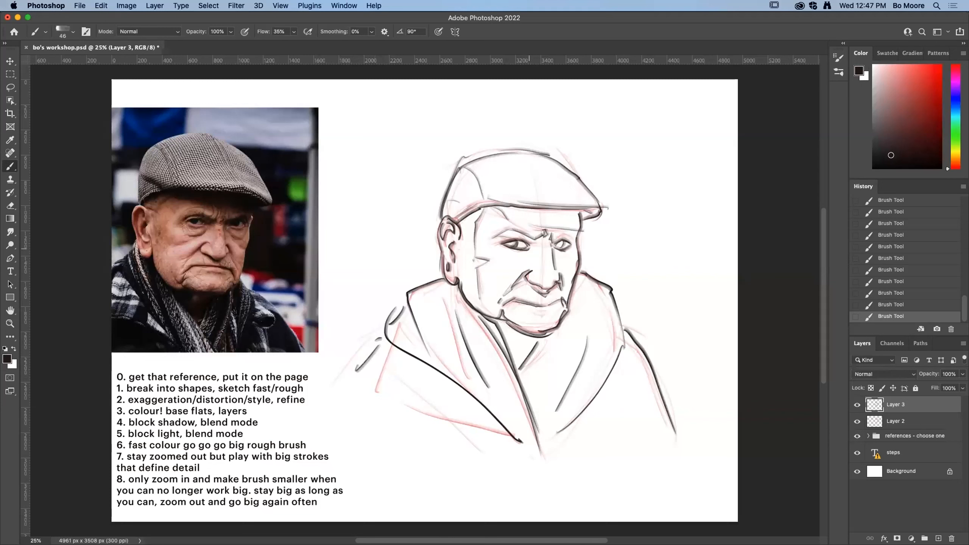
Draw the bag lines under both eyes, undoing the stray stroke made in between.
mouse_move(522, 254)
mouse_down()
mouse_move(499, 255)
mouse_move(524, 258)
mouse_up()
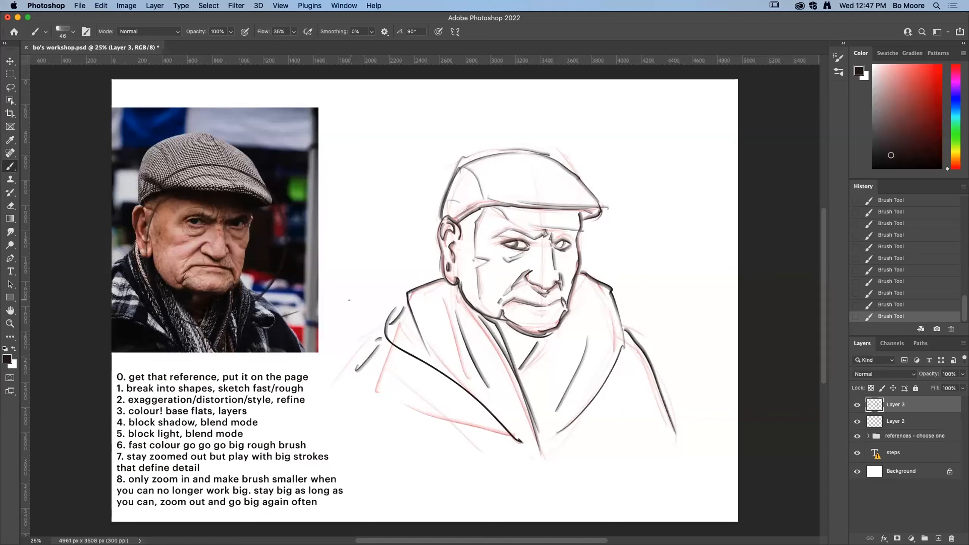
key(super+z)
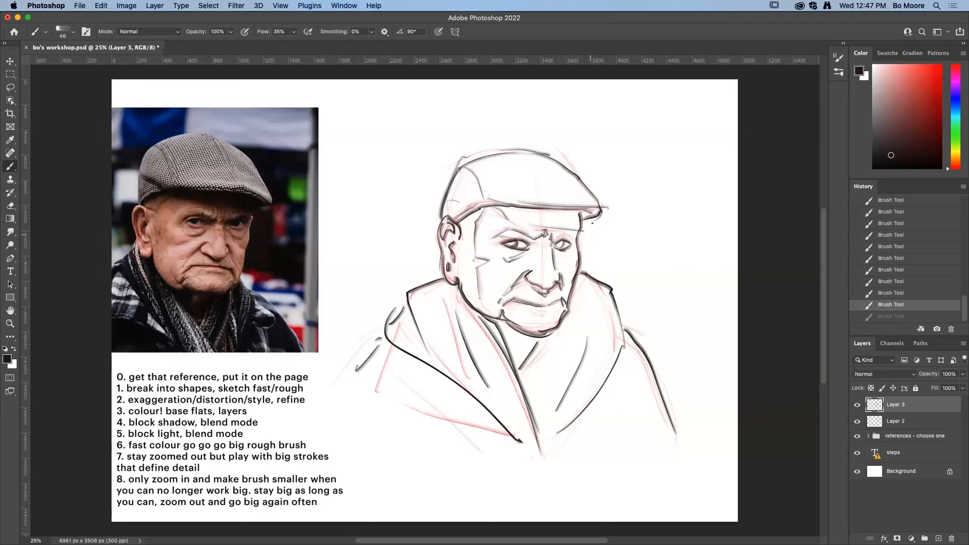
drag(566, 254, 558, 260)
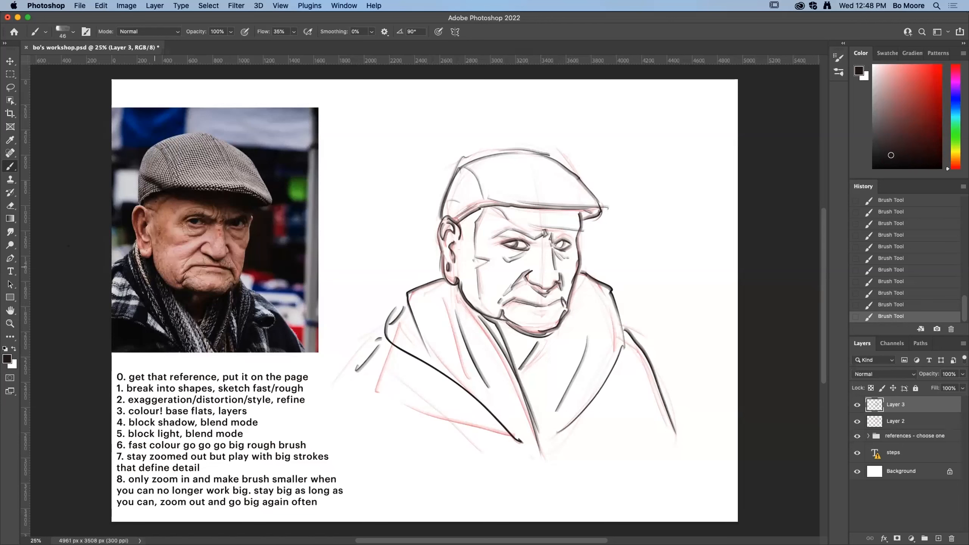
Erase the old mouth line on Layer 3 and redraw the mouth with a straighter line and a lower lip.
click(10, 206)
click(534, 303)
right_click(76, 64)
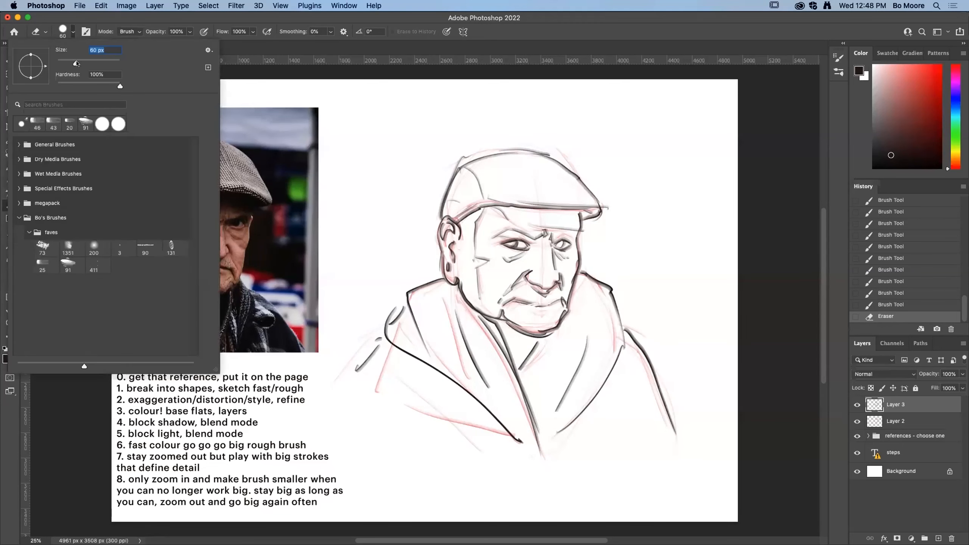
key(Escape)
click(553, 297)
key(b)
mouse_move(511, 302)
mouse_down()
mouse_move(554, 301)
mouse_move(503, 306)
mouse_up()
drag(505, 299, 549, 311)
Draw the far eye's brow and lid creases, strengthen the scarf edge below the jaw, and add frown lines on the forehead.
drag(552, 238, 562, 228)
drag(571, 227, 575, 235)
drag(568, 231, 575, 244)
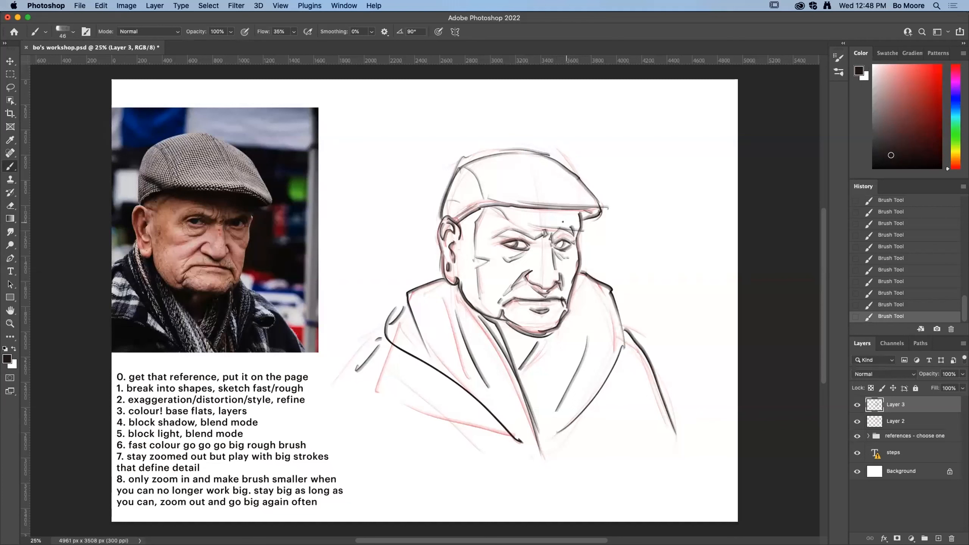
drag(460, 279, 520, 374)
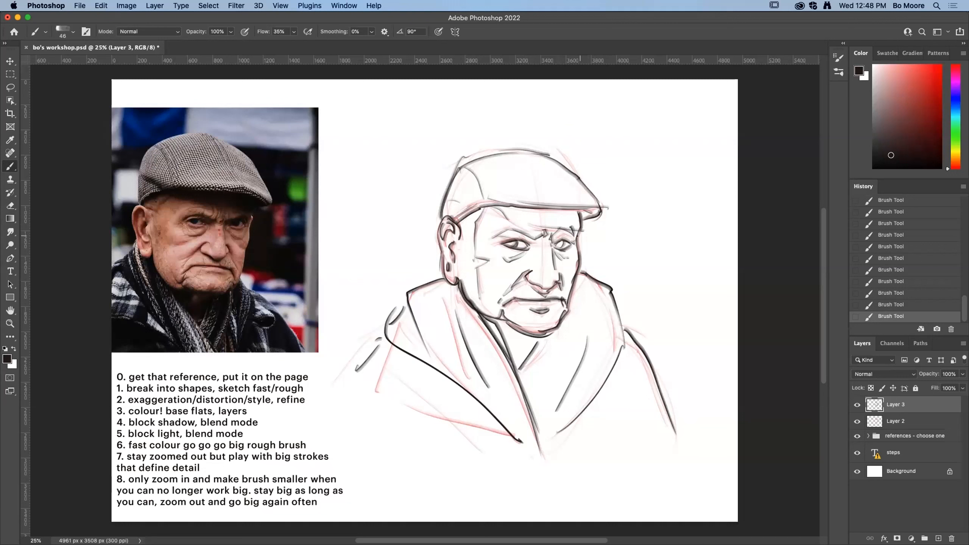
mouse_move(507, 217)
mouse_down()
mouse_move(539, 228)
mouse_move(539, 216)
mouse_up()
drag(543, 228, 543, 218)
Lasso the near eye, scale it down slightly and nudge it left.
key(l)
mouse_move(535, 248)
mouse_down()
mouse_move(496, 238)
mouse_move(513, 269)
mouse_move(525, 263)
mouse_move(496, 263)
mouse_move(523, 251)
mouse_up()
key(v)
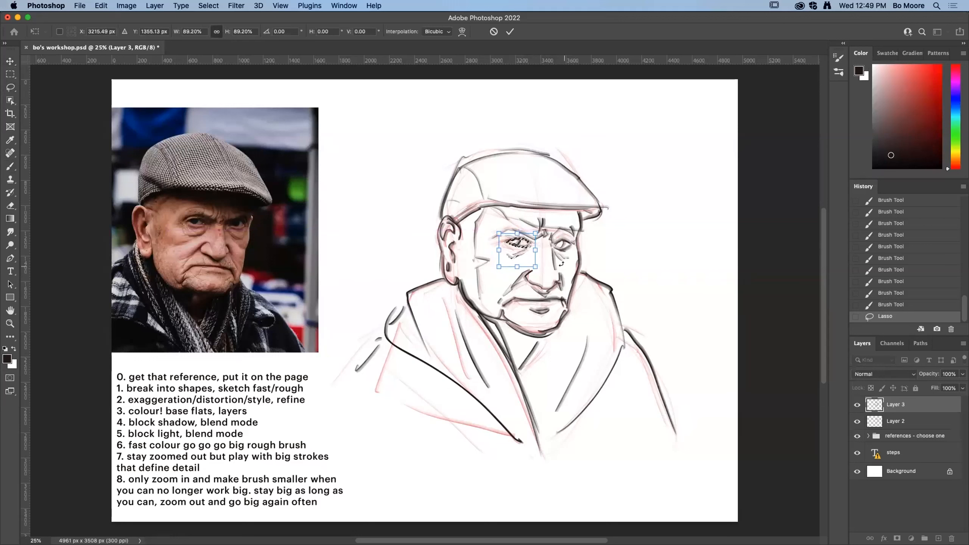
click(509, 30)
key(shift+Left)
key(shift+Left)
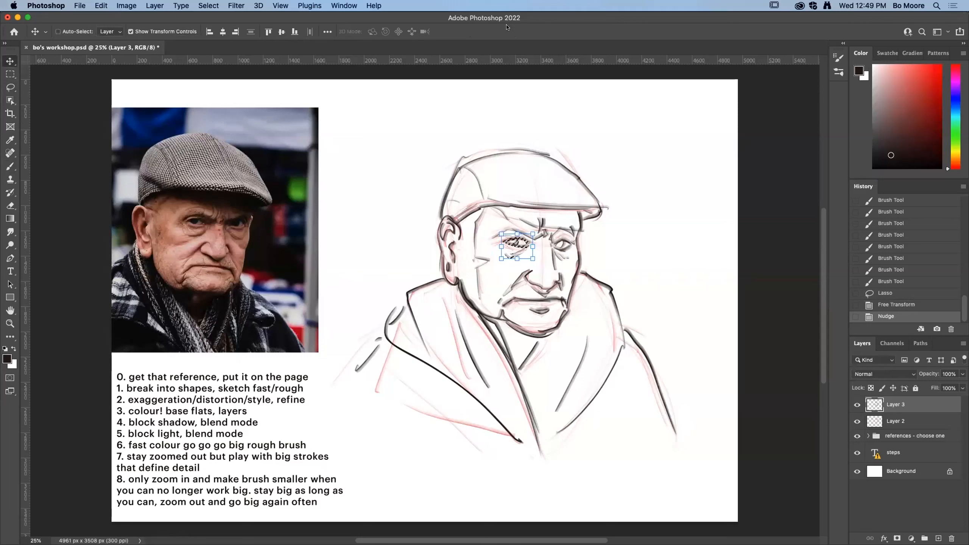
Deselect the near eye, undoing the accidental cut, and refine the far eye's upper lid with the Brush tool.
key(super+x)
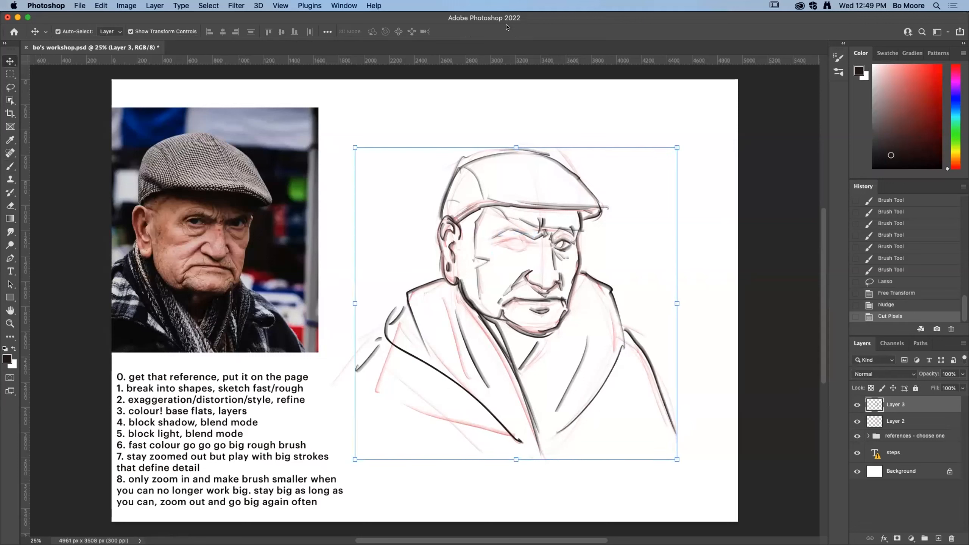
key(super+z)
key(super+d)
click(10, 167)
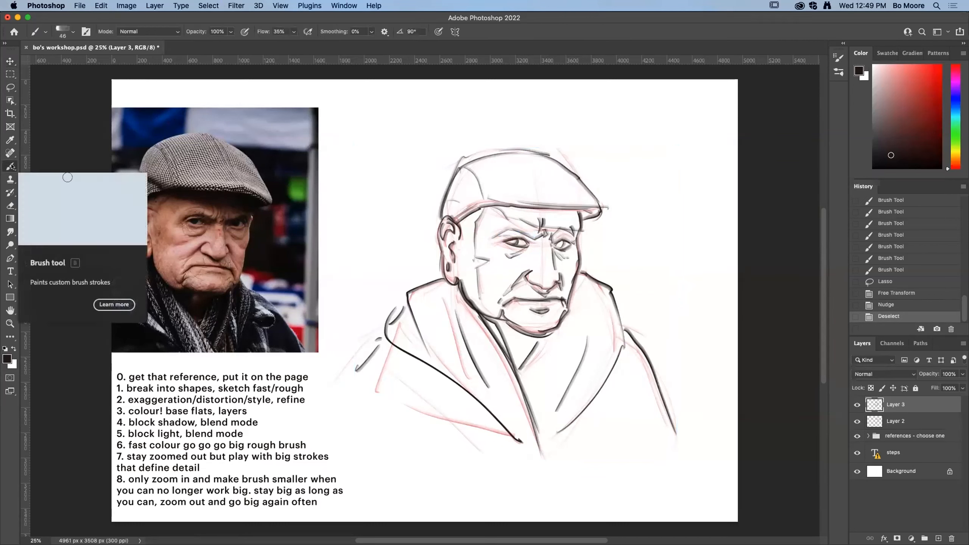
drag(556, 242, 564, 239)
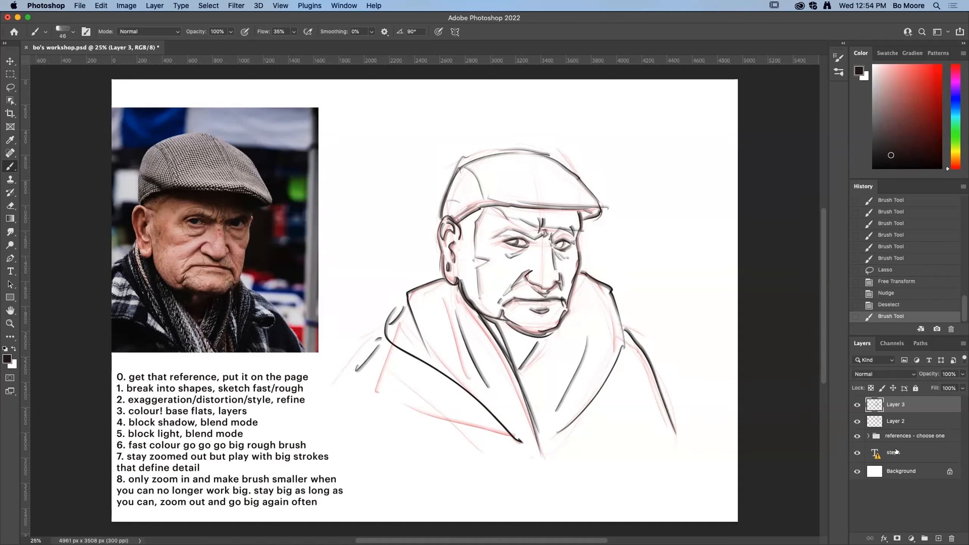
Hide the red rough sketch on Layer 2 and add a new layer between it and the line art.
click(855, 406)
click(857, 405)
click(857, 421)
click(857, 421)
click(857, 421)
click(857, 421)
click(857, 421)
click(919, 419)
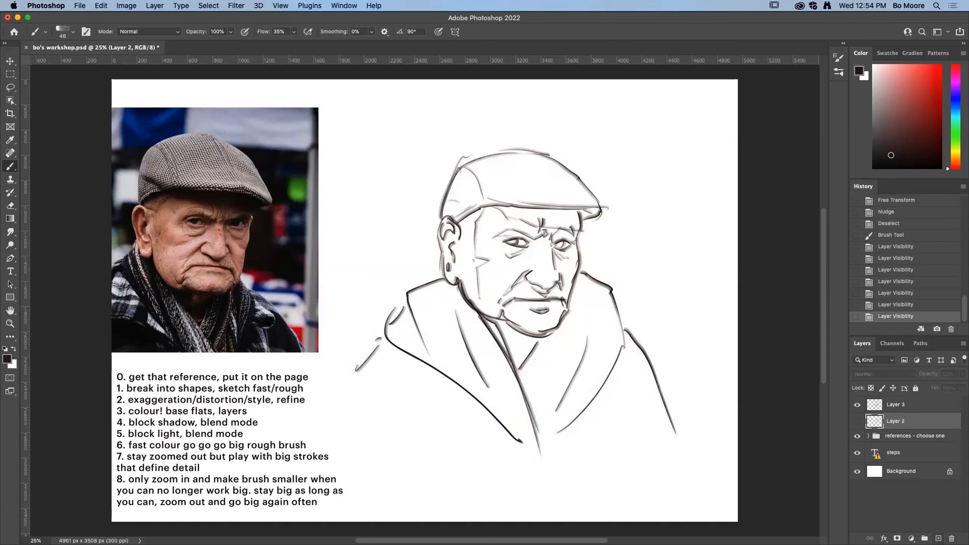
click(938, 538)
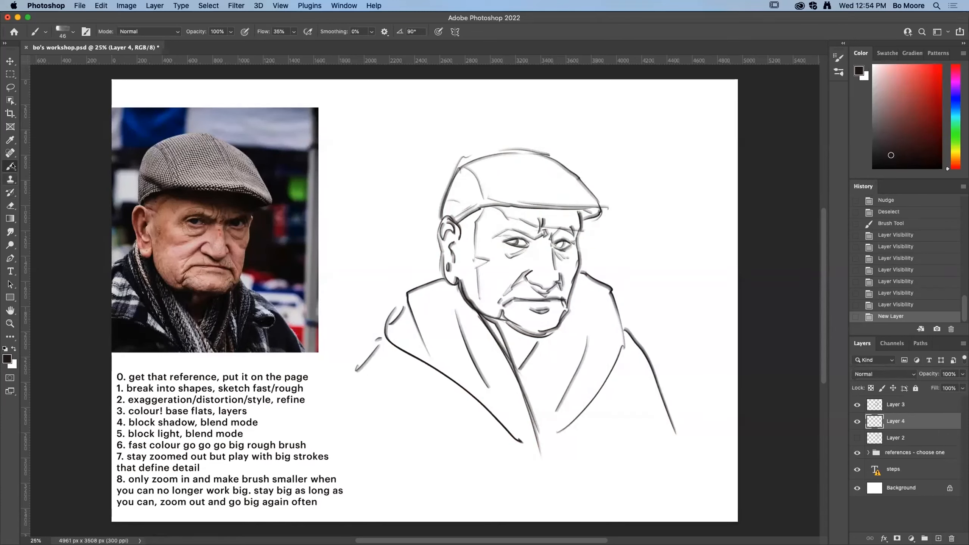
mouse_move(617, 185)
mouse_down()
mouse_move(497, 271)
mouse_move(612, 262)
mouse_move(610, 274)
mouse_up()
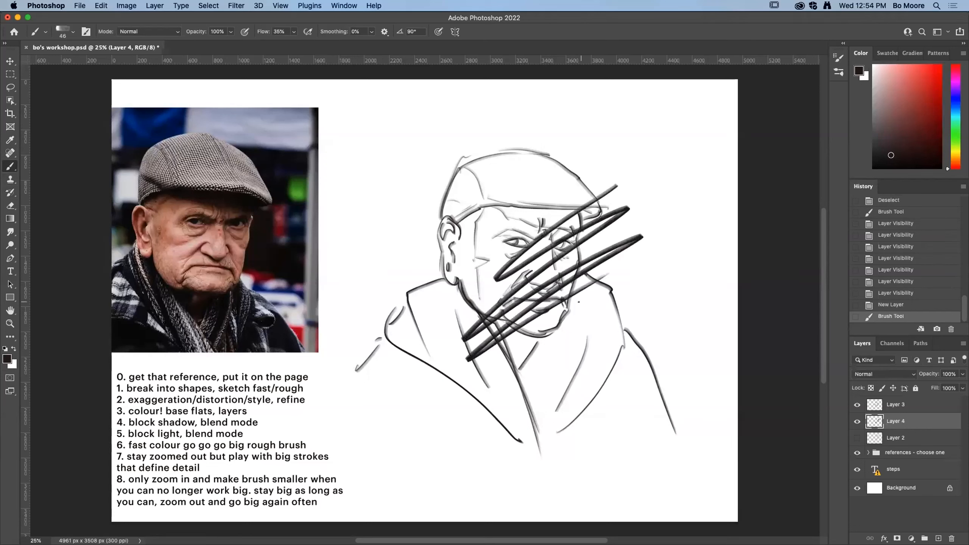
key(super+z)
click(942, 66)
mouse_move(559, 236)
mouse_down()
mouse_move(561, 253)
mouse_move(496, 313)
mouse_move(519, 366)
mouse_up()
key(super+z)
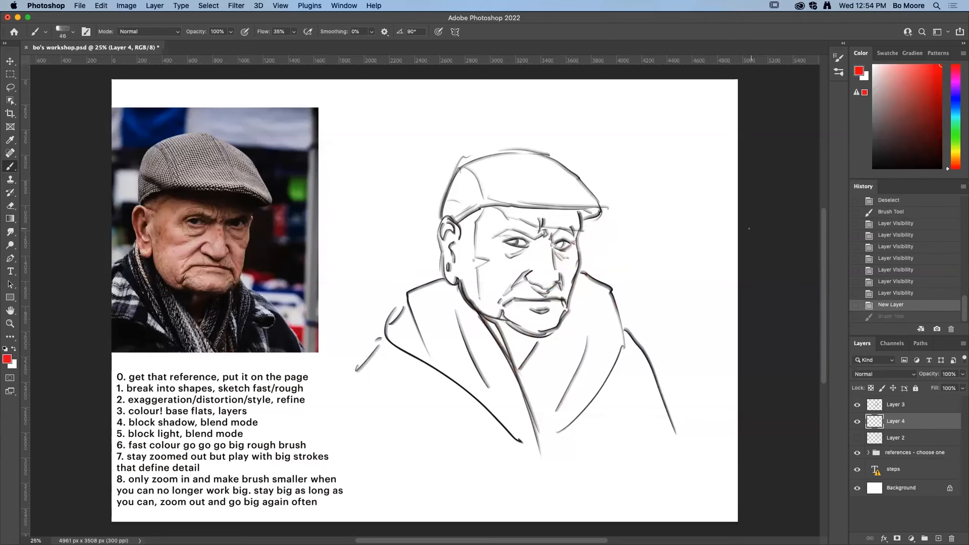
Choose the 90 px bristle brush from the faves group and set its size to 175 px.
click(71, 33)
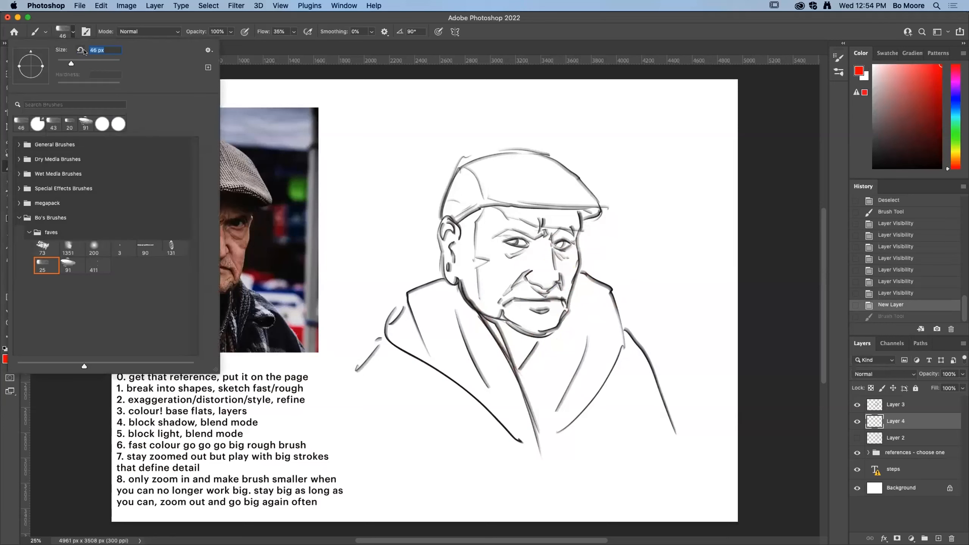
click(86, 126)
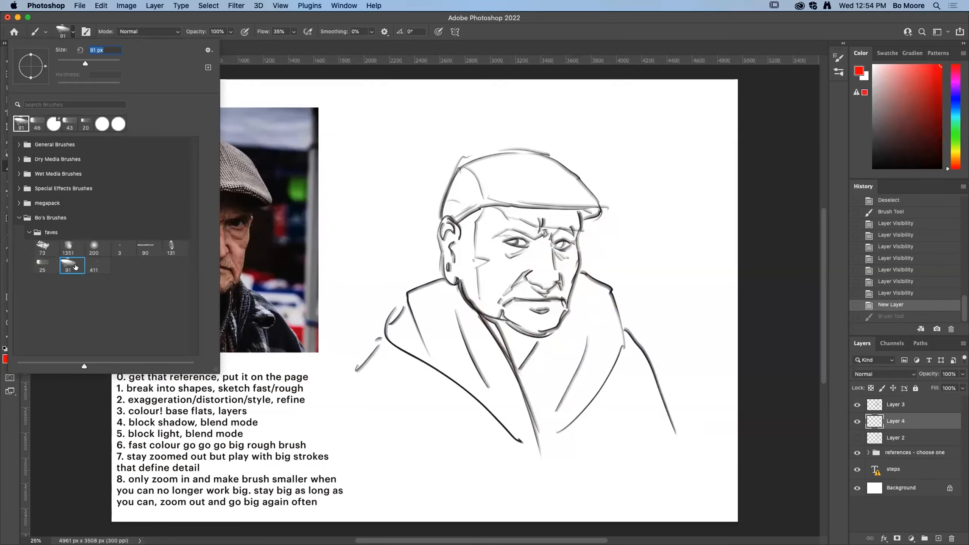
click(93, 64)
click(69, 266)
click(148, 248)
drag(85, 63, 96, 70)
click(148, 248)
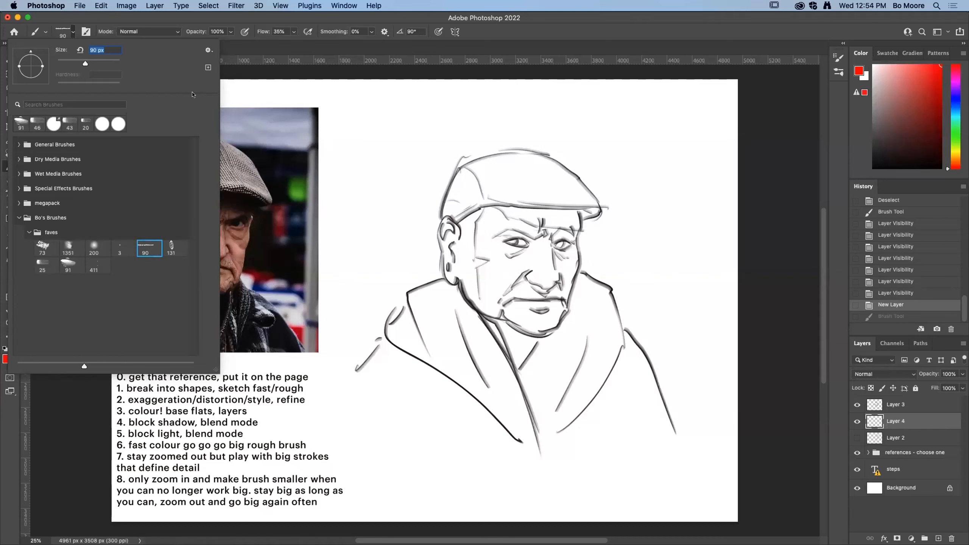
mouse_move(85, 63)
mouse_down()
mouse_move(109, 64)
mouse_move(92, 69)
mouse_up()
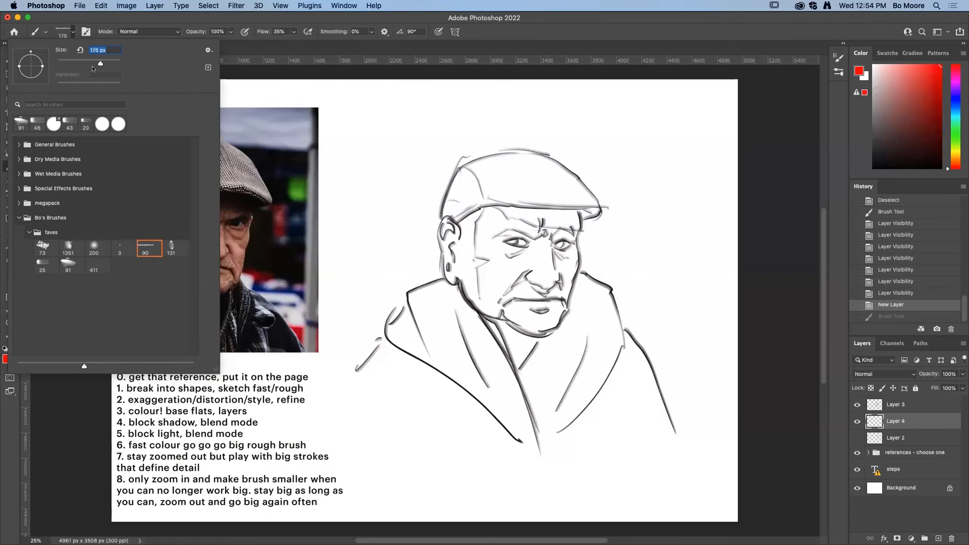
Set the foreground to a muted red and paint test strokes beside the portrait on Layer 4.
click(920, 92)
click(923, 89)
drag(626, 180, 671, 268)
drag(649, 130, 676, 316)
drag(649, 157, 680, 325)
mouse_move(659, 172)
mouse_down()
mouse_move(702, 344)
mouse_move(706, 274)
mouse_up()
drag(695, 178, 723, 363)
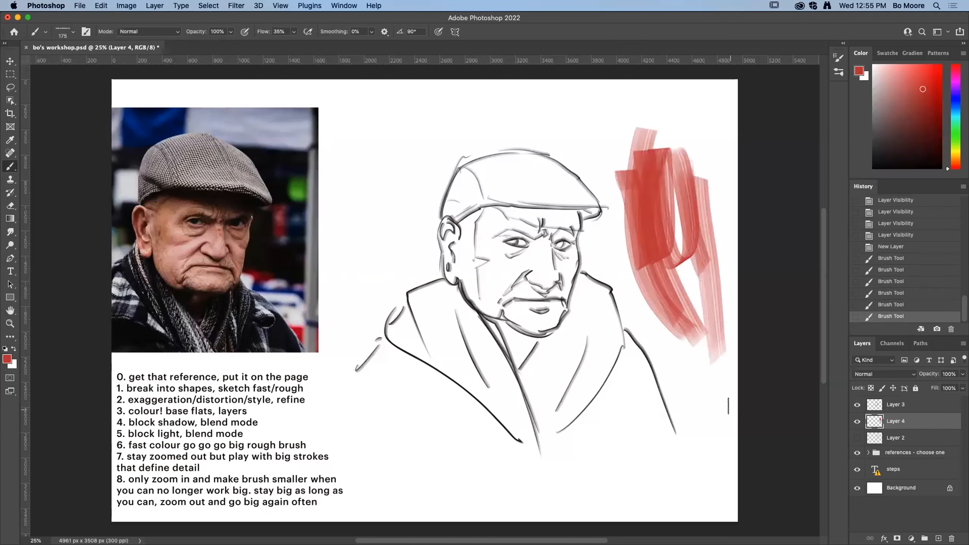
Choose the 131 px brush from the faves group and scribble a red test stroke above the portrait's far shoulder.
click(73, 35)
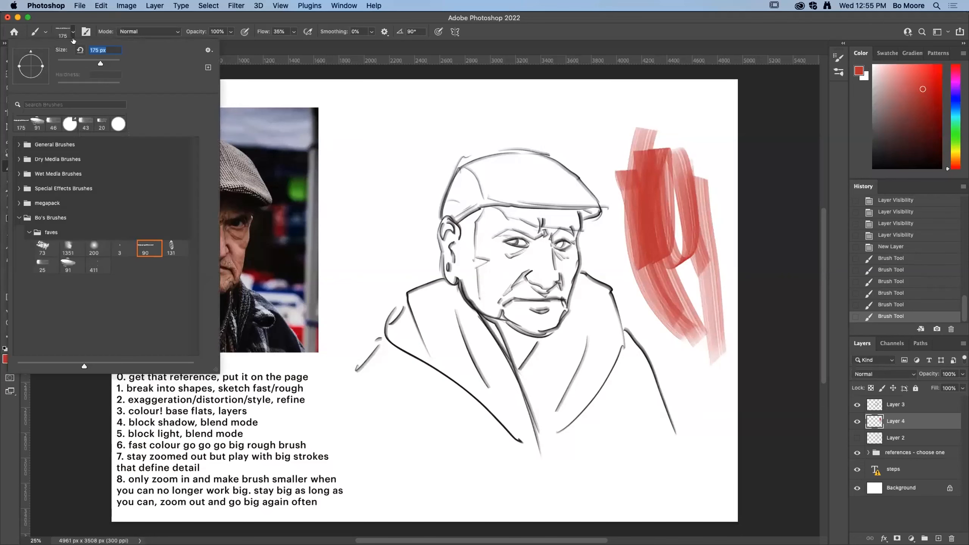
click(172, 247)
mouse_move(590, 106)
mouse_down()
mouse_move(628, 217)
mouse_move(612, 96)
mouse_move(602, 136)
mouse_move(580, 102)
mouse_move(587, 171)
mouse_move(577, 105)
mouse_move(625, 216)
mouse_move(617, 92)
mouse_move(620, 137)
mouse_move(645, 139)
mouse_move(677, 107)
mouse_move(676, 137)
mouse_move(765, 206)
mouse_up()
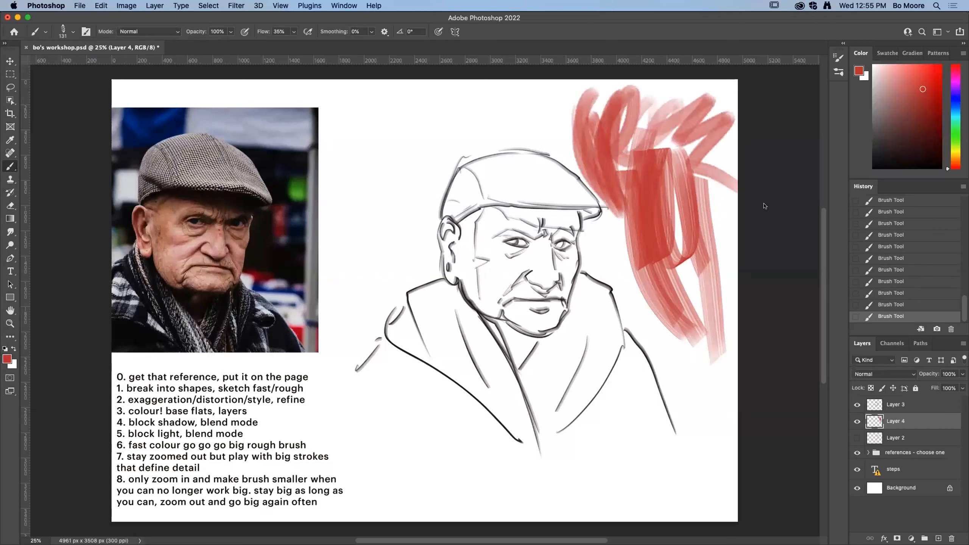
Choose the 91 px faves brush, set its size to 268 px, and paint broad red test strokes beside the cap.
click(63, 32)
click(68, 264)
drag(100, 62, 106, 63)
mouse_move(410, 100)
mouse_down()
mouse_move(395, 245)
mouse_move(405, 261)
mouse_up()
mouse_move(387, 103)
mouse_down()
mouse_move(361, 214)
mouse_move(354, 138)
mouse_move(395, 278)
mouse_move(392, 116)
mouse_move(383, 213)
mouse_move(429, 96)
mouse_move(402, 235)
mouse_move(362, 259)
mouse_move(419, 320)
mouse_up()
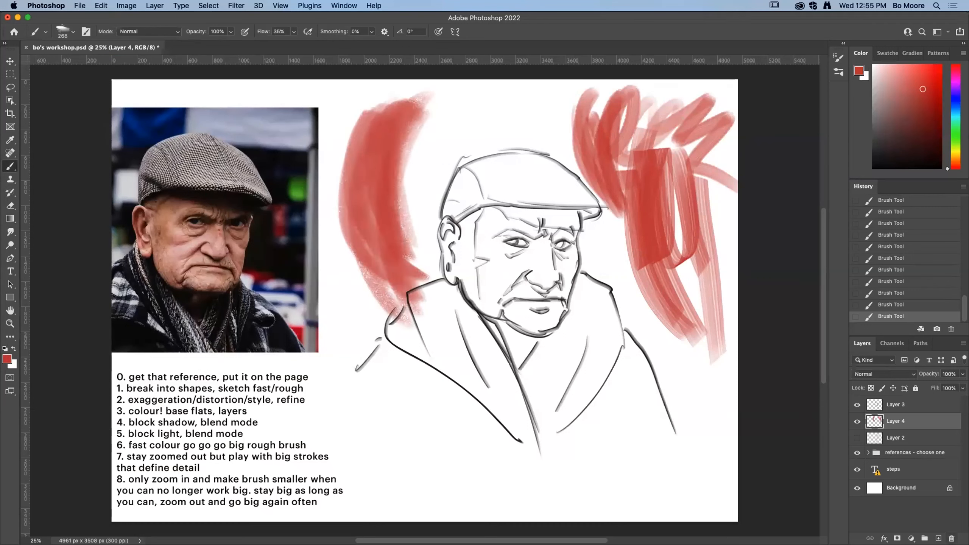
Delete the layer holding the brush tests and create a new empty layer beneath the line art.
click(952, 539)
key(super+shift+alt+n)
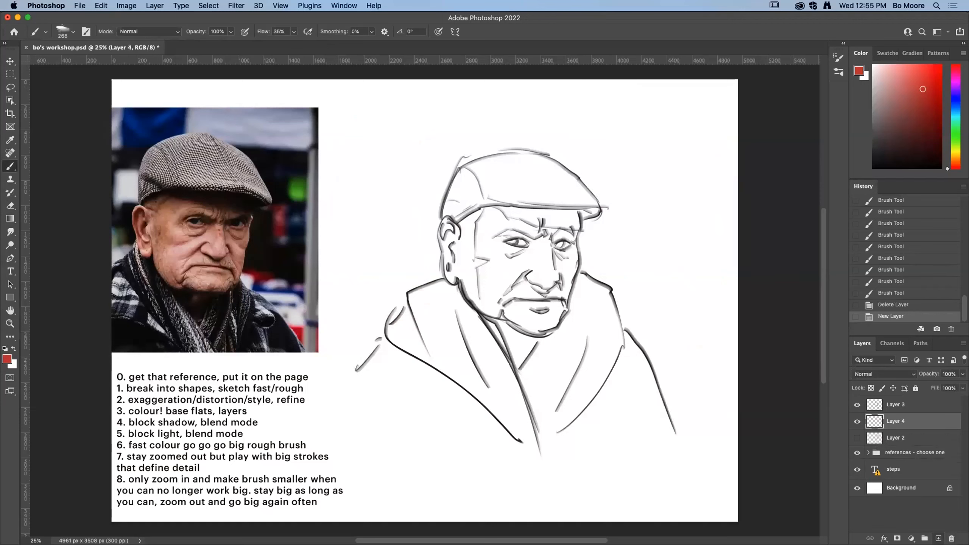
Choose the 73 px faves brush, set its size to 364 px, and scribble a red zigzag between the photo and the portrait.
click(69, 36)
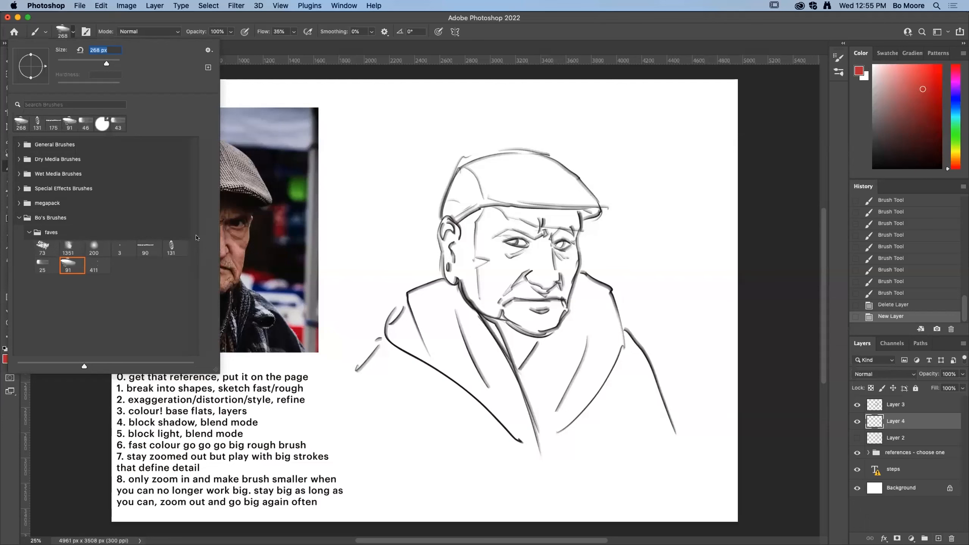
click(41, 244)
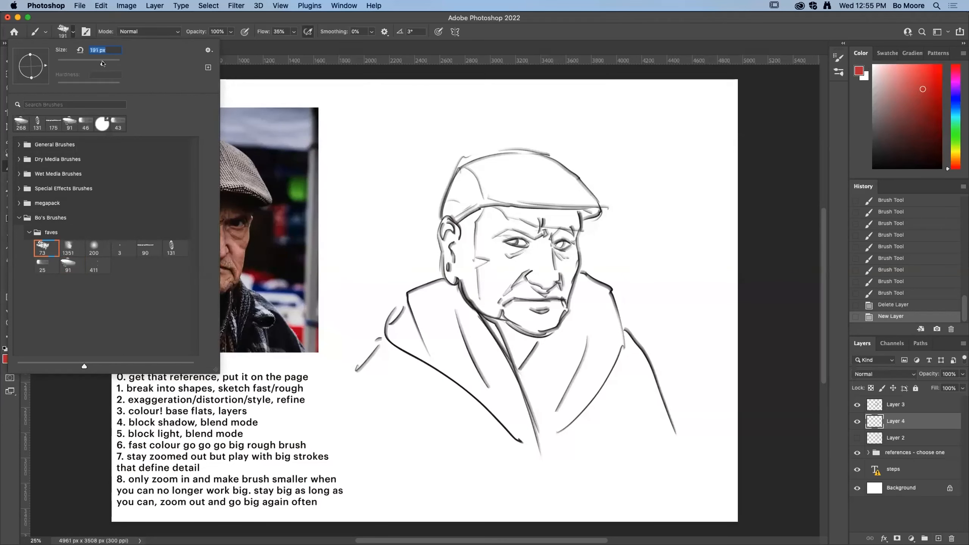
key(Return)
drag(446, 119, 462, 144)
drag(371, 310, 352, 389)
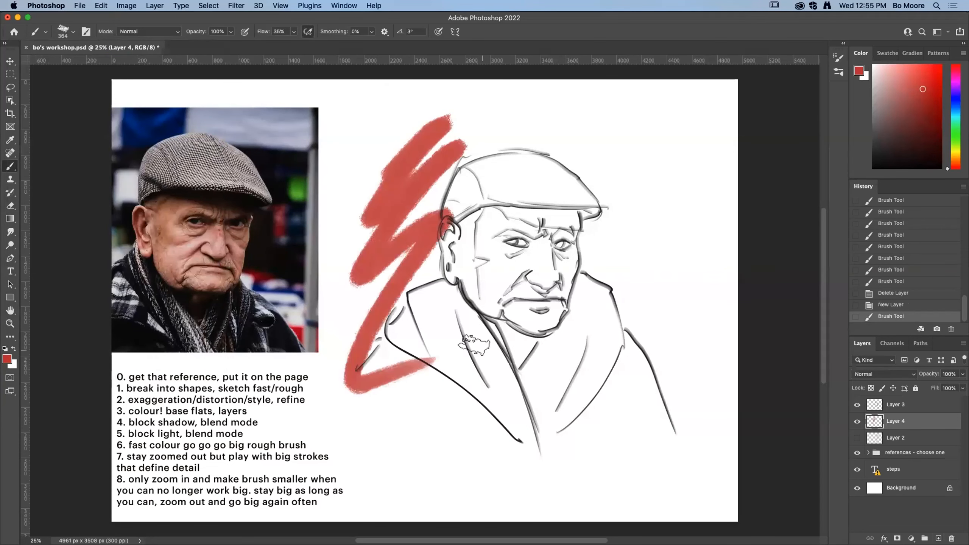
Undo the red zigzag and mix a salmon skin tone as the painting colour, using the man's face in the photo as guidance.
key(super+z)
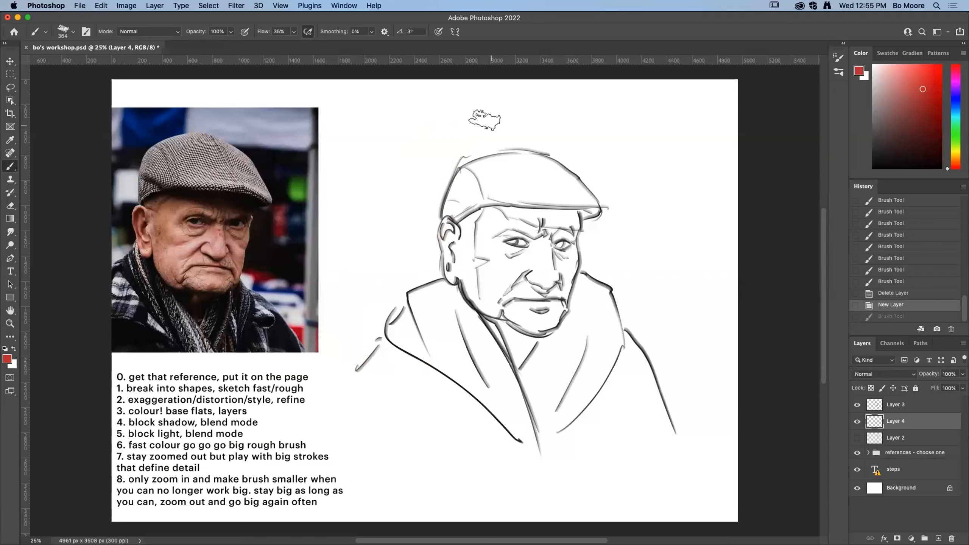
click(64, 31)
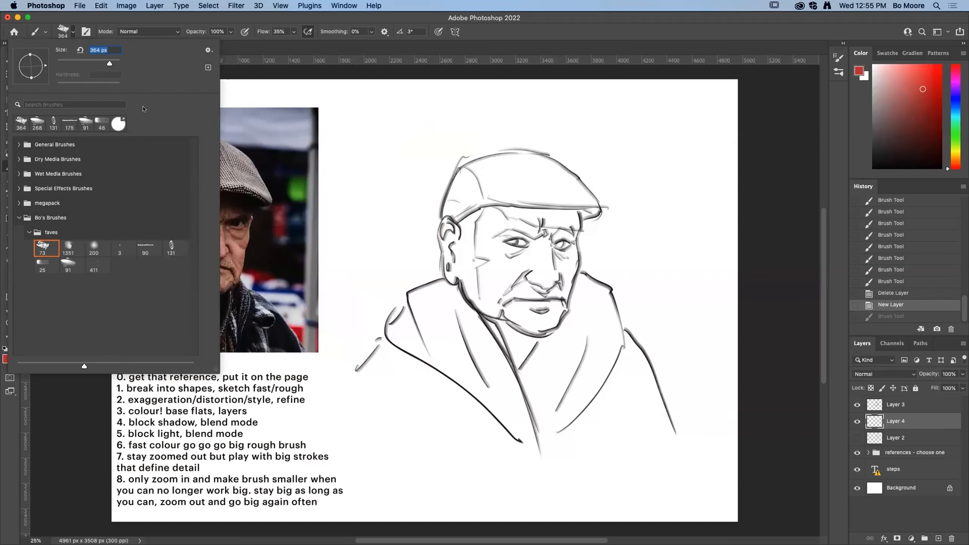
drag(956, 154, 957, 163)
drag(916, 81, 904, 84)
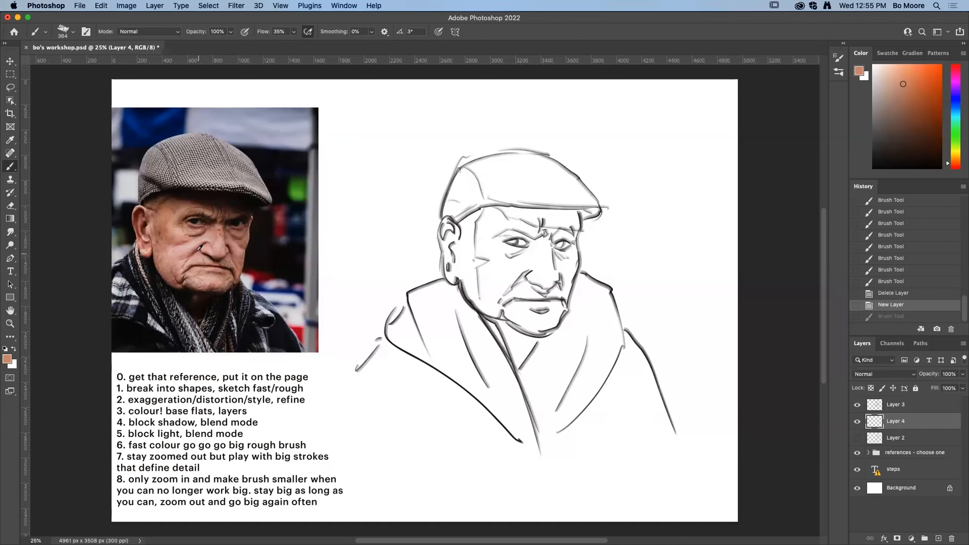
alt+click(185, 238)
mouse_move(186, 239)
mouse_down()
mouse_move(152, 229)
mouse_move(226, 244)
mouse_move(242, 234)
mouse_move(151, 226)
mouse_move(174, 232)
mouse_up()
drag(912, 84, 902, 85)
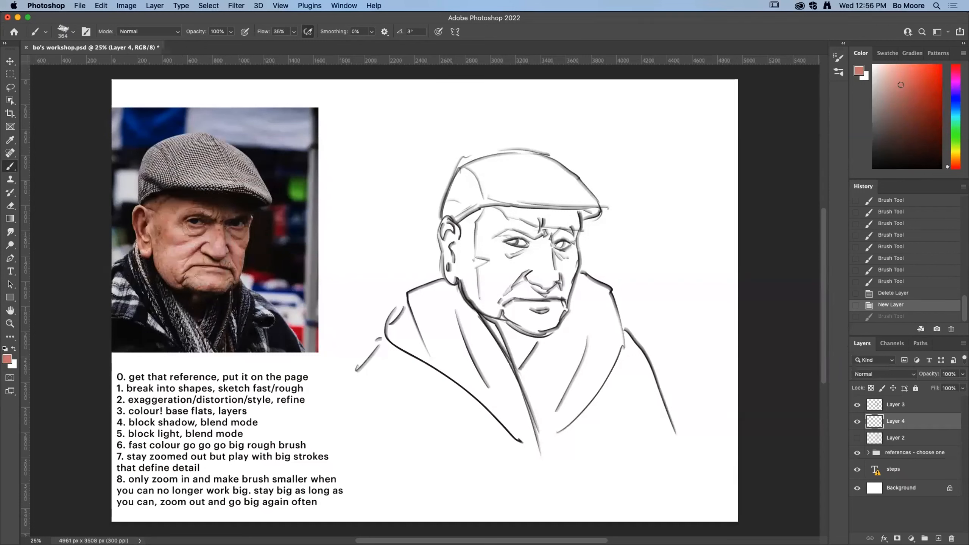
drag(955, 166, 956, 167)
drag(901, 80, 898, 85)
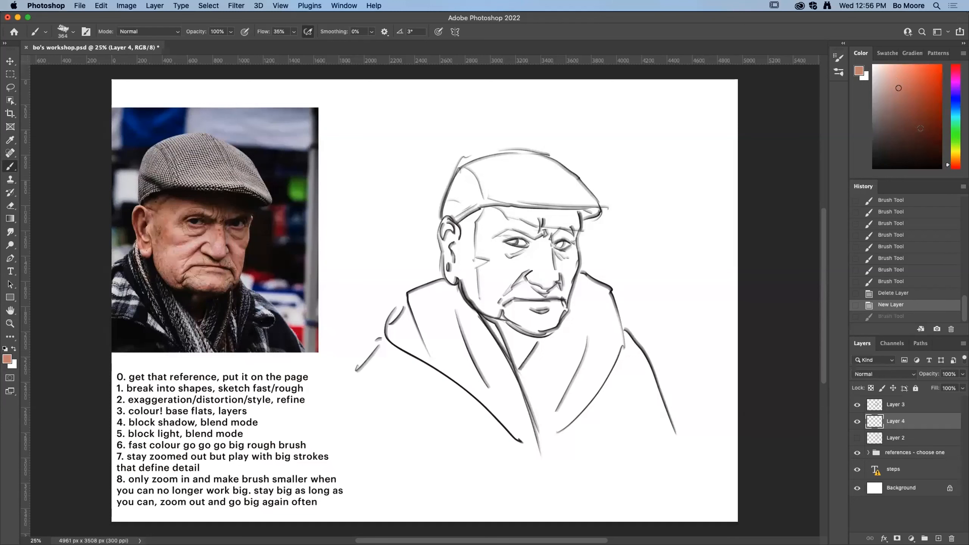
click(899, 82)
Block in the portrait's face, ear and neck with the flat salmon skin tone beneath the line art.
mouse_move(489, 229)
mouse_down()
mouse_move(482, 285)
mouse_move(479, 220)
mouse_move(480, 282)
mouse_move(467, 216)
mouse_move(473, 281)
mouse_move(442, 216)
mouse_move(447, 274)
mouse_move(495, 231)
mouse_move(455, 216)
mouse_move(557, 220)
mouse_move(504, 252)
mouse_move(487, 285)
mouse_move(551, 252)
mouse_move(537, 300)
mouse_move(558, 236)
mouse_move(560, 282)
mouse_move(530, 327)
mouse_move(515, 328)
mouse_move(472, 290)
mouse_move(527, 357)
mouse_up()
mouse_move(512, 216)
mouse_down()
mouse_move(568, 216)
mouse_move(491, 215)
mouse_move(542, 219)
mouse_up()
mouse_move(490, 262)
mouse_down()
mouse_move(490, 298)
mouse_move(464, 224)
mouse_move(461, 255)
mouse_move(439, 261)
mouse_move(441, 240)
mouse_move(447, 271)
mouse_up()
drag(530, 320, 528, 293)
mouse_move(463, 213)
mouse_down()
mouse_move(536, 205)
mouse_move(568, 217)
mouse_up()
mouse_move(567, 254)
mouse_down()
mouse_move(537, 325)
mouse_move(505, 273)
mouse_move(489, 309)
mouse_move(514, 368)
mouse_up()
Sample the photo's cap, choose a dark warm grey, and block in the portrait's collar, coat and shoulders.
alt+click(206, 168)
alt+click(206, 168)
alt+click(206, 168)
click(878, 127)
mouse_move(439, 325)
mouse_down()
mouse_move(439, 302)
mouse_move(503, 412)
mouse_move(442, 305)
mouse_move(456, 317)
mouse_move(404, 302)
mouse_move(420, 344)
mouse_move(381, 336)
mouse_move(358, 367)
mouse_up()
mouse_move(474, 391)
mouse_down()
mouse_move(417, 323)
mouse_move(396, 319)
mouse_move(407, 314)
mouse_move(426, 354)
mouse_move(447, 350)
mouse_move(416, 286)
mouse_move(441, 289)
mouse_move(507, 416)
mouse_up()
mouse_move(541, 353)
mouse_down()
mouse_move(567, 336)
mouse_move(584, 301)
mouse_move(572, 290)
mouse_move(611, 324)
mouse_move(542, 397)
mouse_move(530, 383)
mouse_move(592, 367)
mouse_move(611, 405)
mouse_move(595, 352)
mouse_move(536, 412)
mouse_move(611, 324)
mouse_move(648, 382)
mouse_move(611, 416)
mouse_move(584, 424)
mouse_up()
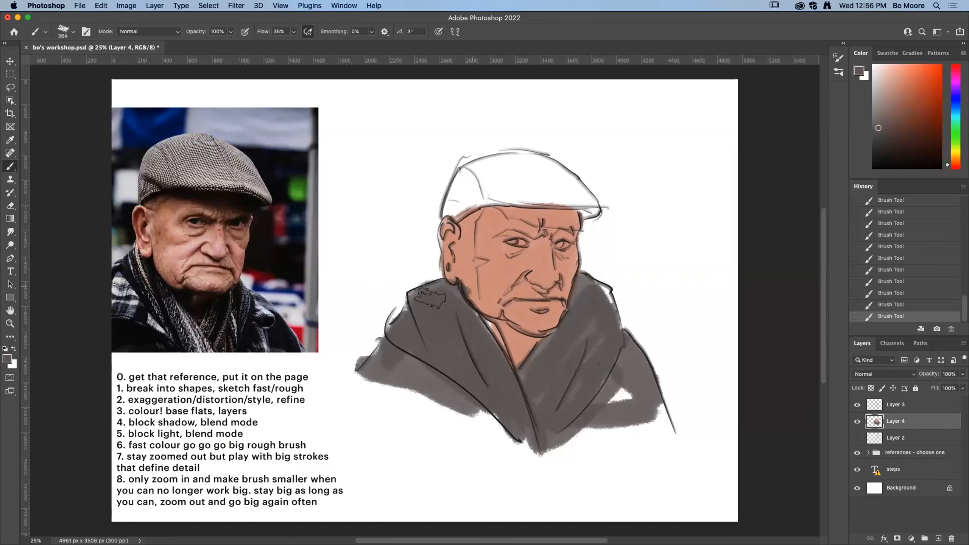
drag(395, 410, 419, 421)
Choose a light neutral grey and fill the portrait's flat cap with it.
click(873, 100)
mouse_move(479, 171)
mouse_down()
mouse_move(456, 200)
mouse_move(545, 175)
mouse_move(507, 156)
mouse_move(519, 158)
mouse_move(509, 176)
mouse_move(565, 192)
mouse_move(519, 153)
mouse_move(582, 198)
mouse_move(544, 196)
mouse_move(579, 207)
mouse_up()
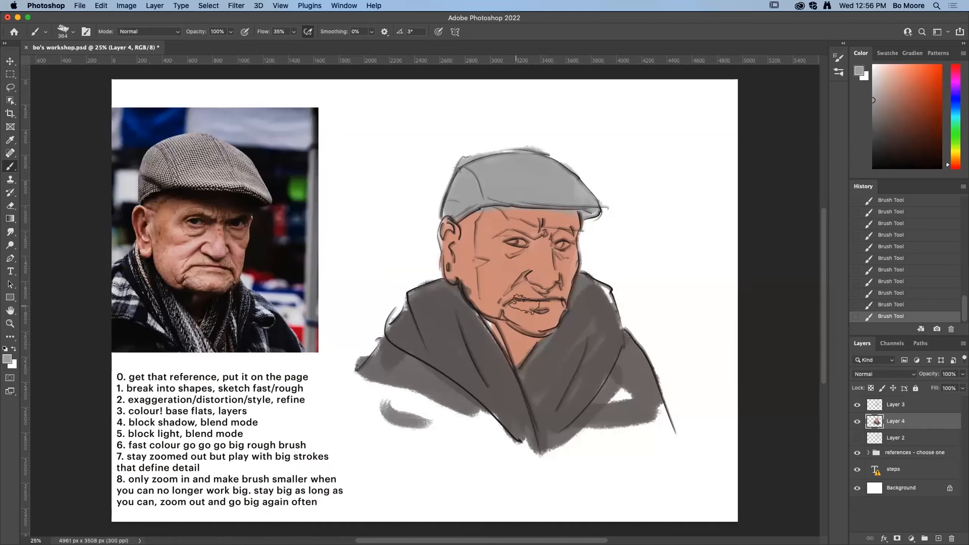
Add a new layer above the flats and paint the cap and its brim dark grey on it.
alt+click(462, 278)
click(939, 539)
alt+click(484, 182)
mouse_move(484, 183)
mouse_down()
mouse_move(446, 197)
mouse_move(550, 185)
mouse_move(501, 184)
mouse_move(487, 157)
mouse_move(569, 183)
mouse_move(549, 184)
mouse_move(560, 193)
mouse_move(537, 163)
mouse_move(598, 217)
mouse_up()
Try colorizing the dark cap layer blue with Hue/Saturation at hue 202 and saturation +92.
click(141, 7)
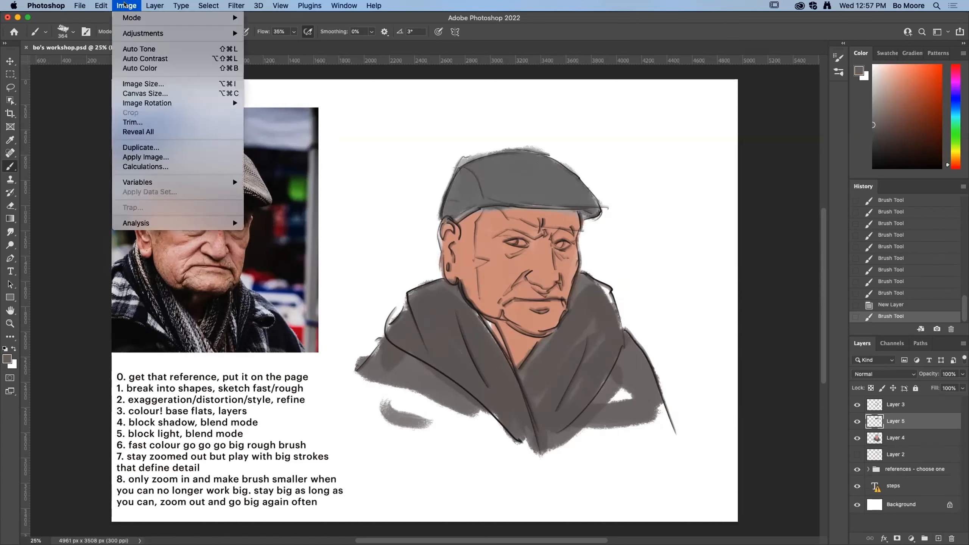
mouse_move(191, 34)
click(318, 89)
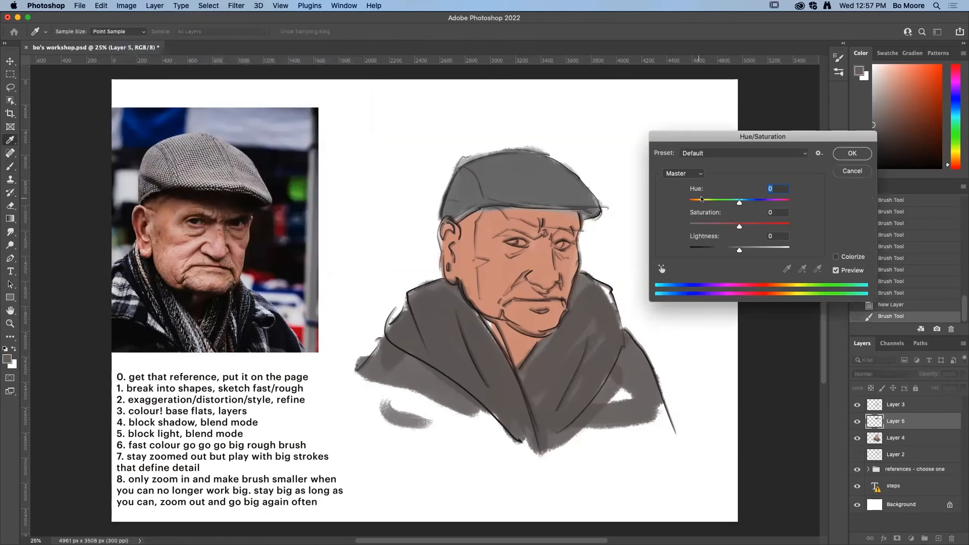
mouse_move(763, 204)
mouse_down()
mouse_move(772, 203)
mouse_move(782, 225)
mouse_move(709, 194)
mouse_move(750, 193)
mouse_up()
click(842, 260)
click(852, 172)
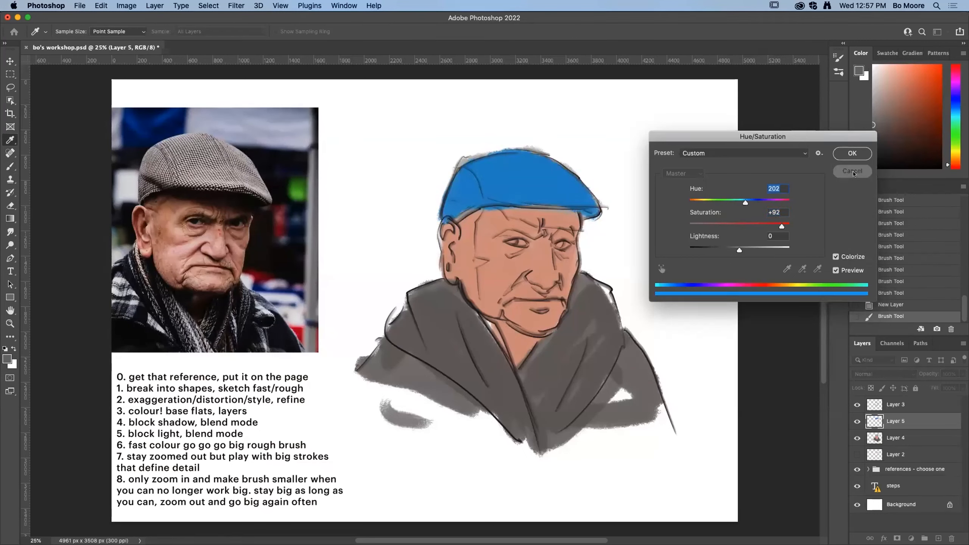
Hide the dark cap layer and select the base flats layer, briefly isolating it to check its contents.
click(858, 422)
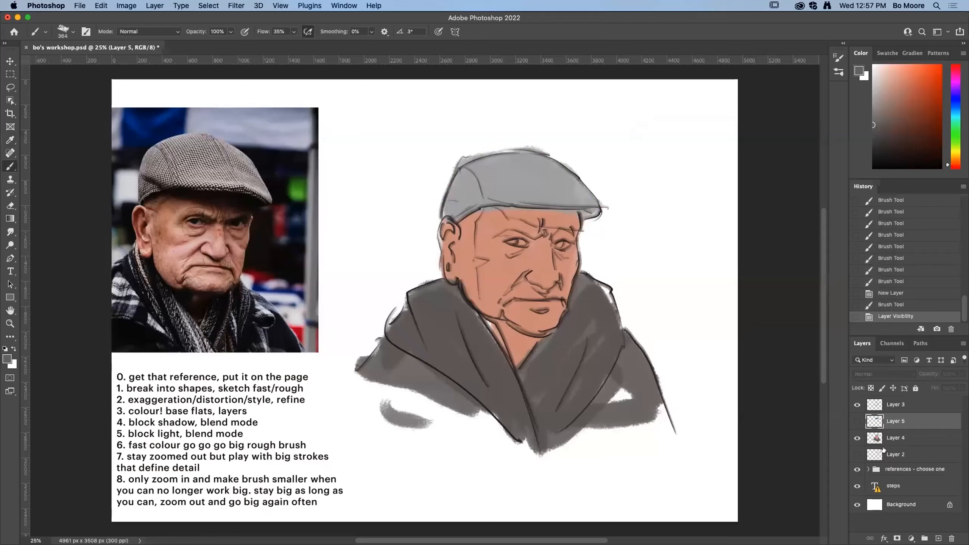
click(895, 439)
alt+click(858, 439)
alt+click(857, 439)
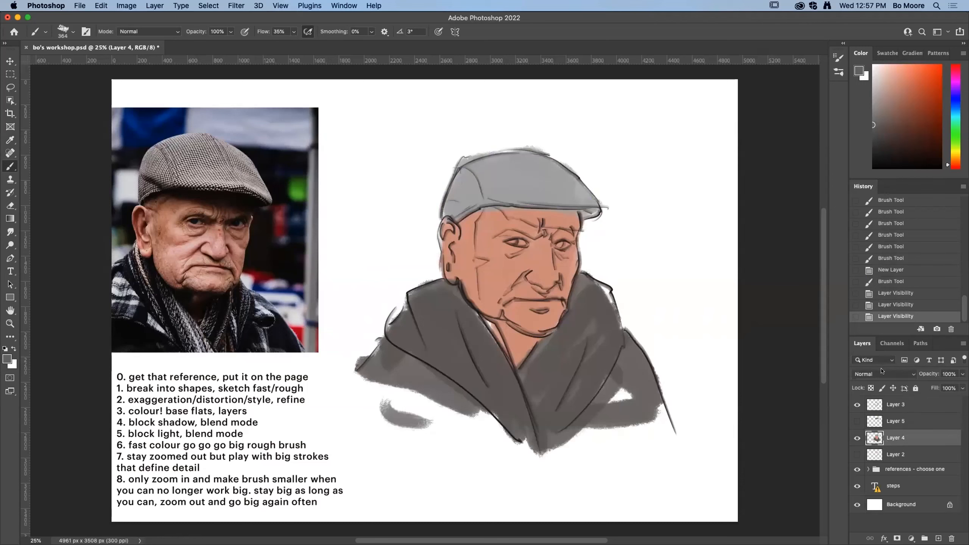
Sample the portrait's skin tone and fill the remaining gaps at the ear, forehead edge and neck.
click(68, 37)
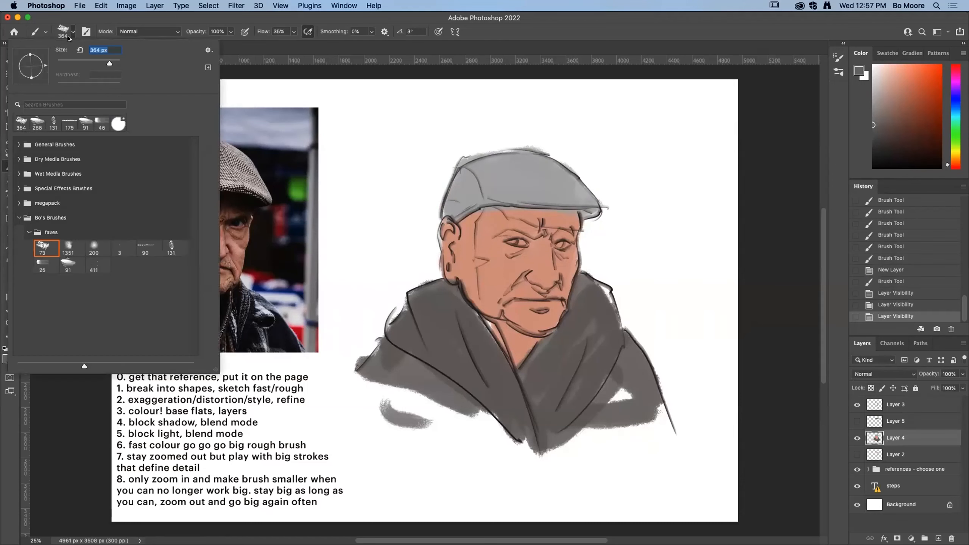
alt+click(540, 261)
drag(439, 226, 444, 257)
drag(468, 210, 534, 210)
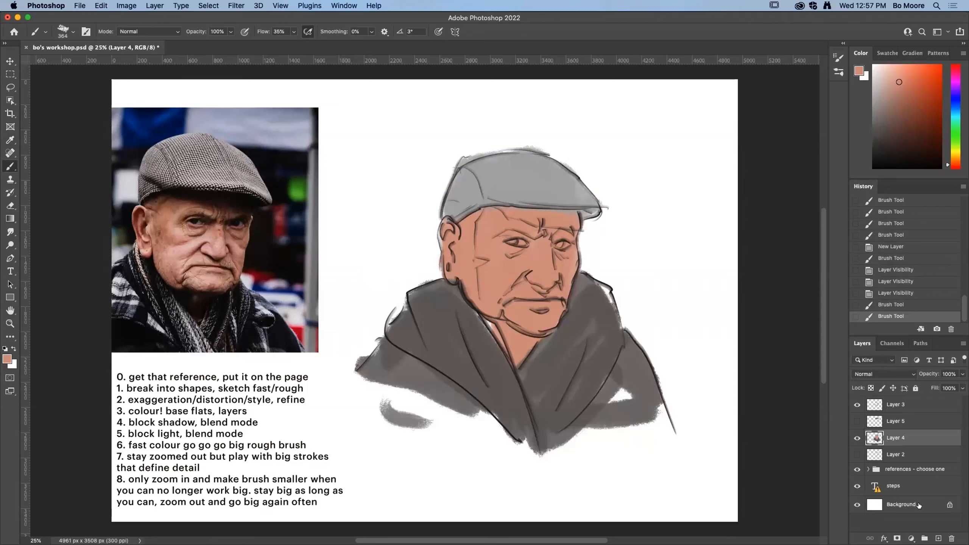
drag(491, 325, 505, 350)
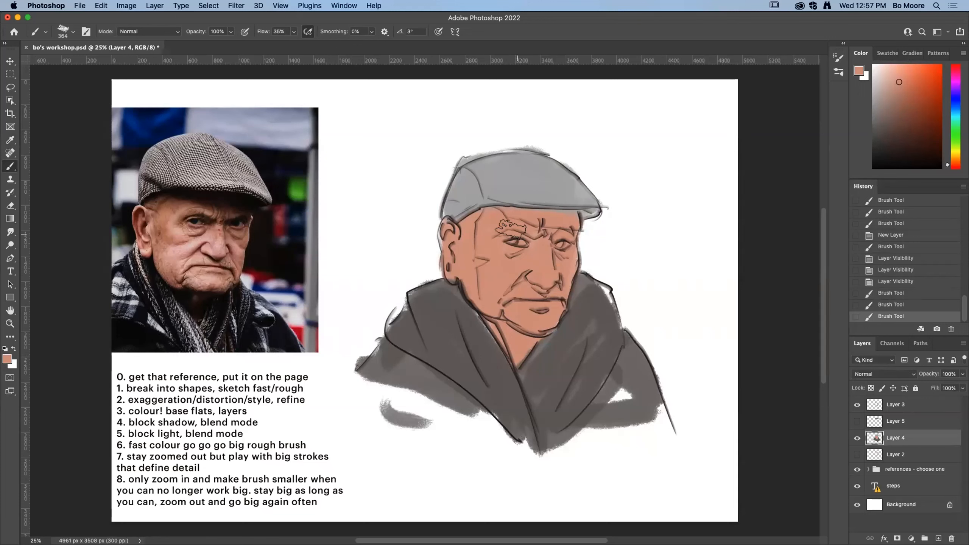
Choose the 91 px brush from the faves group and set its size to 348 px.
click(73, 31)
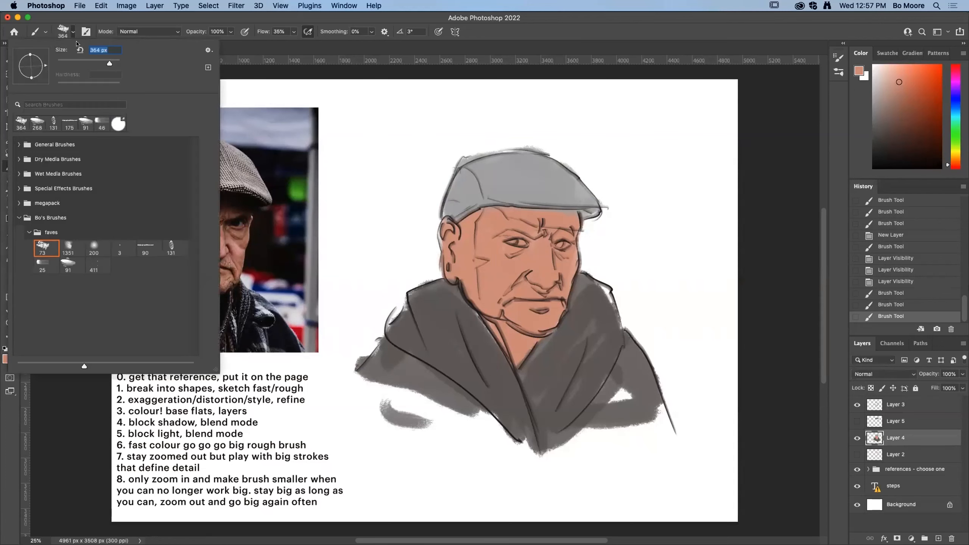
click(68, 264)
drag(86, 63, 108, 63)
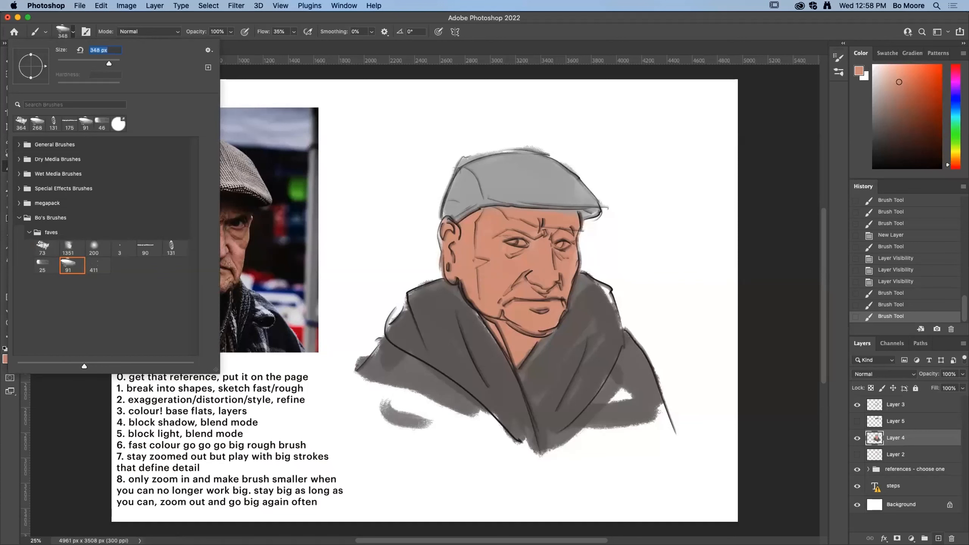
Create a new layer above the base flats and clip it to them with a clipping mask.
click(939, 539)
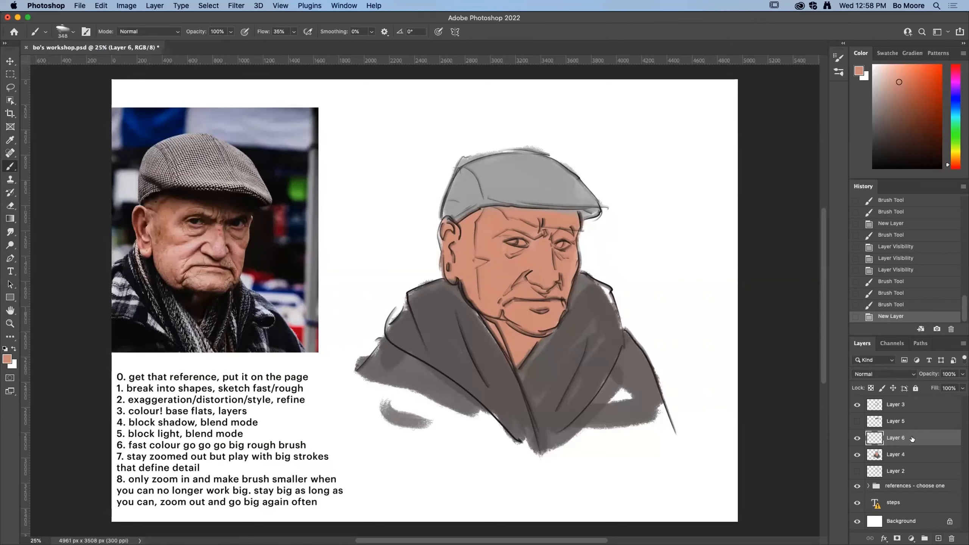
right_click(909, 437)
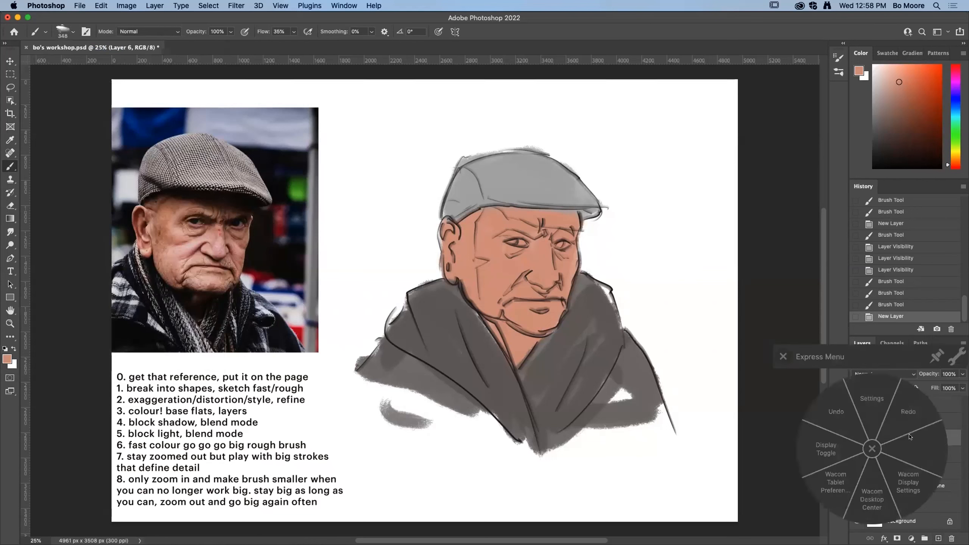
click(871, 448)
right_click(906, 435)
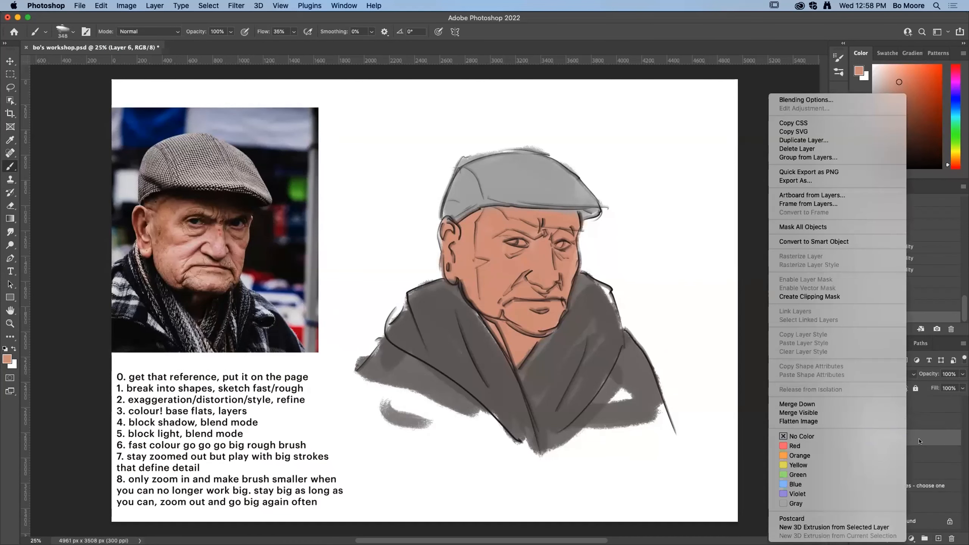
click(850, 296)
Test the clipping mask with broad bright red strokes across the whole figure, and undo them.
click(941, 83)
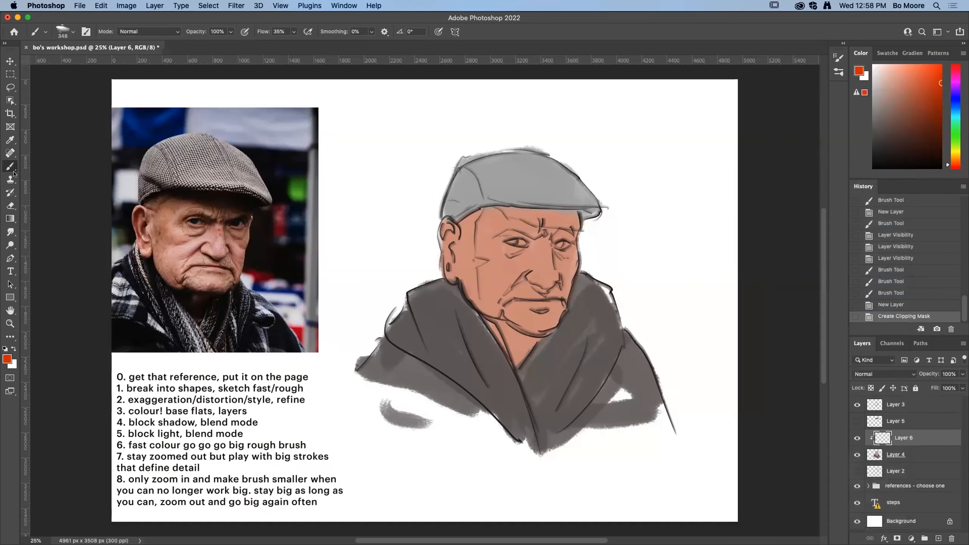
drag(580, 190, 393, 409)
drag(611, 263, 515, 366)
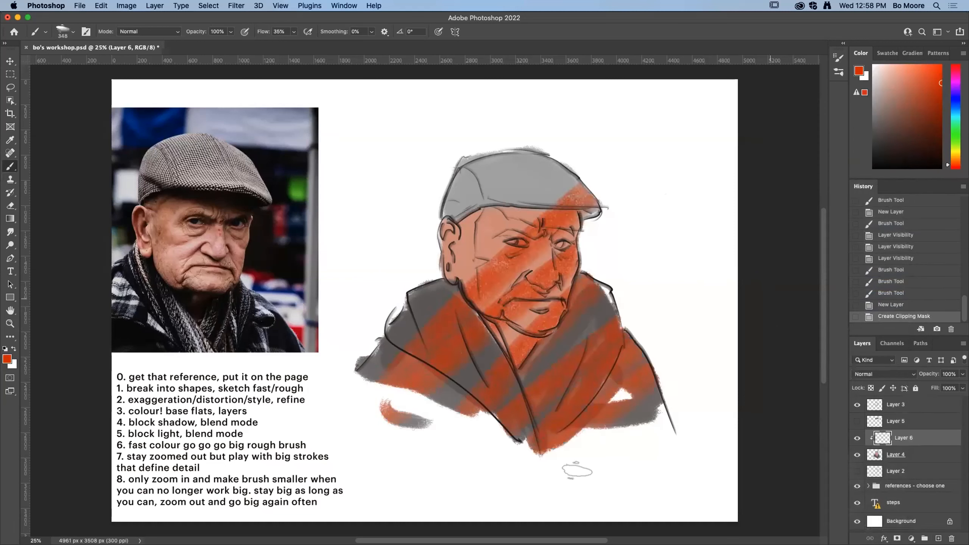
drag(481, 334, 626, 133)
drag(582, 168, 445, 290)
mouse_move(538, 147)
mouse_down()
mouse_move(443, 249)
mouse_move(444, 219)
mouse_up()
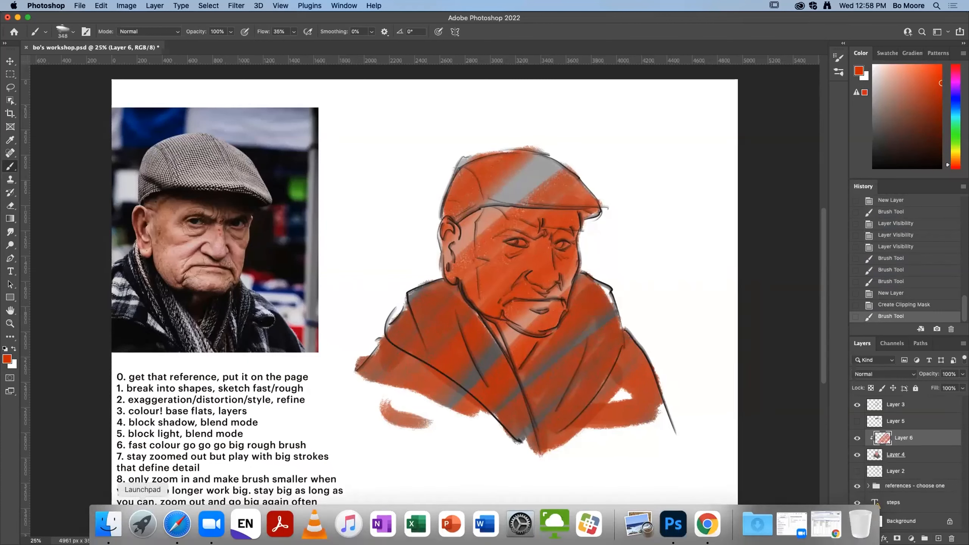
key(super+z)
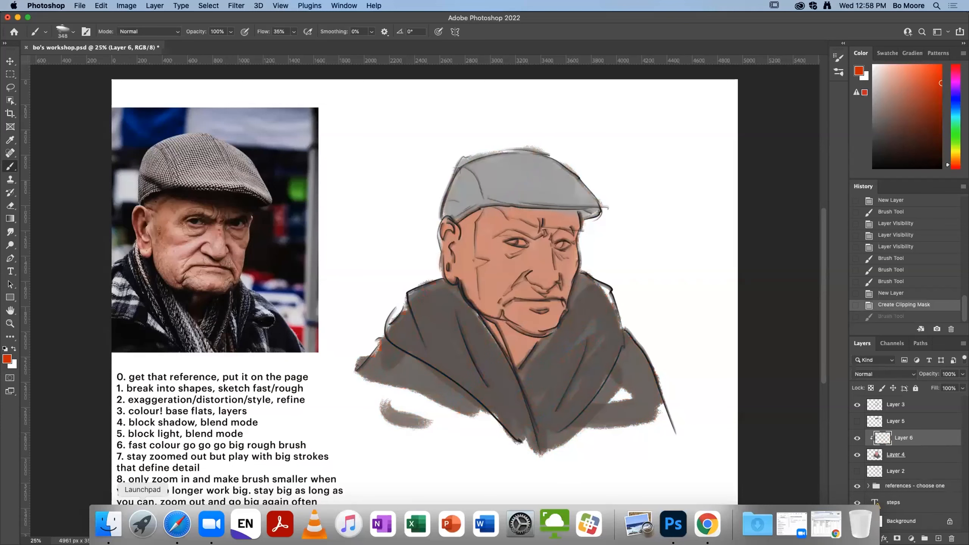
Set the painting colour to a soft, muted blue for the shadows.
click(956, 109)
click(902, 87)
drag(902, 87, 895, 86)
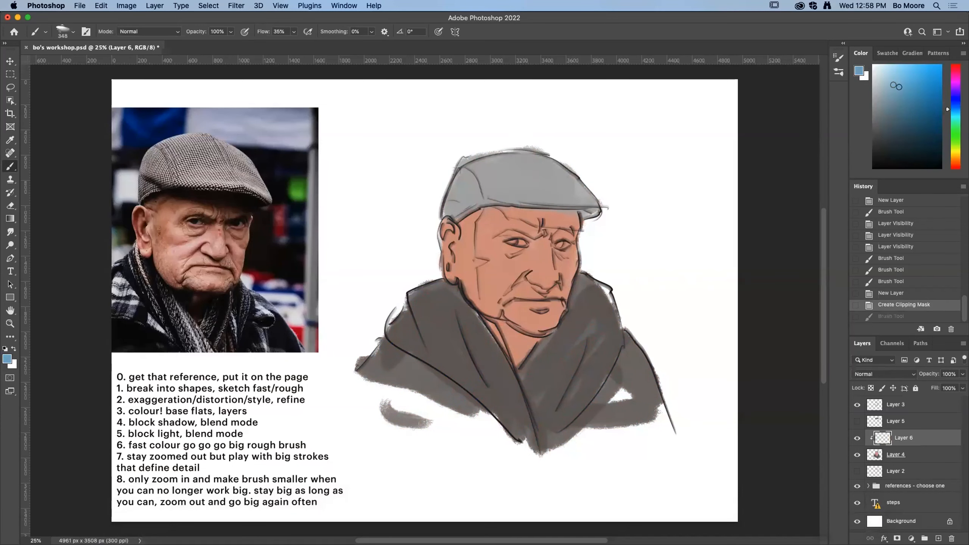
click(891, 374)
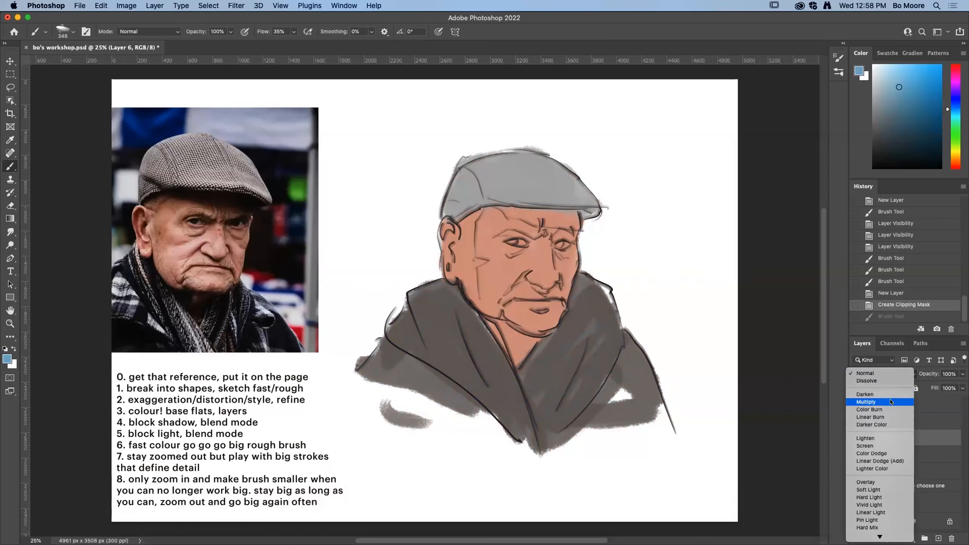
click(927, 437)
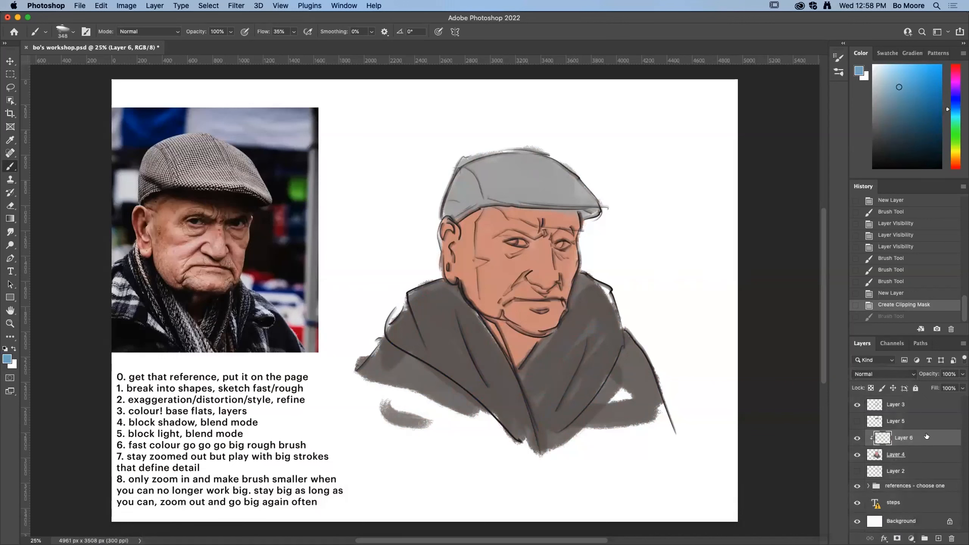
click(857, 438)
click(857, 438)
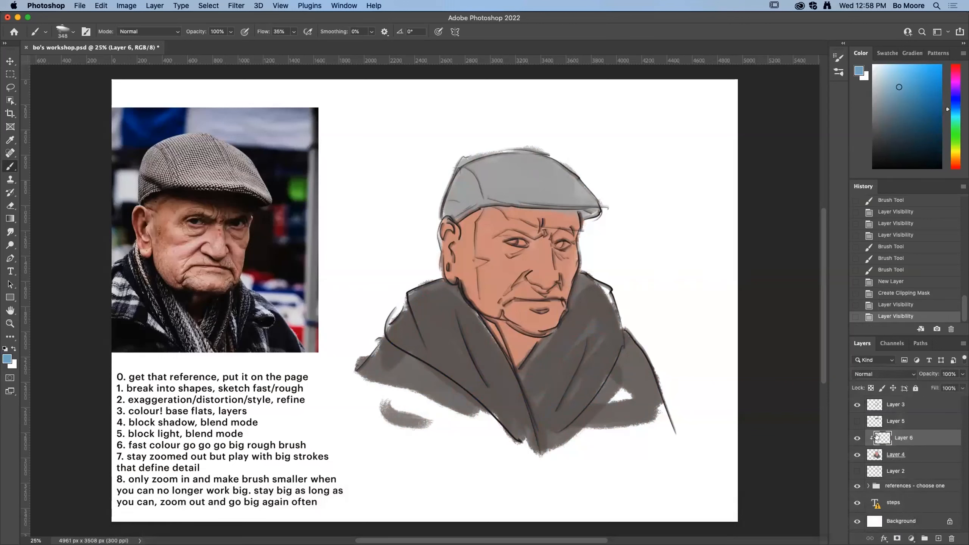
click(901, 375)
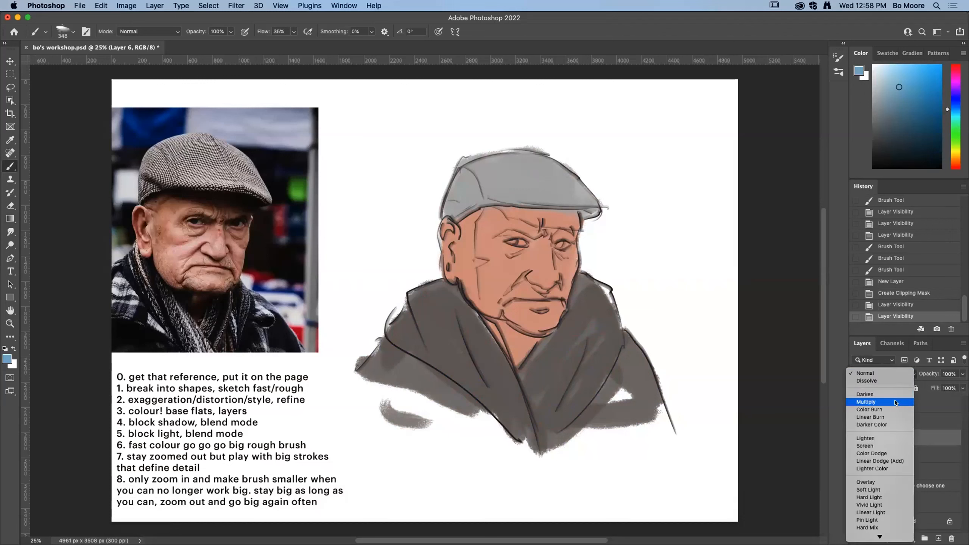
click(893, 374)
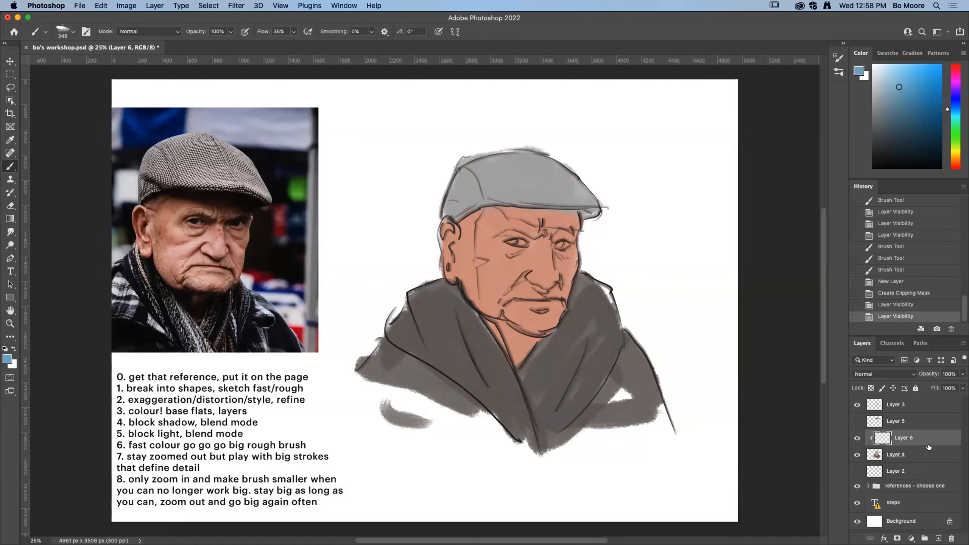
Paint a blue shadow across the forehead beneath the cap brim and set the clipped layer's blend mode to Multiply.
drag(503, 210, 564, 214)
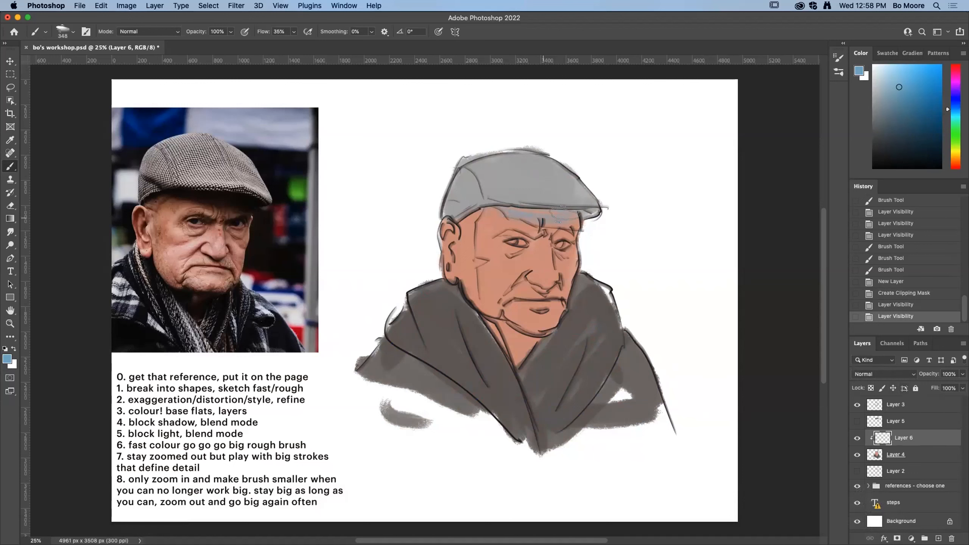
click(892, 374)
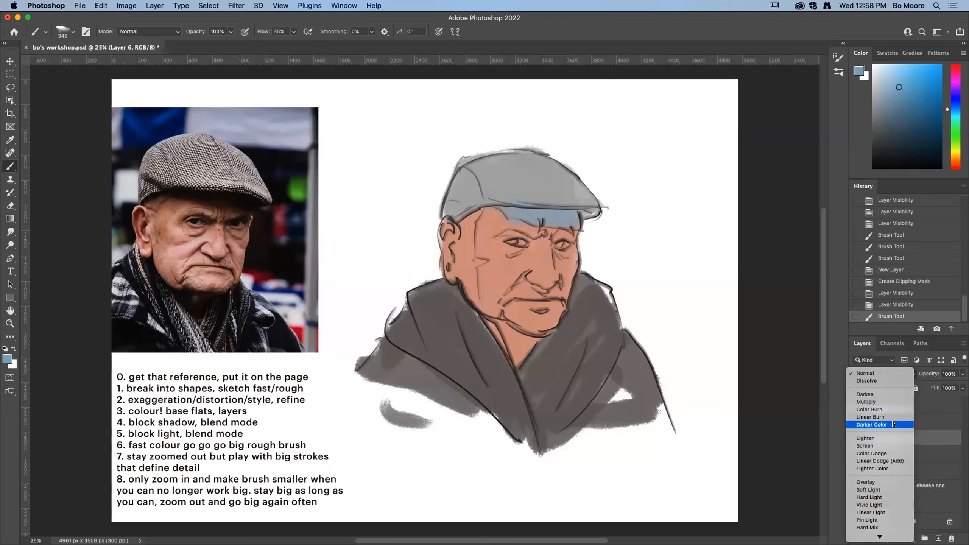
click(884, 403)
Choose a slightly darker, greyer blue and paint more shadow along the cap brim and upper forehead.
drag(896, 103, 894, 95)
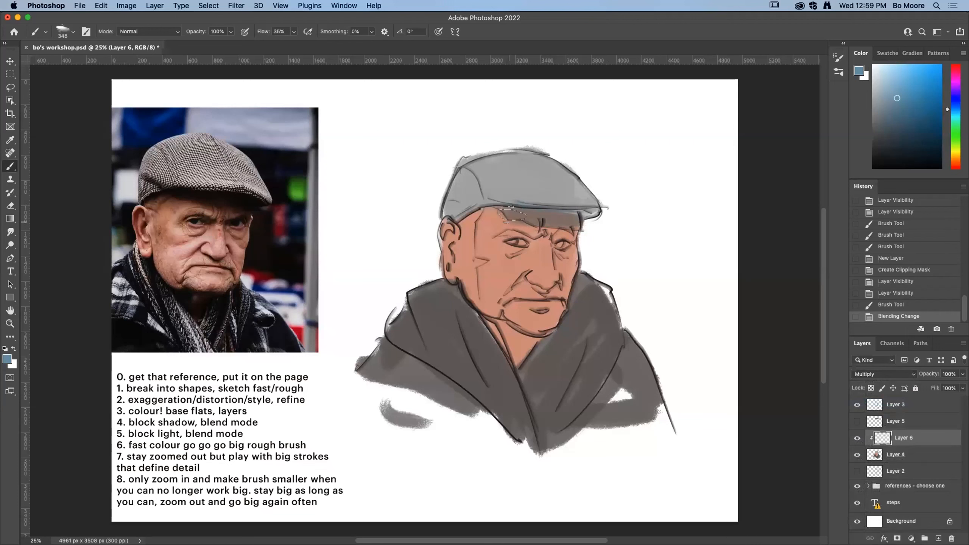
drag(493, 210, 601, 209)
drag(487, 207, 492, 205)
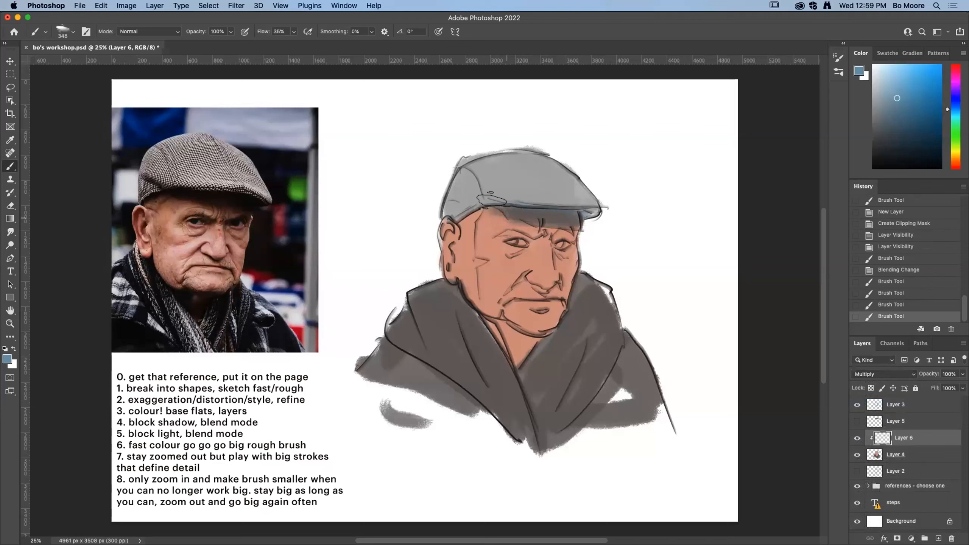
Choose the recently used 175 px brush and set its size to 252 px.
click(72, 34)
click(86, 122)
drag(100, 63, 106, 63)
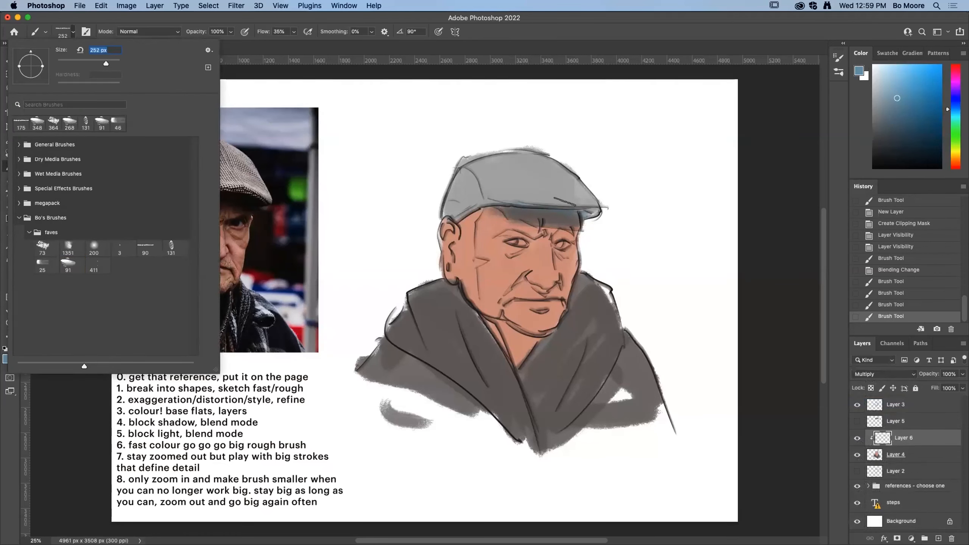
Choose a lighter muted blue and paint shadow along the cap's brim, beneath it and around the nose.
drag(497, 207, 511, 216)
click(898, 144)
drag(893, 130, 892, 90)
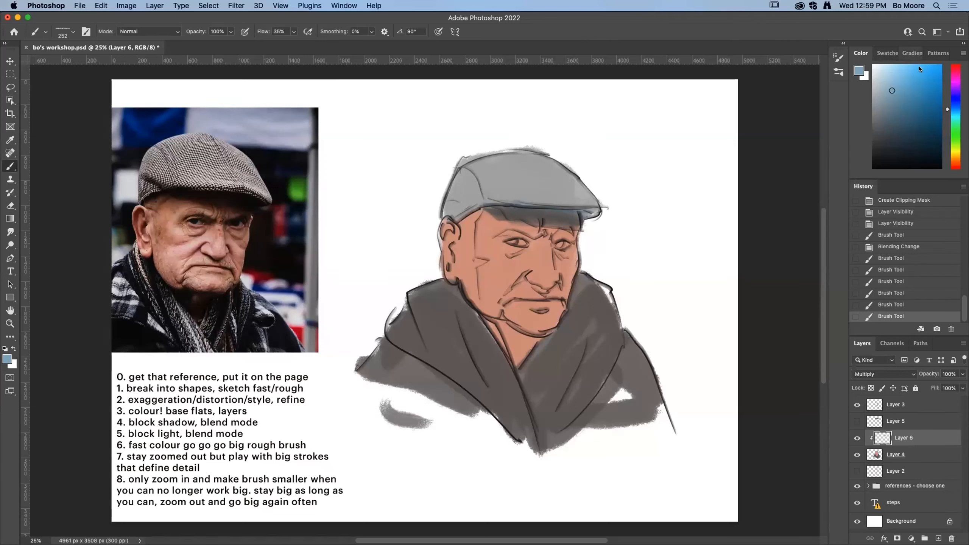
mouse_move(563, 214)
mouse_down()
mouse_move(532, 212)
mouse_move(590, 208)
mouse_up()
mouse_move(498, 202)
mouse_down()
mouse_move(587, 203)
mouse_move(521, 203)
mouse_move(601, 215)
mouse_up()
mouse_move(460, 219)
mouse_down()
mouse_move(478, 210)
mouse_move(466, 215)
mouse_up()
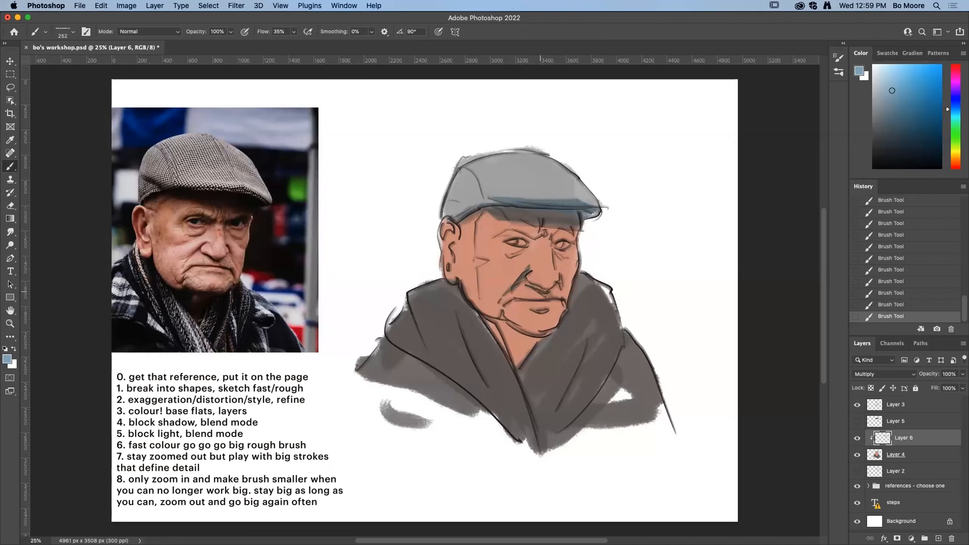
Choose the 91 px brush from the faves folder and paint shadows around the eyes, nose and mouth.
click(73, 33)
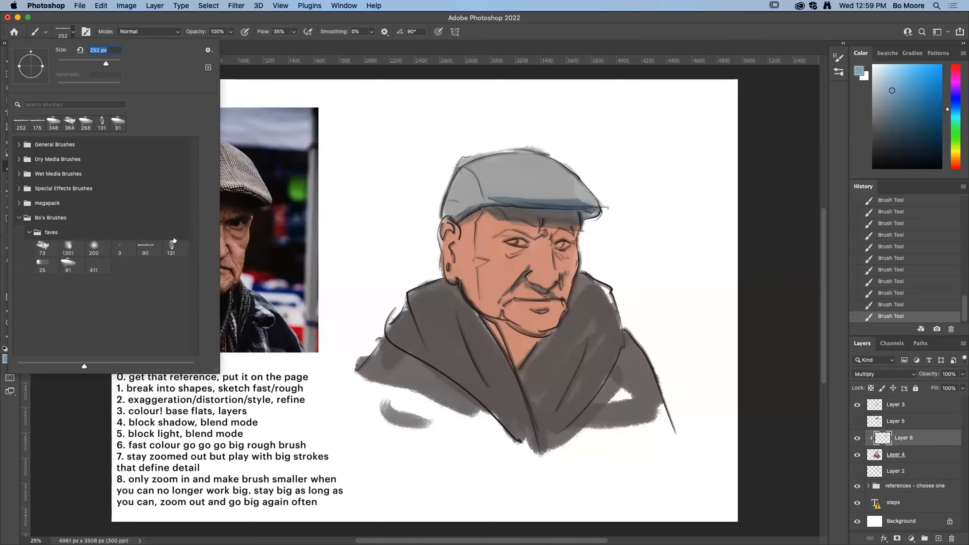
click(65, 264)
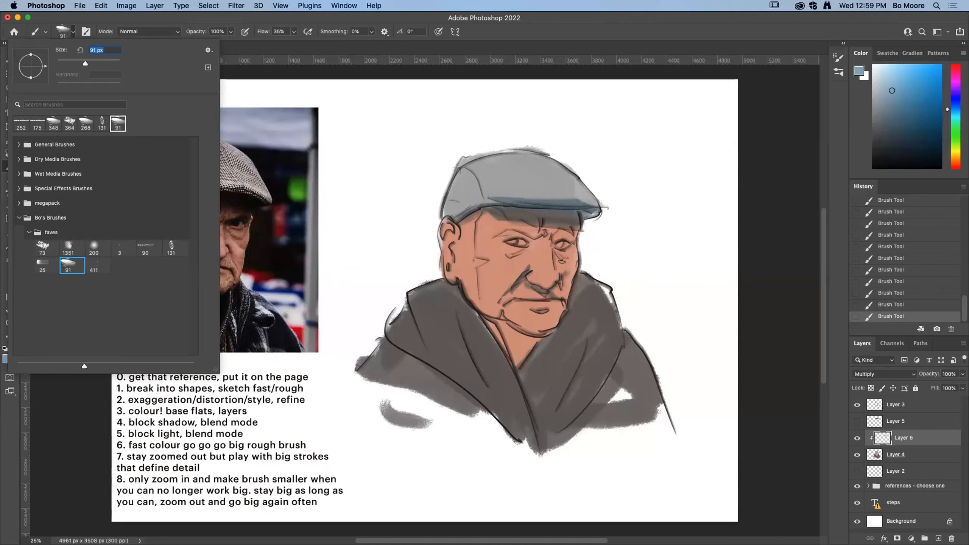
click(561, 289)
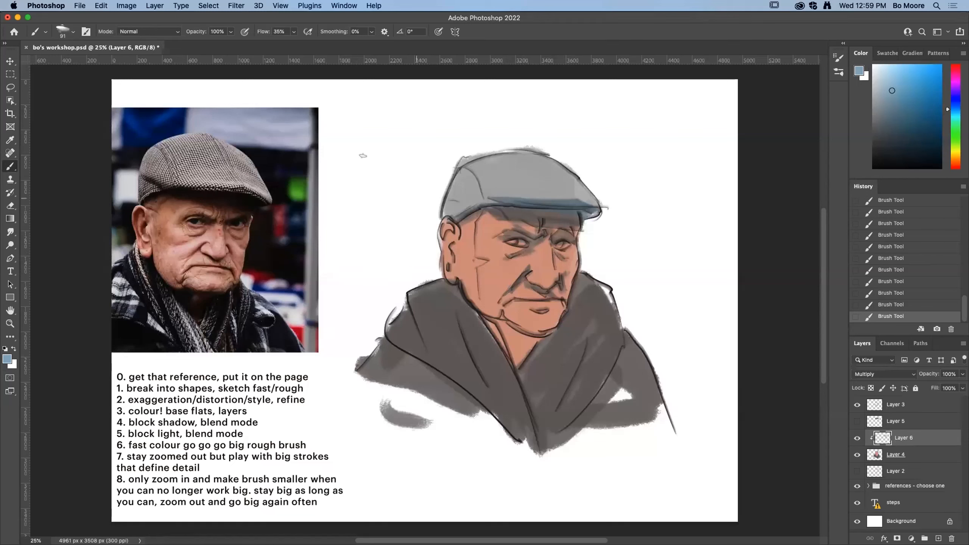
Set the brush size to 146 px and paint blue shadows on the ear, neck, cap edge and inner coat collar.
click(73, 32)
drag(86, 63, 96, 63)
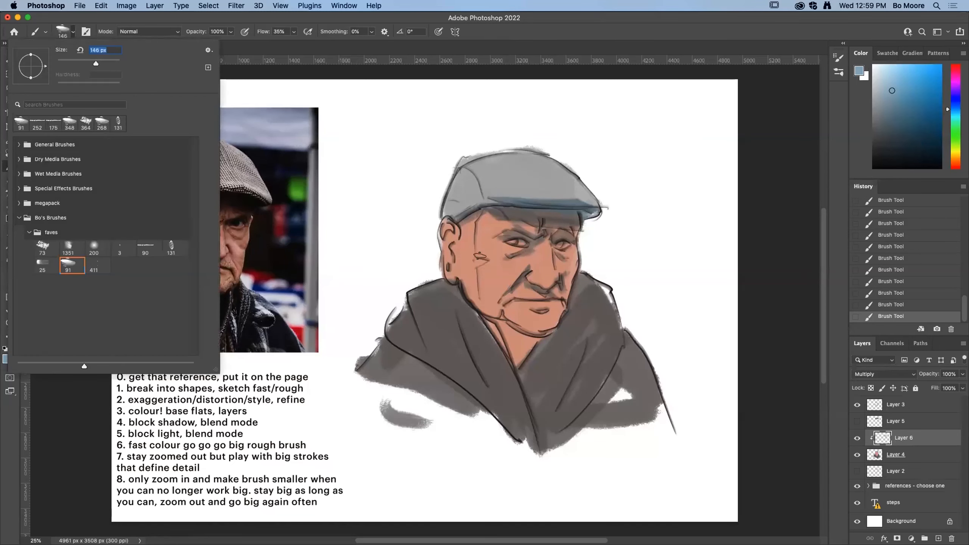
click(447, 233)
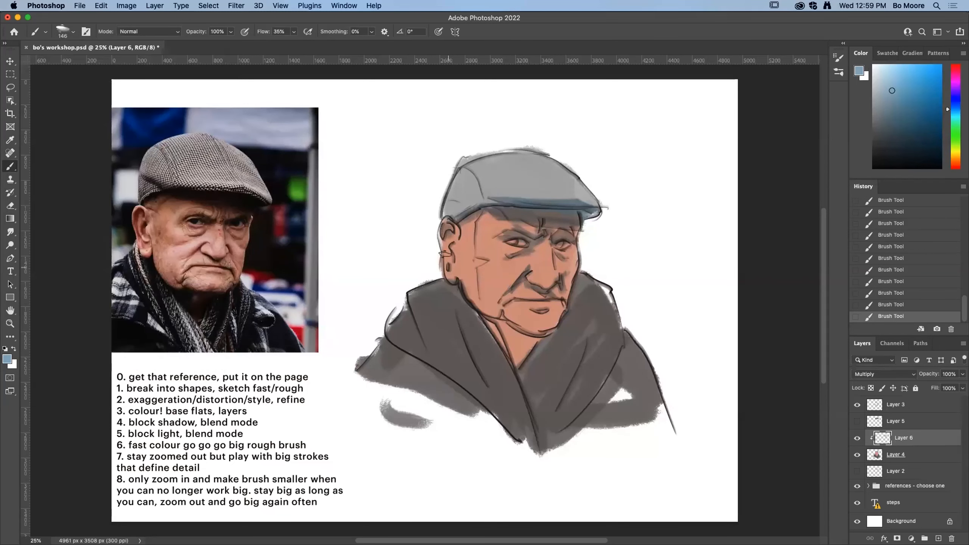
mouse_move(473, 323)
mouse_down()
mouse_move(516, 337)
mouse_move(553, 336)
mouse_move(511, 328)
mouse_move(504, 338)
mouse_move(527, 388)
mouse_move(548, 331)
mouse_move(515, 363)
mouse_move(575, 337)
mouse_move(550, 347)
mouse_move(547, 340)
mouse_move(565, 244)
mouse_up()
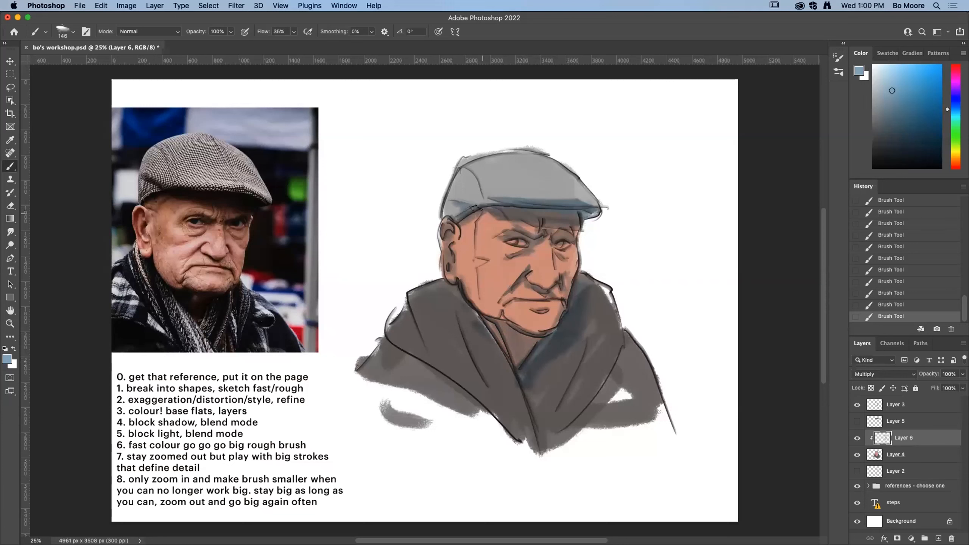
Shade the side of the face beside the ear with paler grey-blues and erase the excess along the temple and cheek.
drag(477, 260, 461, 279)
drag(476, 217, 467, 263)
click(880, 88)
drag(468, 225, 468, 259)
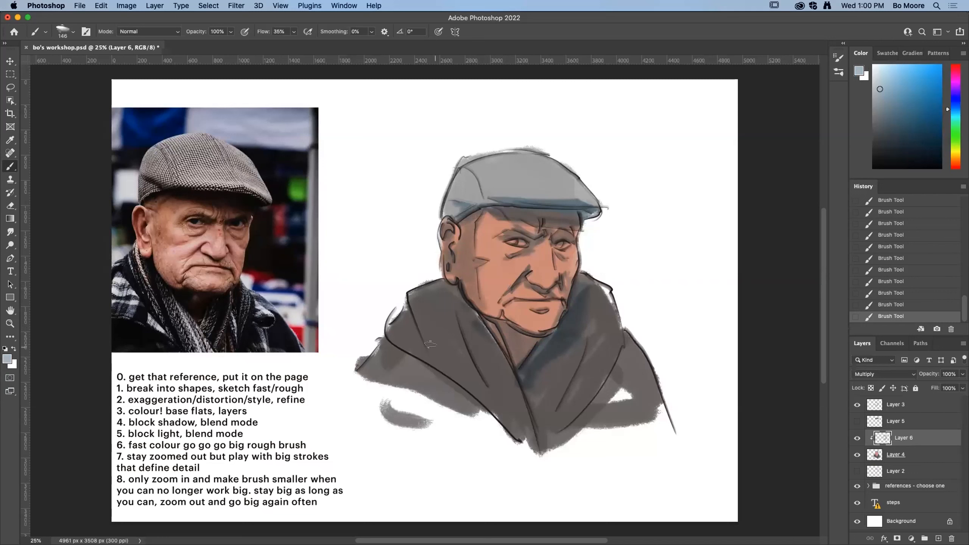
click(875, 78)
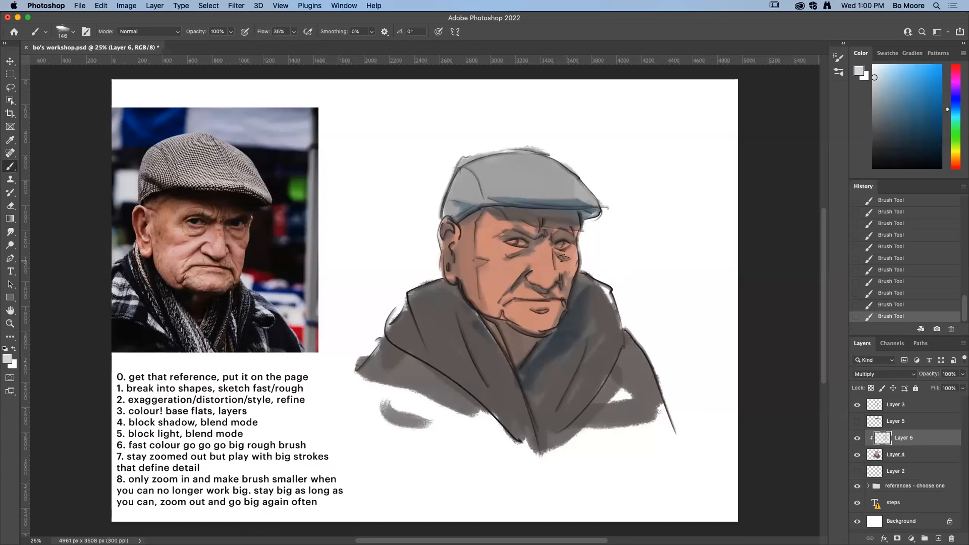
click(11, 206)
mouse_move(476, 233)
mouse_down()
mouse_move(477, 294)
mouse_move(464, 232)
mouse_move(459, 241)
mouse_move(484, 265)
mouse_up()
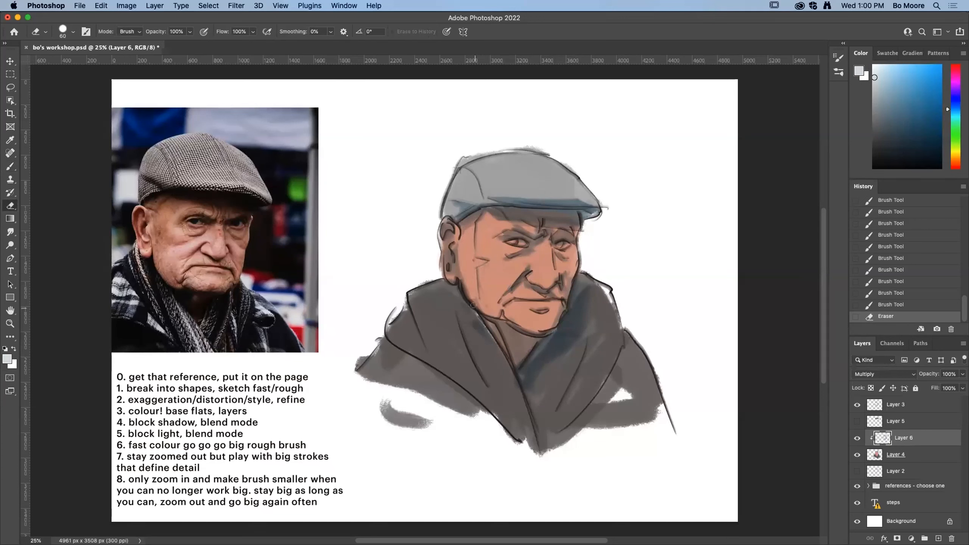
Choose a dark muted blue for the brush and add a clipped layer above Layer 6, set to Multiply.
click(9, 166)
drag(893, 127, 902, 126)
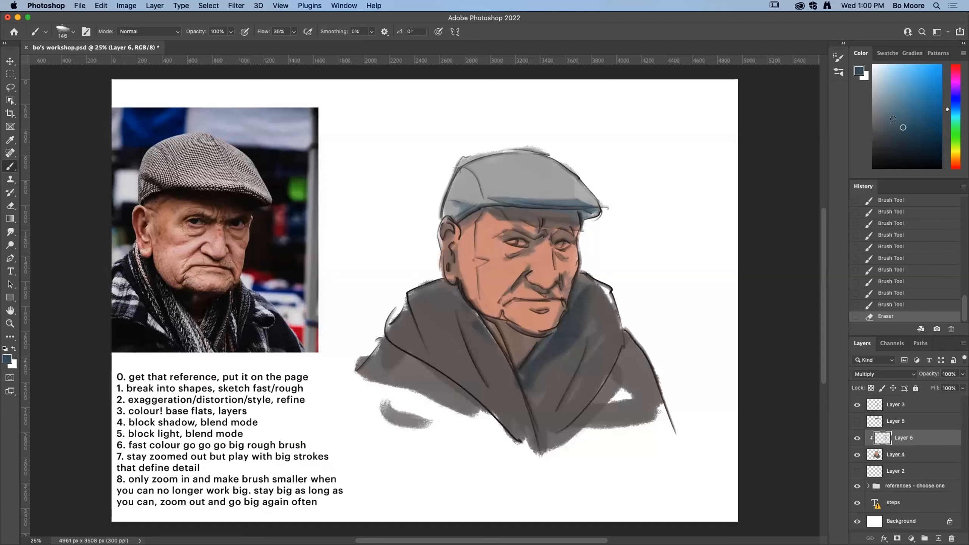
click(922, 458)
click(939, 539)
drag(907, 440, 907, 460)
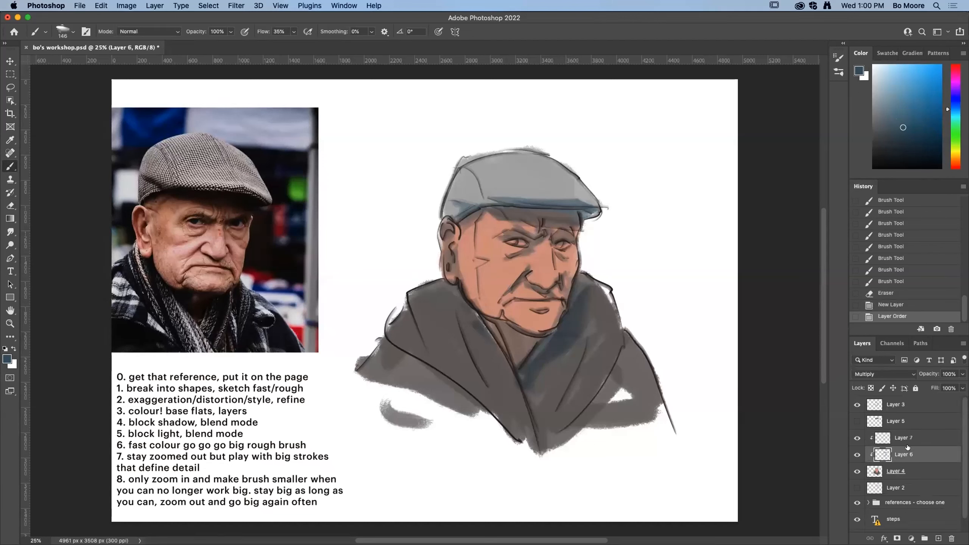
double_click(909, 436)
click(904, 375)
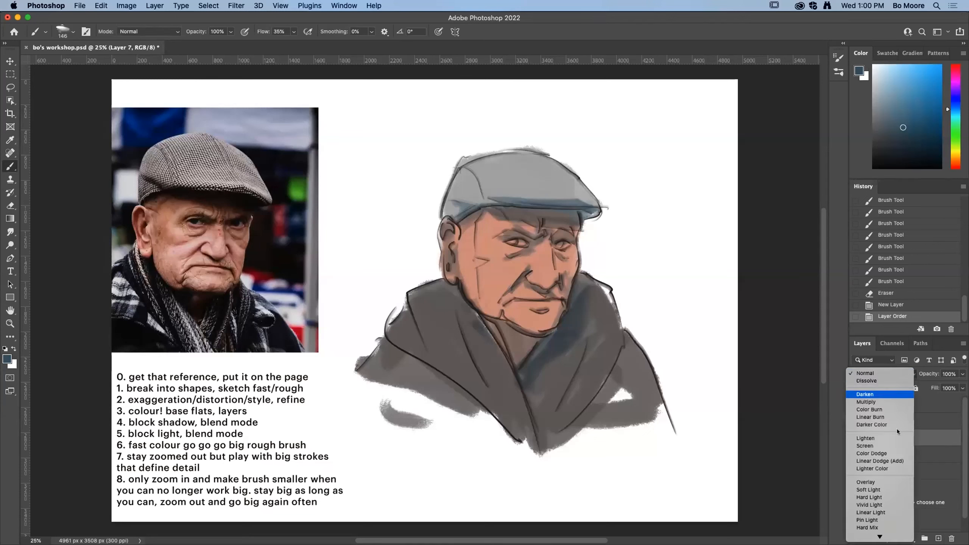
click(892, 403)
Paint dark blue shadow under the cap brim and between the brows.
mouse_move(508, 208)
mouse_down()
mouse_move(577, 208)
mouse_move(599, 225)
mouse_up()
drag(479, 206, 521, 210)
drag(541, 222, 566, 225)
Choose an orange-brown and paint warm shadows across the forehead, ear, brows, nose and the side of the face.
drag(960, 152, 953, 163)
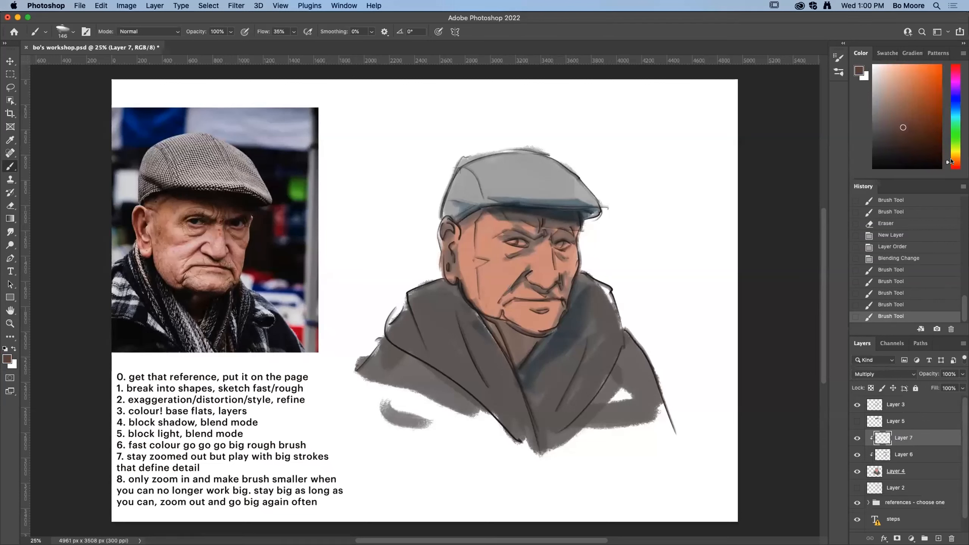
drag(929, 95, 919, 101)
mouse_move(503, 214)
mouse_down()
mouse_move(574, 227)
mouse_move(515, 210)
mouse_move(597, 215)
mouse_move(460, 222)
mouse_up()
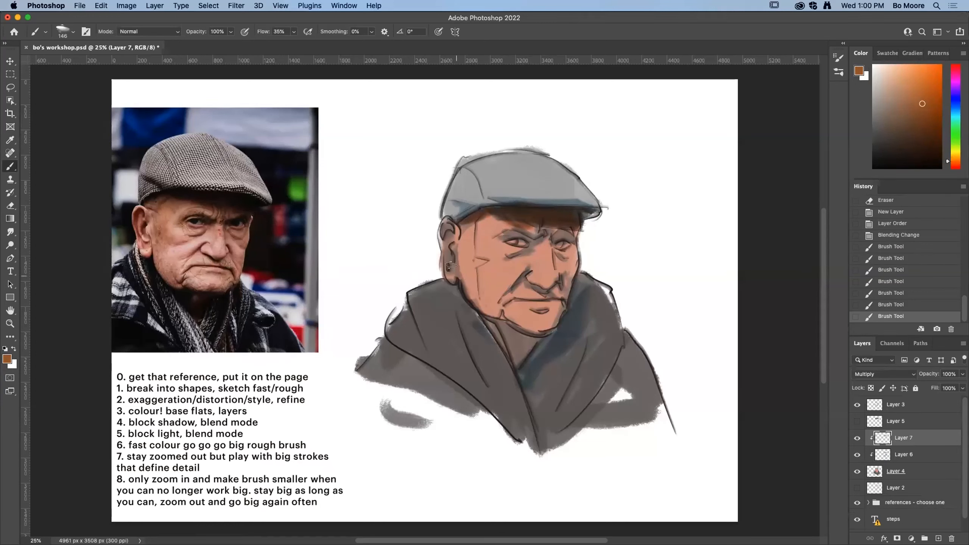
drag(446, 269, 452, 277)
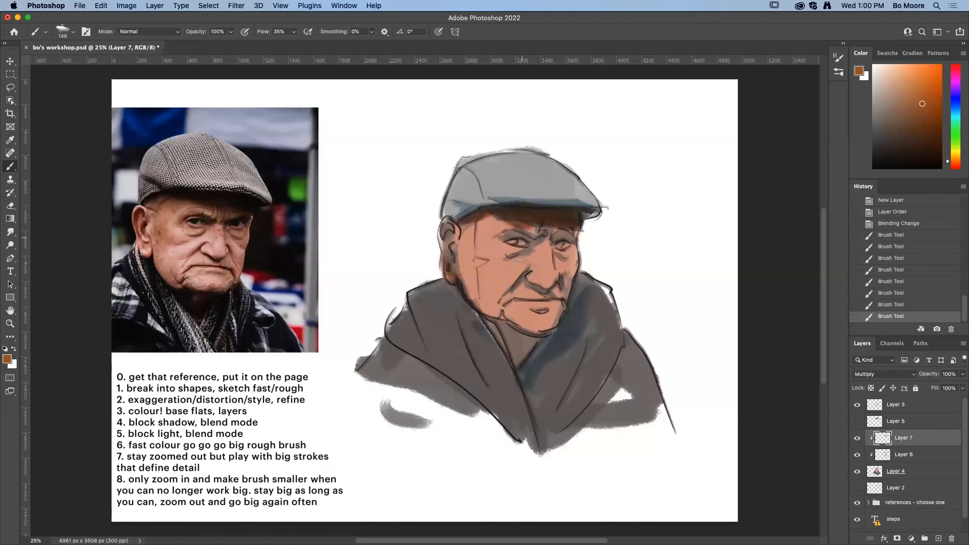
mouse_move(515, 279)
mouse_down()
mouse_move(566, 291)
mouse_move(536, 284)
mouse_move(565, 292)
mouse_up()
mouse_move(556, 248)
mouse_down()
mouse_move(557, 224)
mouse_move(523, 227)
mouse_move(533, 242)
mouse_move(493, 232)
mouse_move(543, 238)
mouse_move(523, 243)
mouse_move(545, 226)
mouse_up()
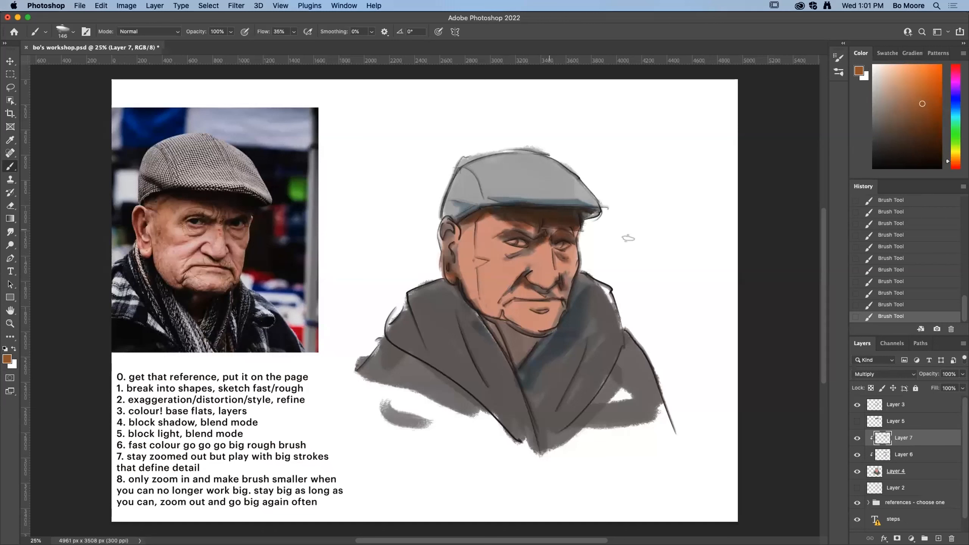
mouse_move(470, 216)
mouse_down()
mouse_move(459, 257)
mouse_move(462, 267)
mouse_move(473, 258)
mouse_move(475, 307)
mouse_move(468, 299)
mouse_move(484, 311)
mouse_up()
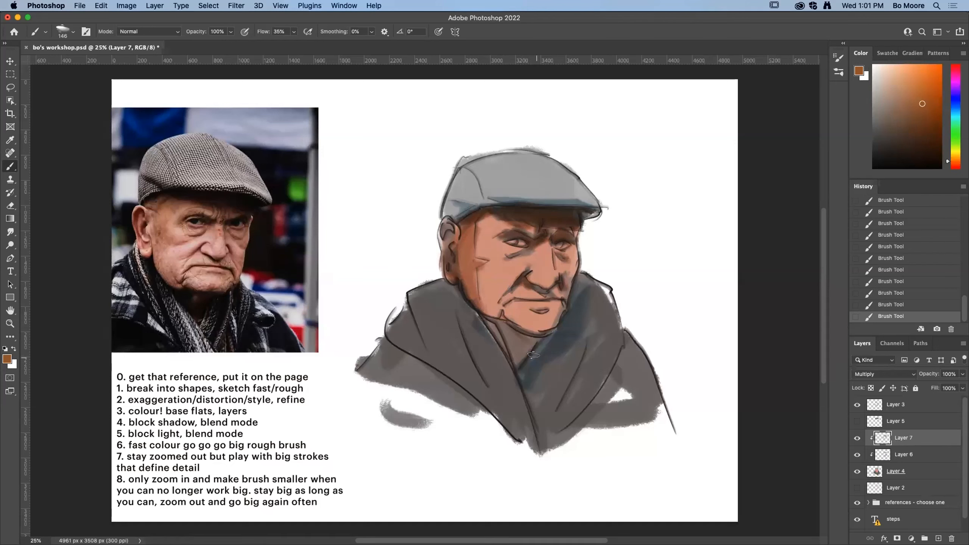
Set the brush size to 178 px and paint orange-brown shadows on the neck, chin, far cheek and back of the cap.
click(72, 32)
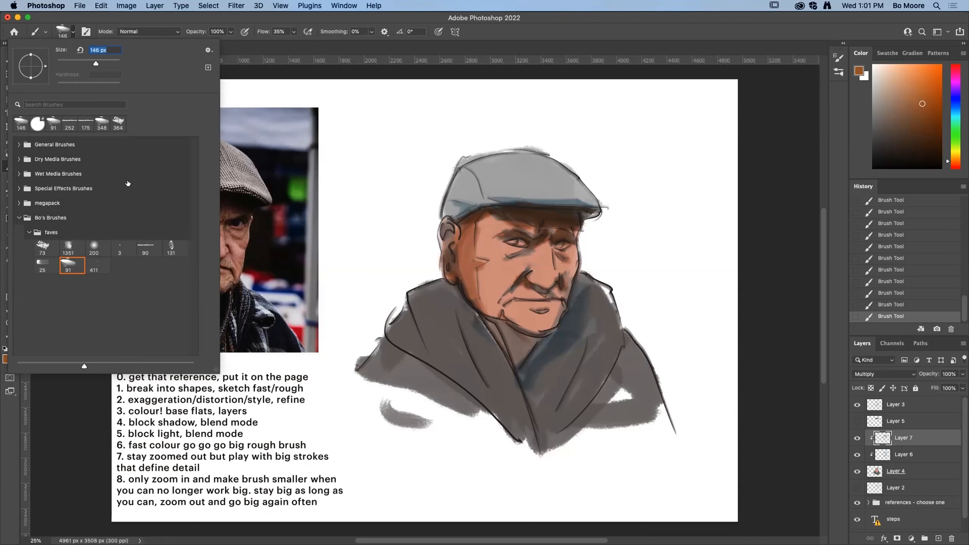
drag(100, 61, 101, 63)
click(492, 320)
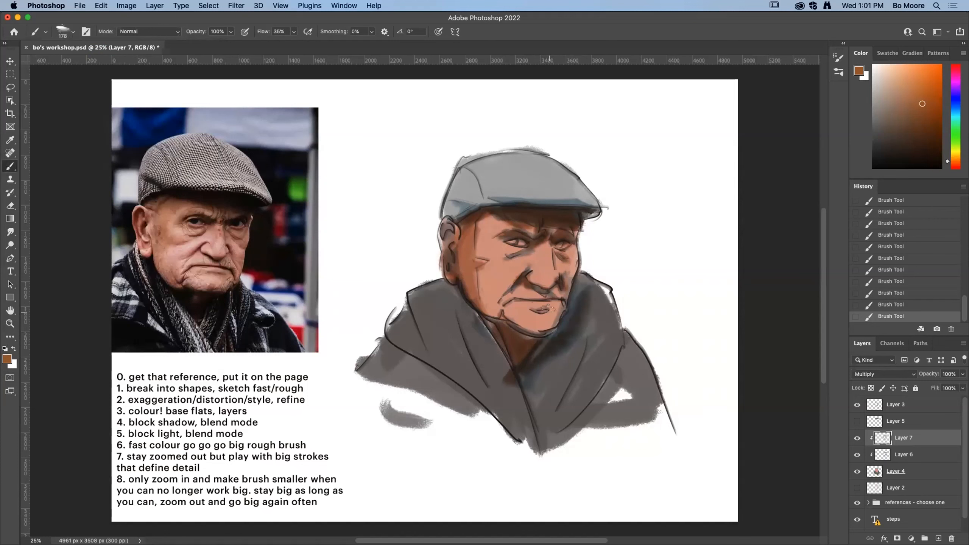
drag(551, 312, 549, 324)
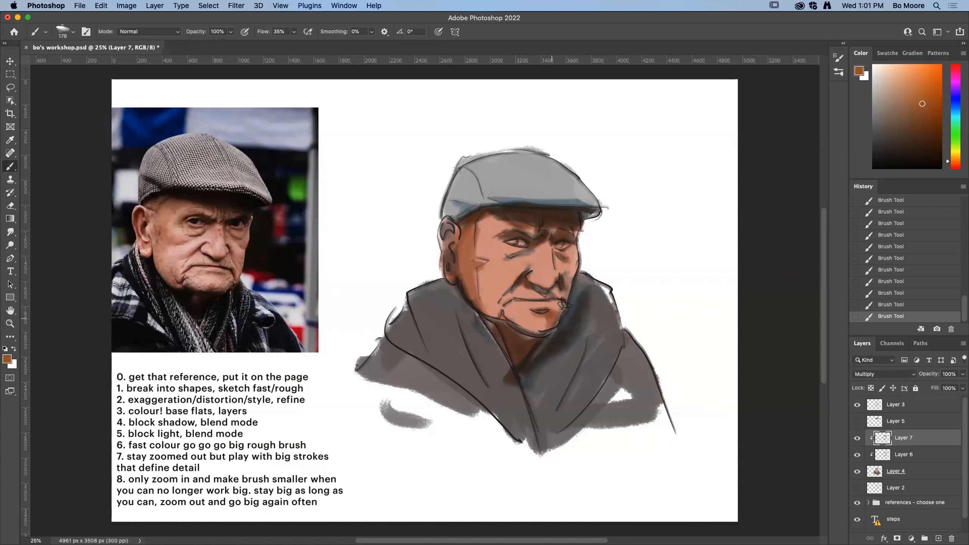
mouse_move(568, 239)
mouse_down()
mouse_move(562, 300)
mouse_move(572, 282)
mouse_up()
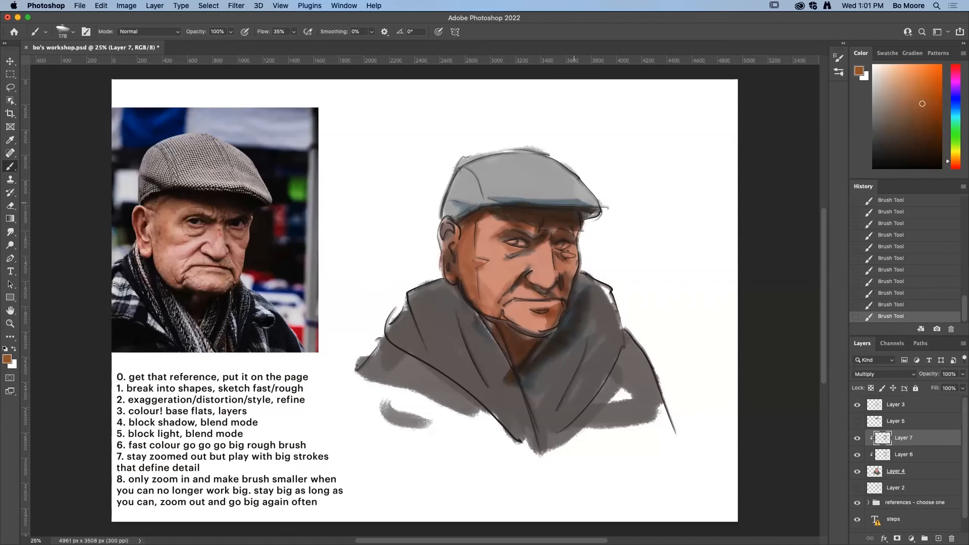
mouse_move(477, 198)
mouse_down()
mouse_move(478, 168)
mouse_move(459, 192)
mouse_move(454, 177)
mouse_move(453, 214)
mouse_up()
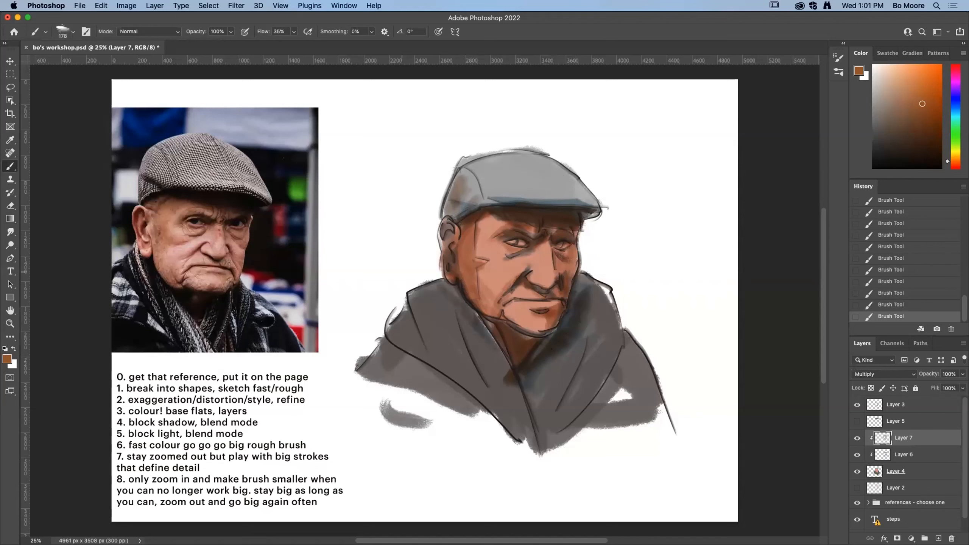
Set the brush size to 444 px and brush a faint warm brown over the coat.
click(73, 32)
drag(108, 63, 112, 63)
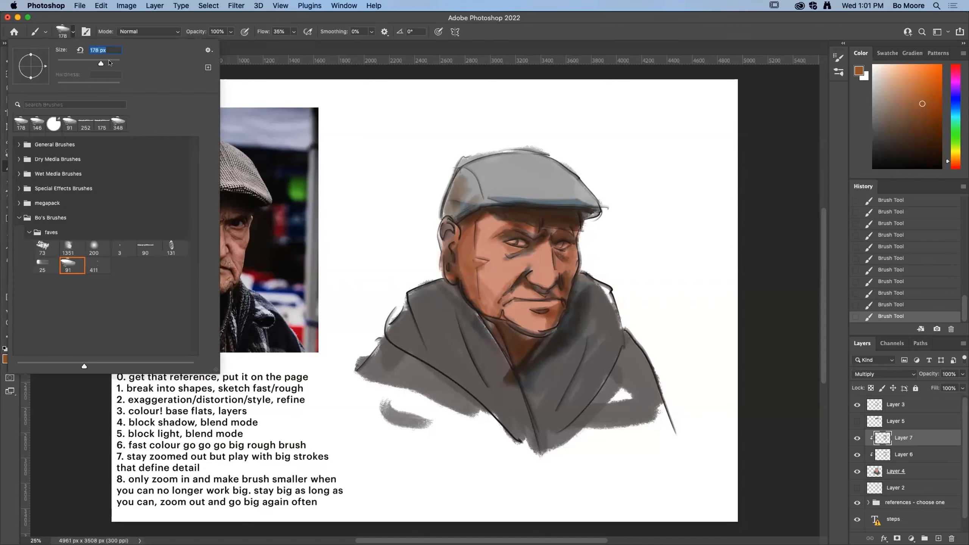
key(Return)
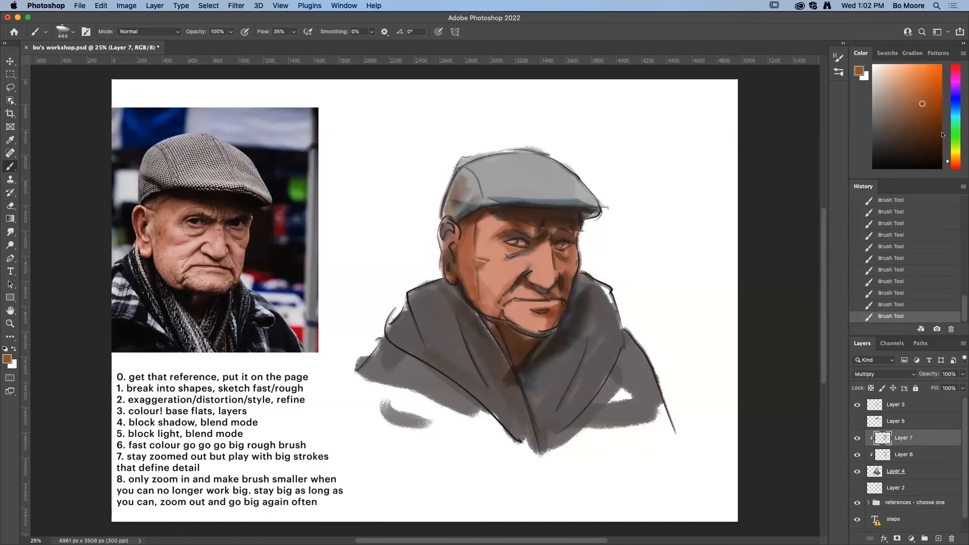
Select Layer 6, try out a reduced opacity and set it back to 100%.
mouse_move(933, 377)
mouse_down()
mouse_move(912, 380)
mouse_move(931, 404)
mouse_move(911, 377)
mouse_up()
click(924, 453)
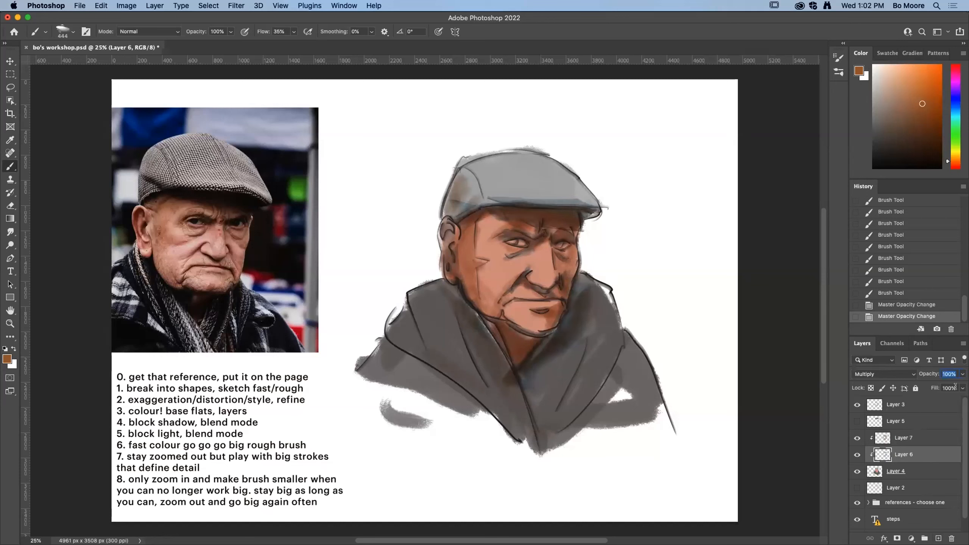
key(Return)
Shift the blue shadows on Layer 6 toward violet with a Hue/Saturation adjustment.
click(129, 7)
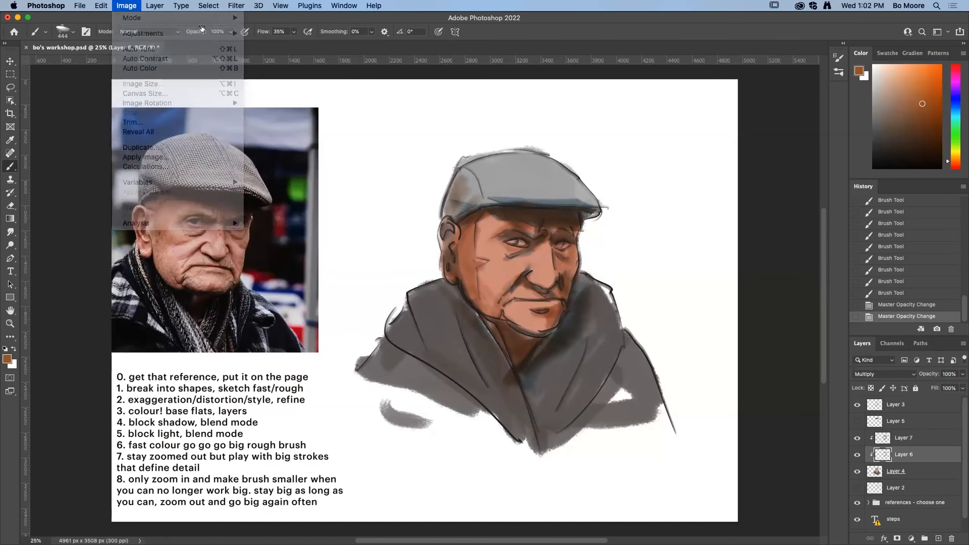
click(127, 6)
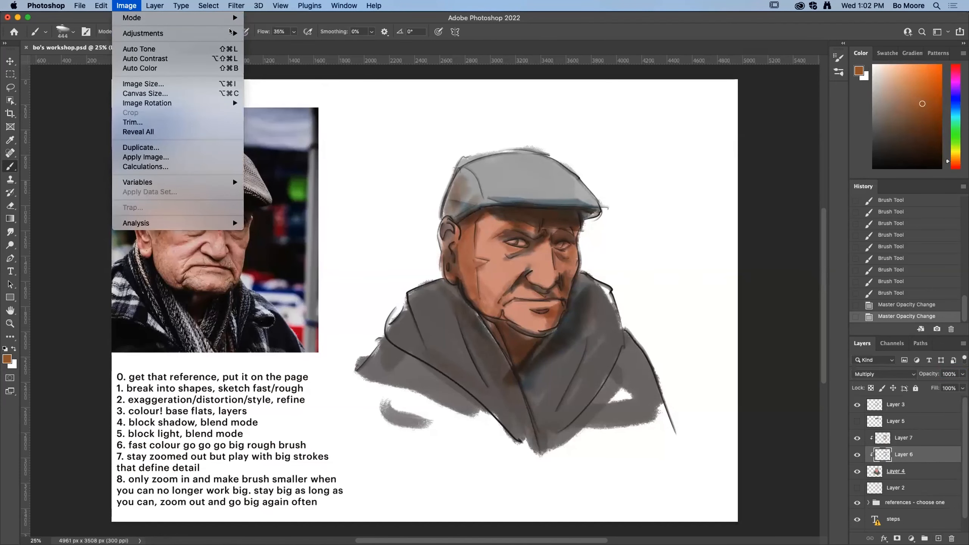
mouse_move(231, 33)
click(301, 88)
drag(739, 250, 699, 253)
drag(764, 248, 721, 251)
drag(741, 202, 786, 202)
mouse_move(732, 250)
mouse_down()
mouse_move(749, 250)
mouse_move(731, 250)
mouse_up()
mouse_move(759, 203)
mouse_down()
mouse_move(715, 209)
mouse_move(763, 226)
mouse_move(737, 225)
mouse_move(753, 225)
mouse_move(746, 249)
mouse_move(736, 249)
mouse_move(752, 201)
mouse_up()
click(852, 153)
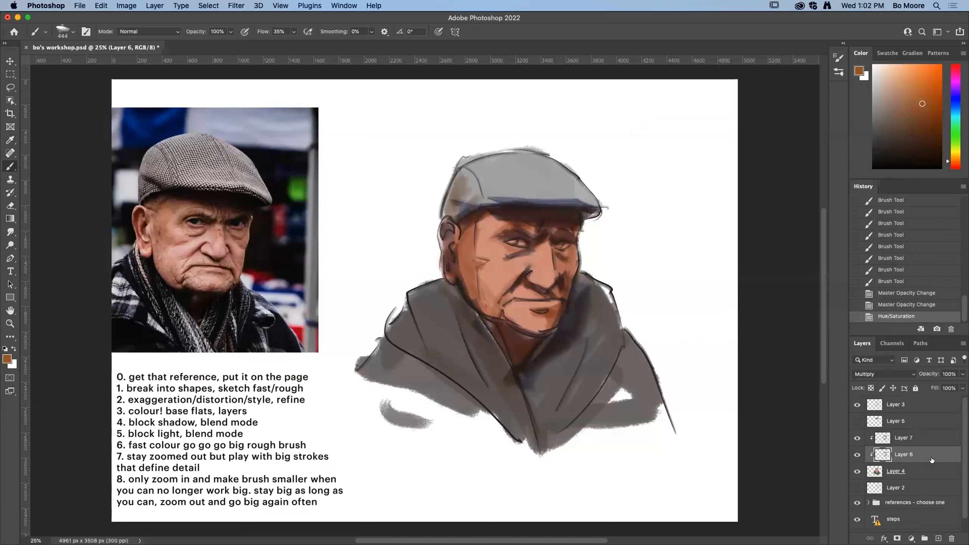
Add a new layer clipped to the base flats and place it above both Multiply shadow layers.
click(939, 538)
drag(912, 443, 906, 460)
click(912, 440)
Set the brush size to 137 px and choose a light peach painting colour.
key(space)
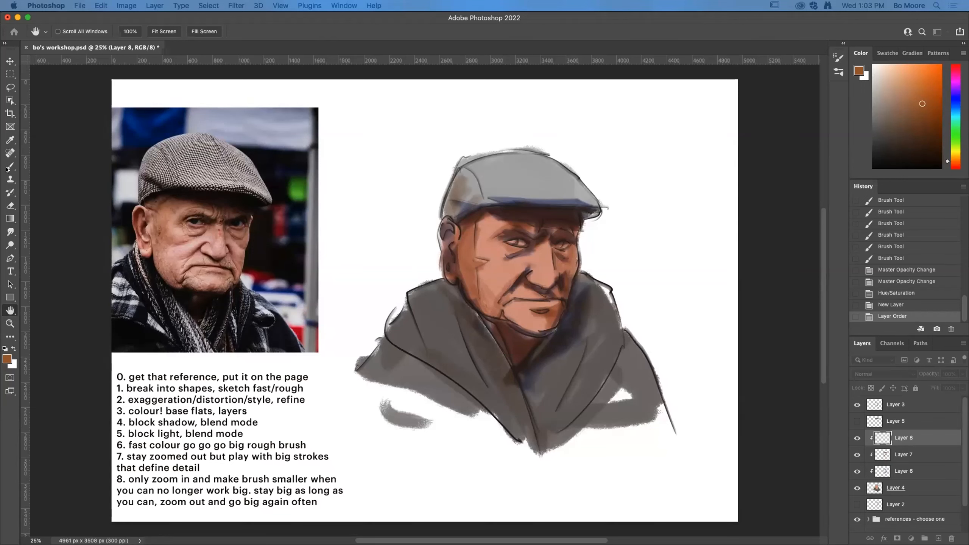
drag(243, 451, 618, 508)
drag(270, 282, 346, 270)
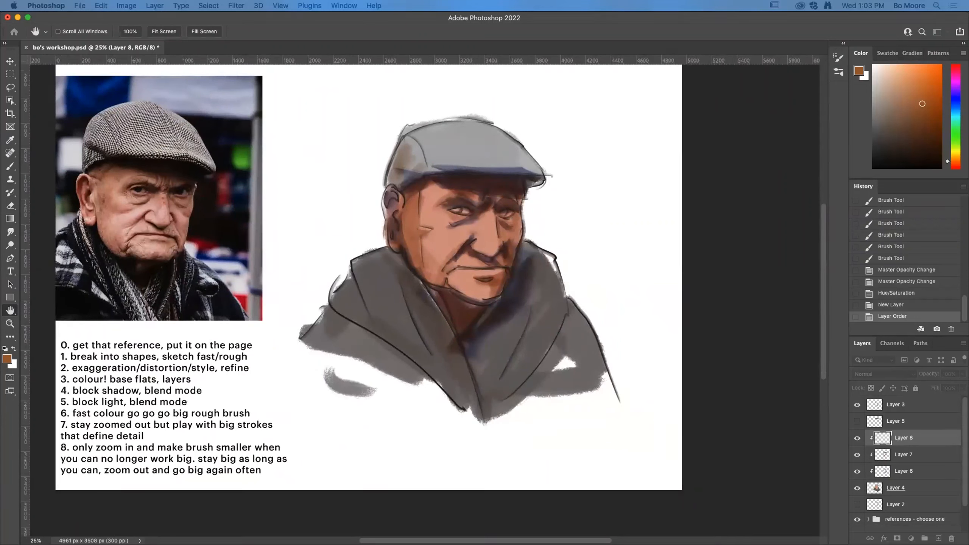
key(b)
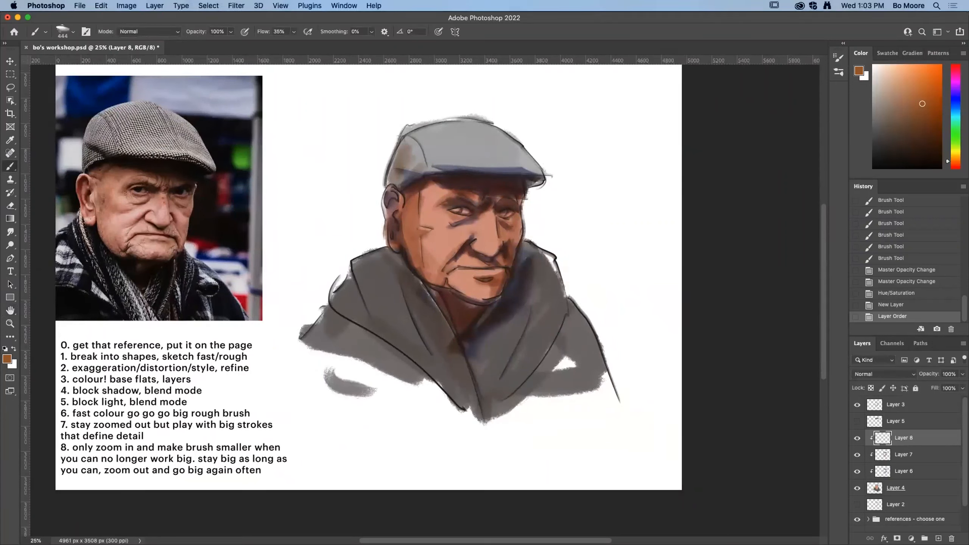
click(73, 32)
drag(100, 63, 94, 63)
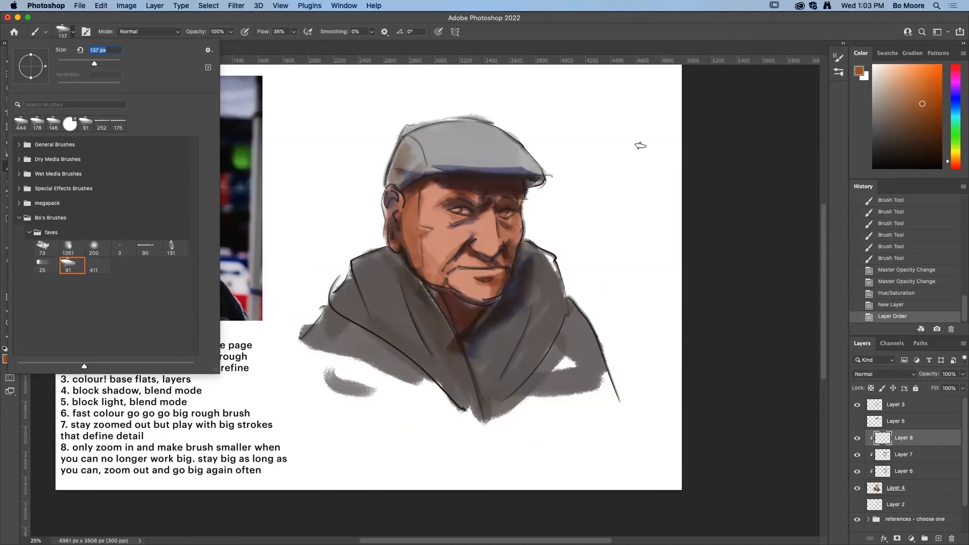
click(891, 86)
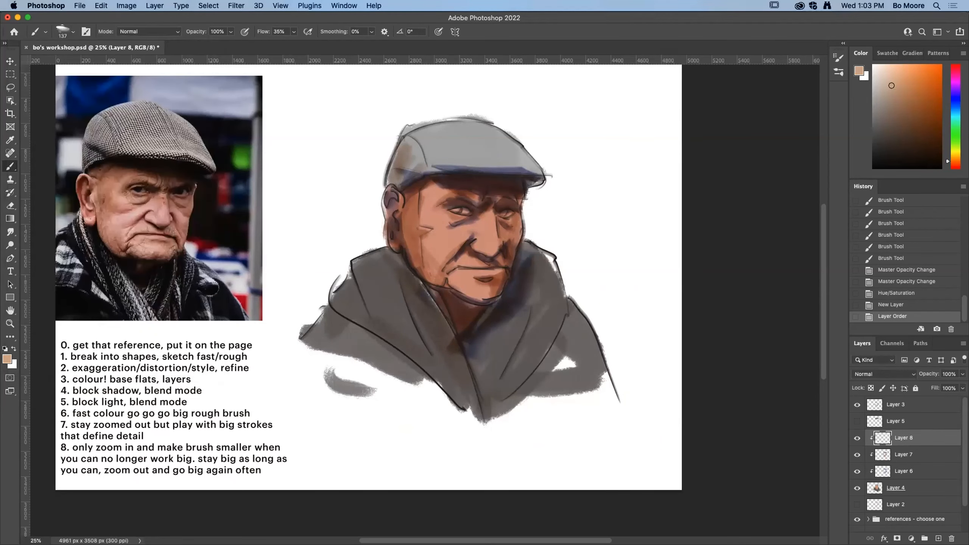
Compare the portrait with and without Layer 8 and the Layer 4 base flats by toggling their visibility.
click(858, 440)
click(859, 439)
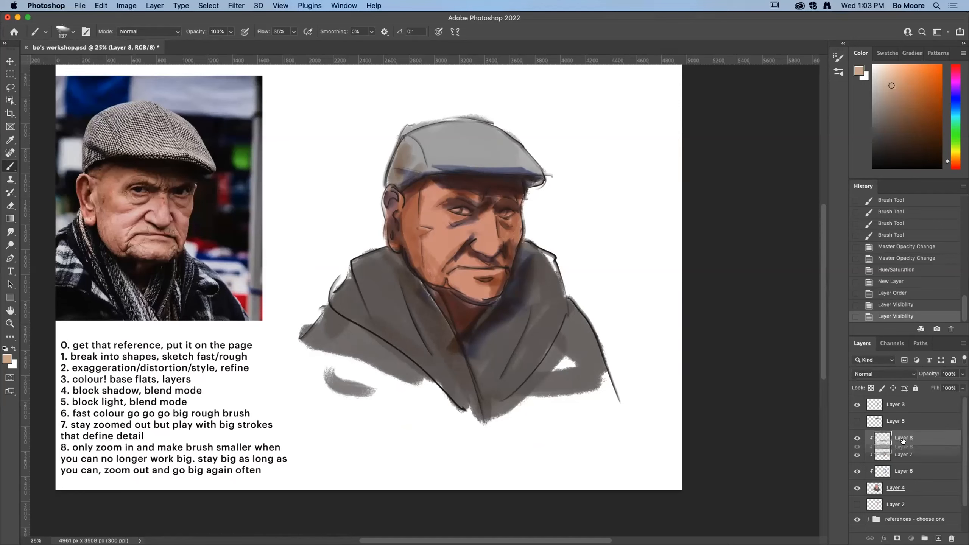
click(855, 486)
click(858, 488)
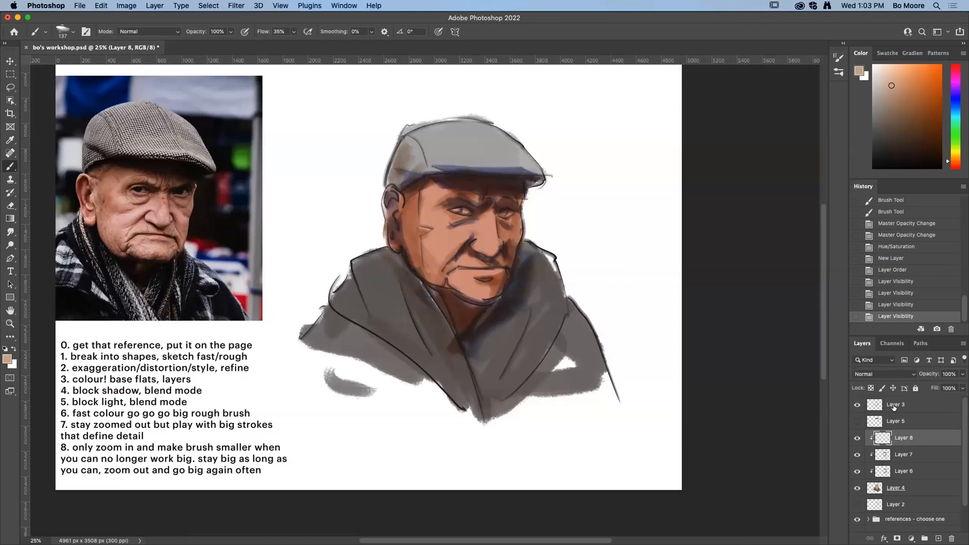
Choose a pale cream colour and paint light on the forehead, cheek, nose and chin on Layer 8.
click(887, 73)
click(956, 156)
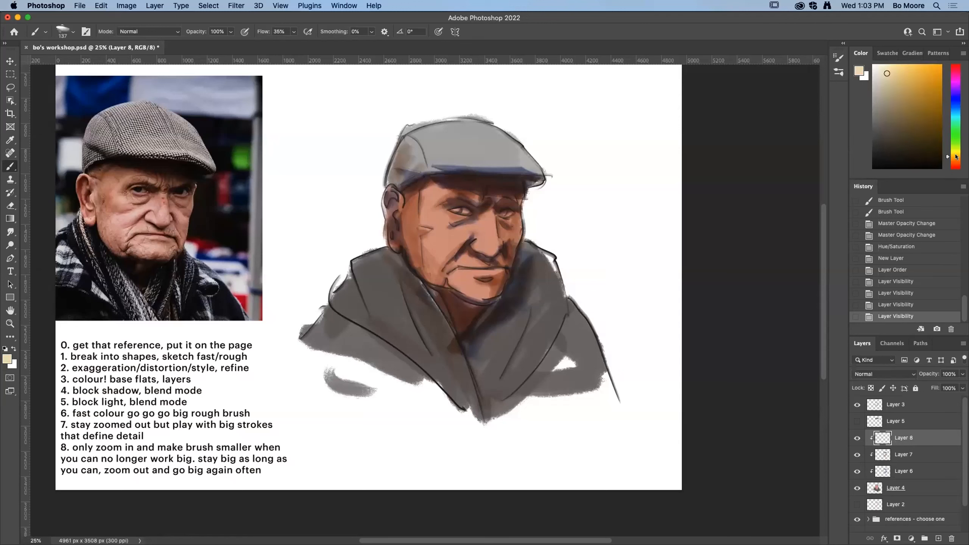
drag(886, 72, 890, 53)
mouse_move(440, 220)
mouse_down()
mouse_move(432, 212)
mouse_move(474, 228)
mouse_move(490, 217)
mouse_move(486, 243)
mouse_up()
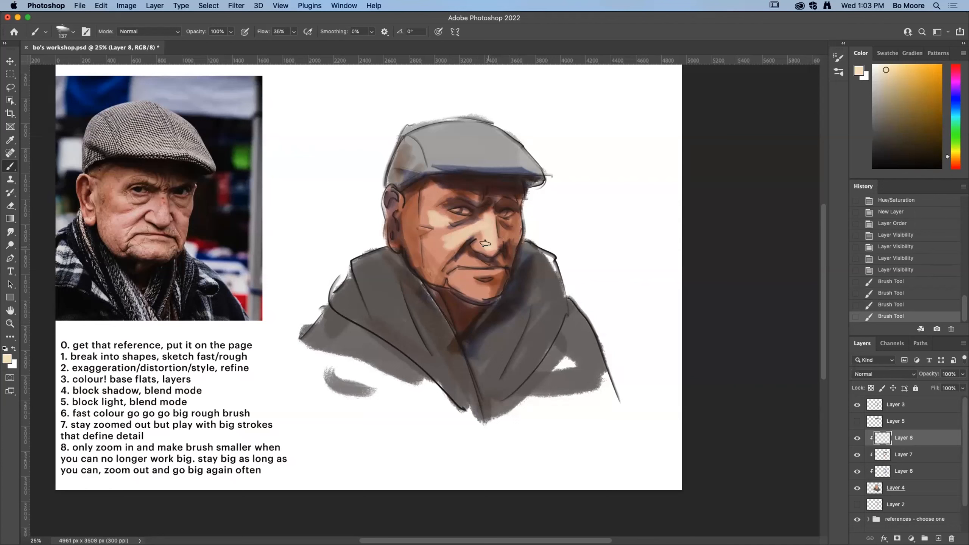
drag(428, 196, 444, 191)
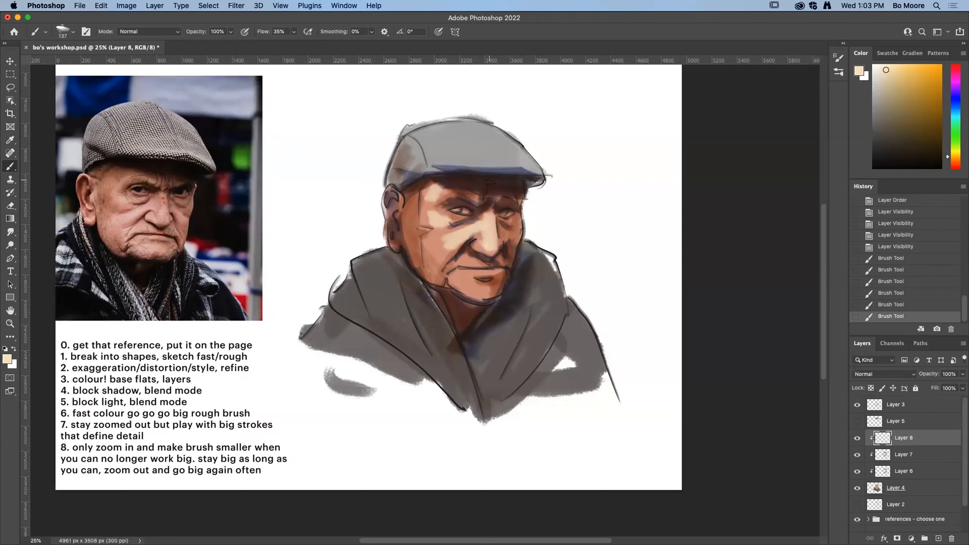
click(471, 193)
click(472, 195)
mouse_move(446, 240)
mouse_down()
mouse_move(429, 248)
mouse_move(439, 245)
mouse_up()
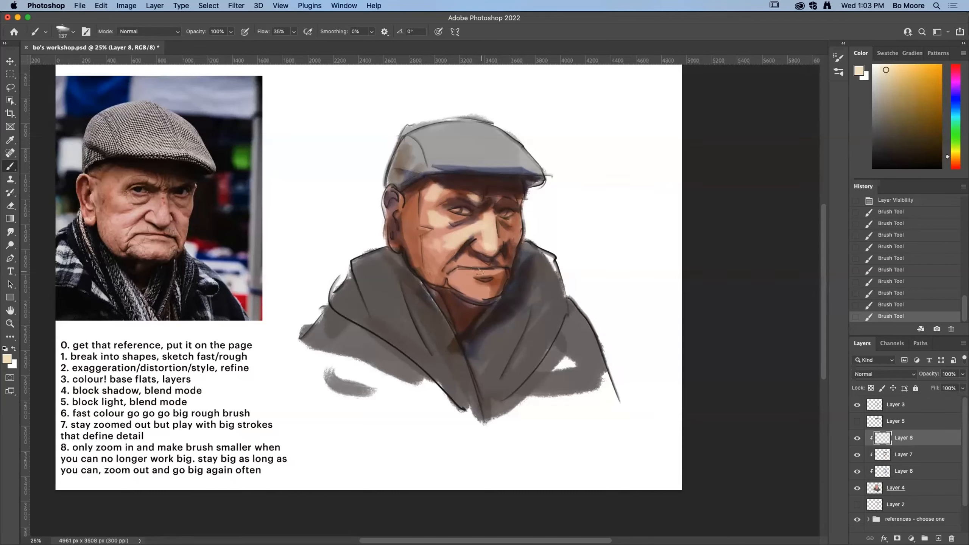
click(422, 215)
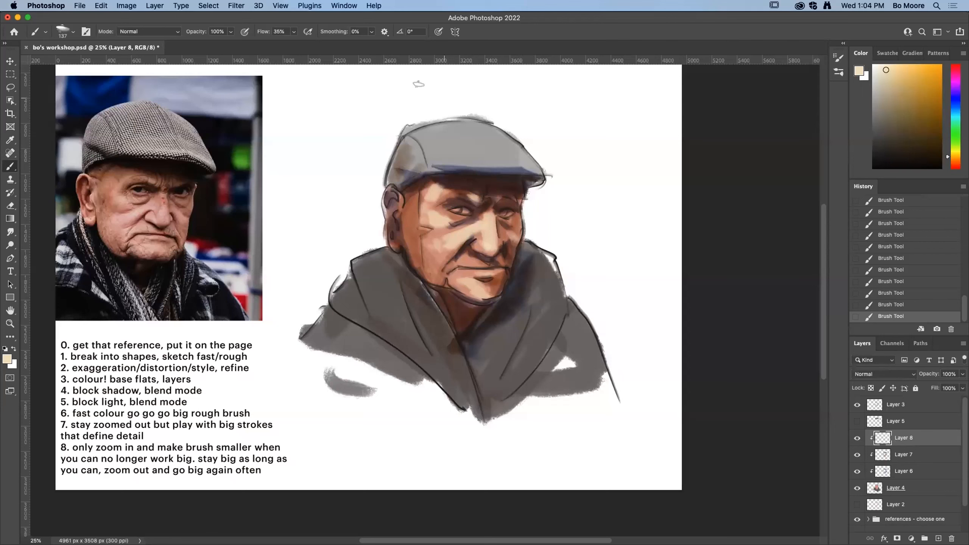
Enlarge the brush to 444 px and paint broad cream light over the cap, collar and shoulder on Layer 8.
click(69, 34)
drag(106, 64, 115, 64)
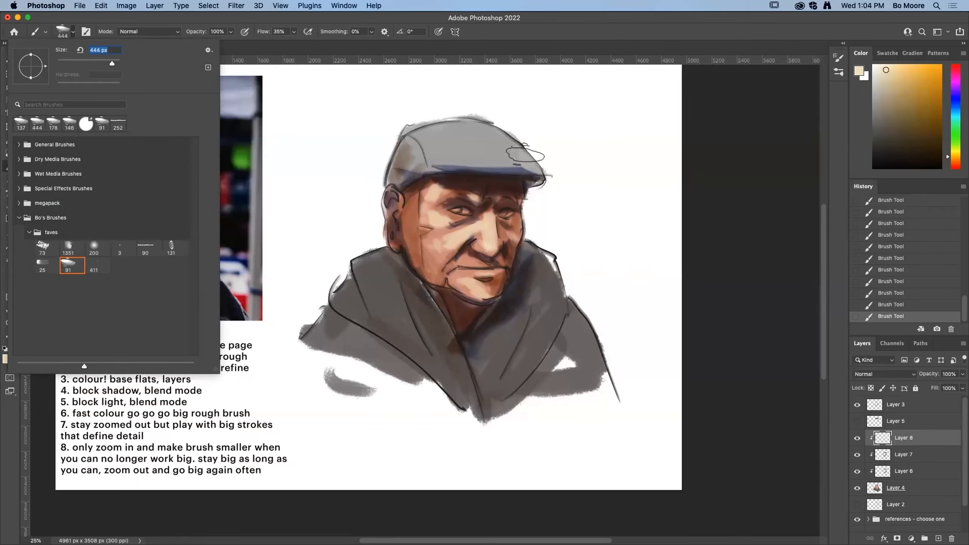
click(504, 149)
mouse_move(456, 144)
mouse_down()
mouse_move(440, 144)
mouse_move(460, 117)
mouse_move(532, 142)
mouse_up()
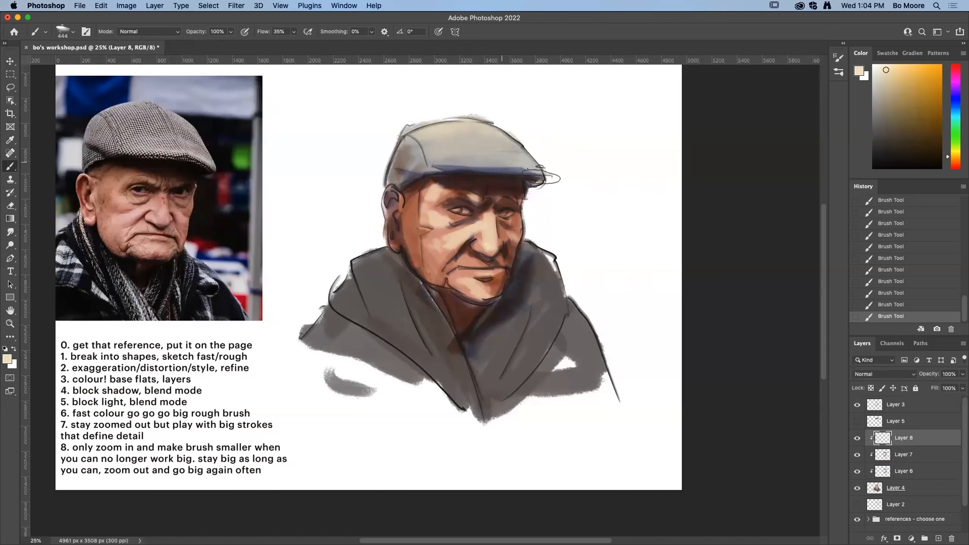
mouse_move(458, 163)
mouse_down()
mouse_move(527, 164)
mouse_move(514, 168)
mouse_up()
mouse_move(538, 248)
mouse_down()
mouse_move(514, 331)
mouse_move(565, 291)
mouse_move(550, 264)
mouse_move(569, 319)
mouse_up()
drag(346, 256, 403, 315)
mouse_move(294, 334)
mouse_down()
mouse_move(345, 335)
mouse_move(421, 369)
mouse_up()
drag(358, 293, 405, 367)
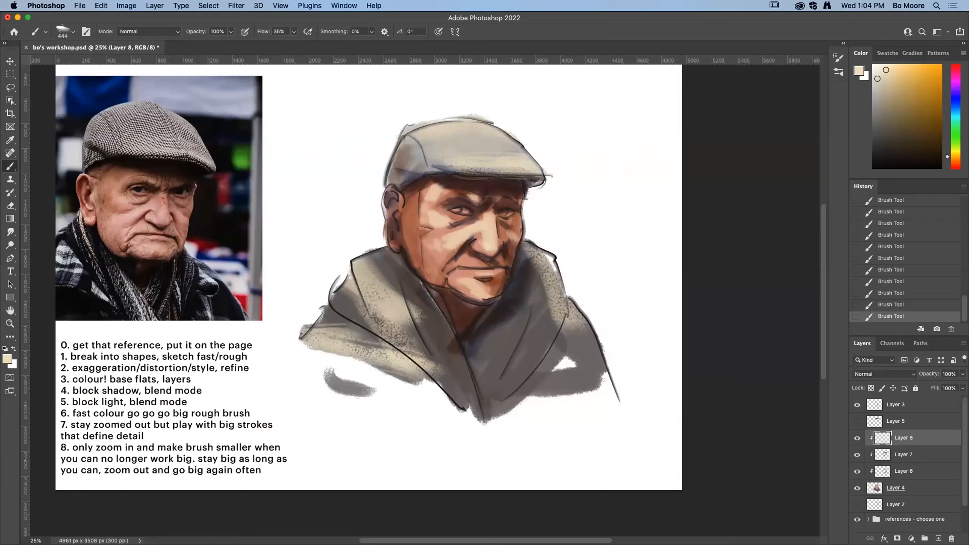
Set Layer 8's blend mode to Soft Light.
click(899, 375)
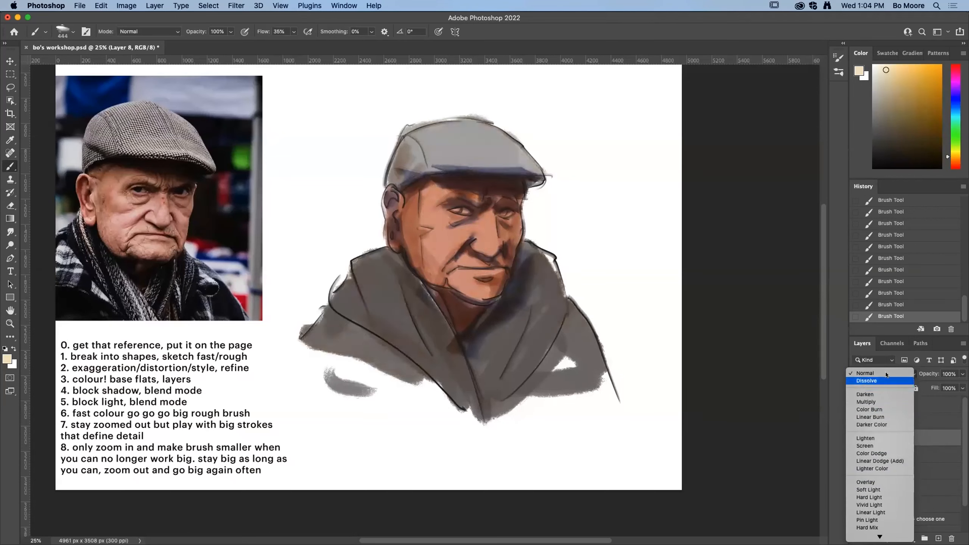
click(881, 490)
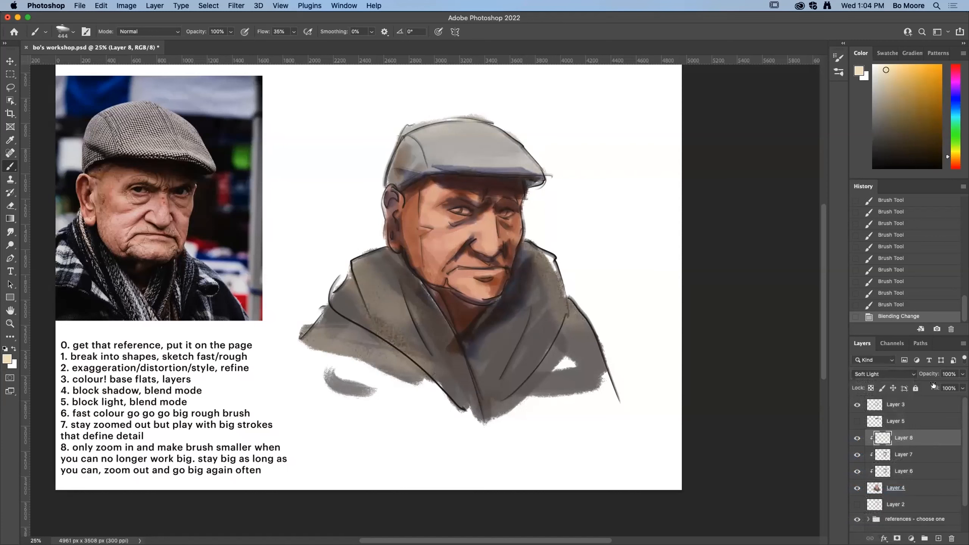
Select the base flats on Layer 4, set the brush size to 236 px and choose a strong red.
scroll(906, 458, down, 1)
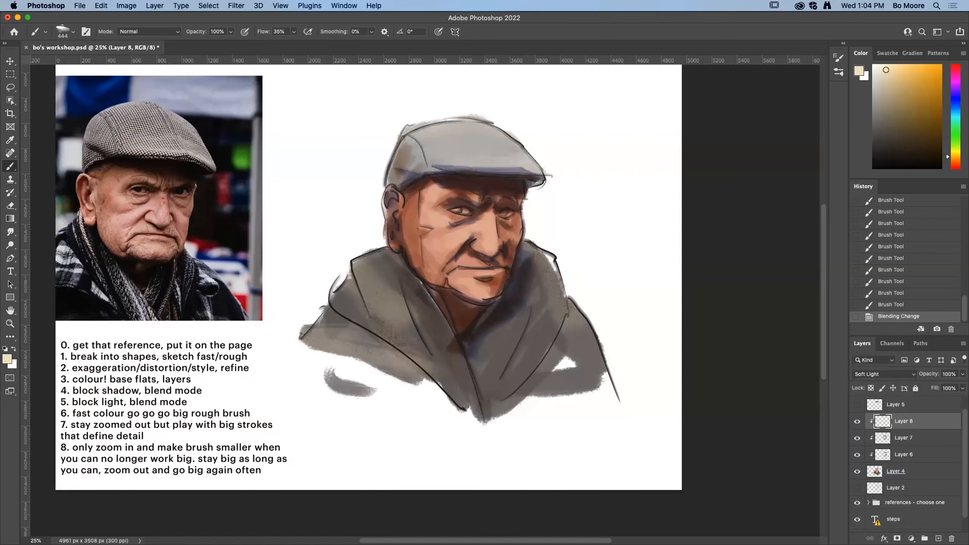
click(880, 472)
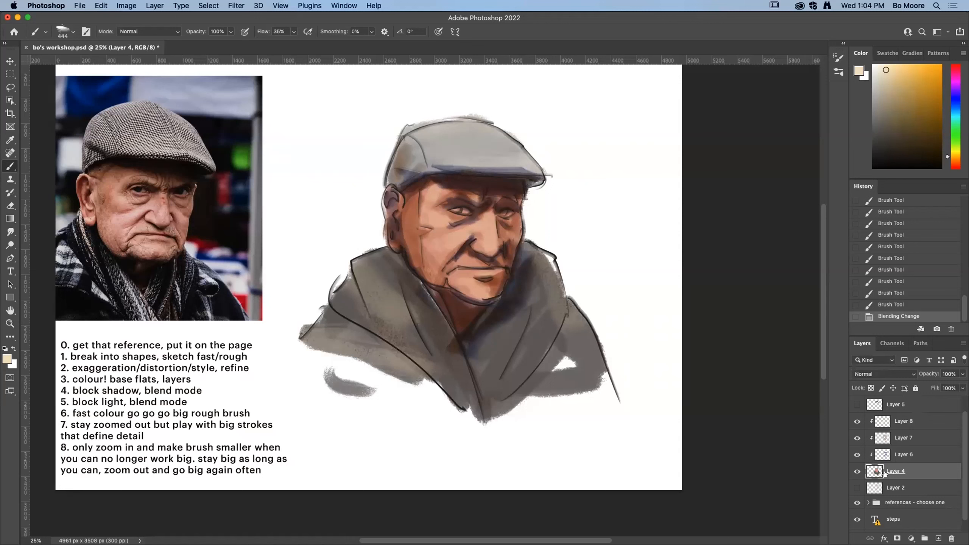
click(71, 37)
drag(110, 63, 102, 61)
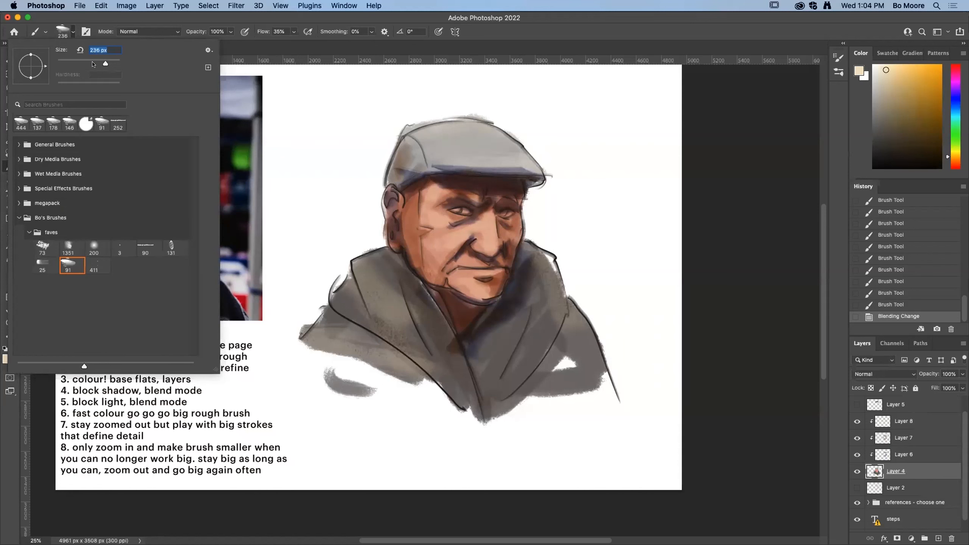
drag(958, 160, 950, 169)
drag(917, 76, 918, 79)
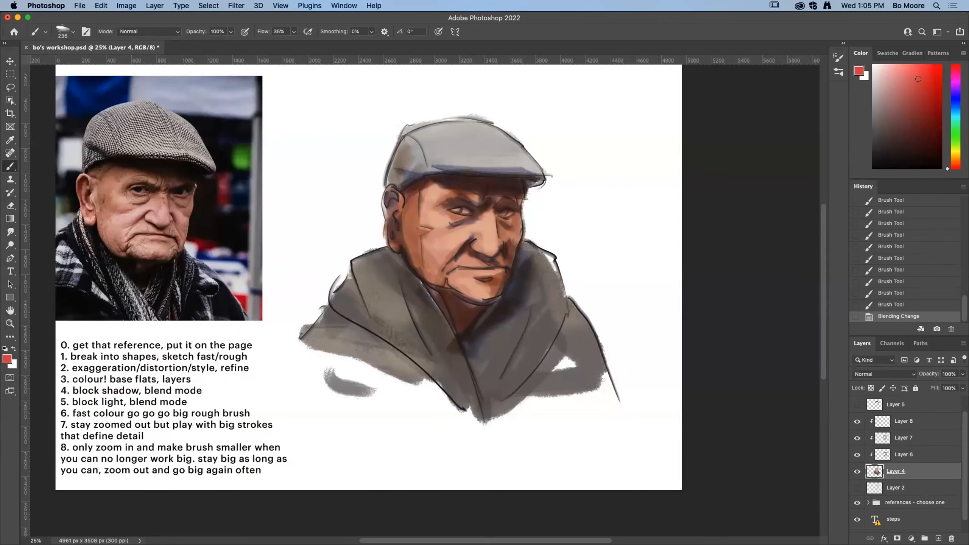
Compare the base flats with and without the clipped shadow and light layers, then toggle Layer 4's visibility.
drag(855, 458, 855, 419)
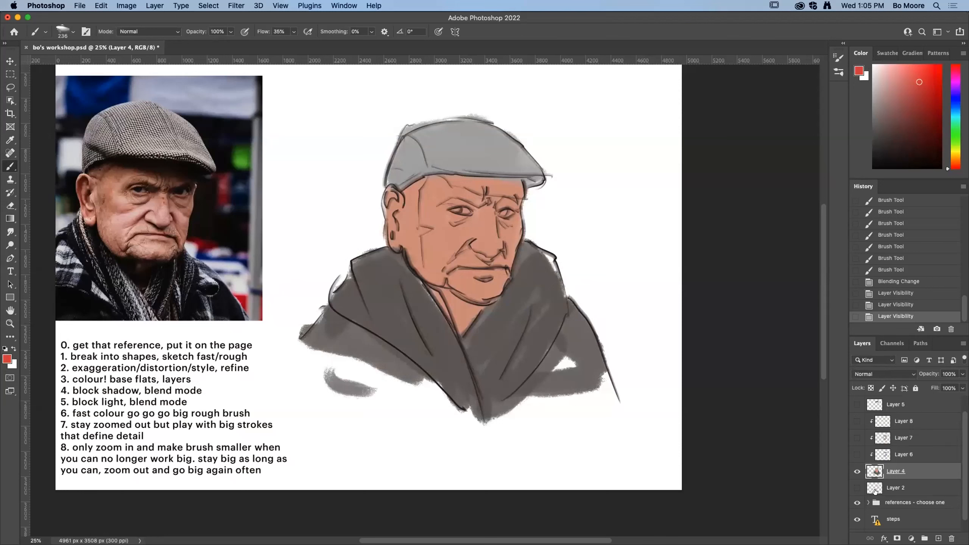
drag(857, 456, 856, 420)
click(858, 471)
click(858, 471)
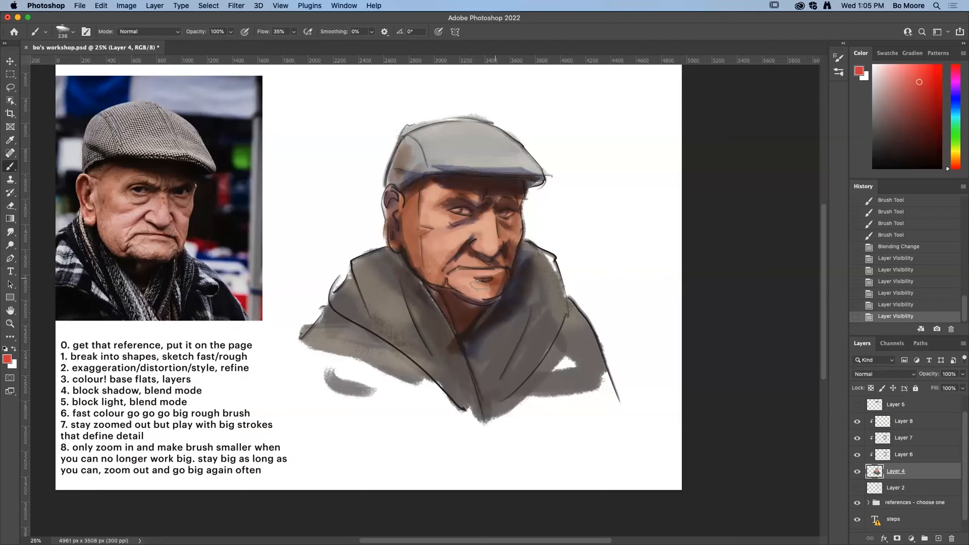
Paint red tints into the face on Layer 4 and lay red sample strokes on the blank canvas beside the portrait.
drag(435, 231, 430, 246)
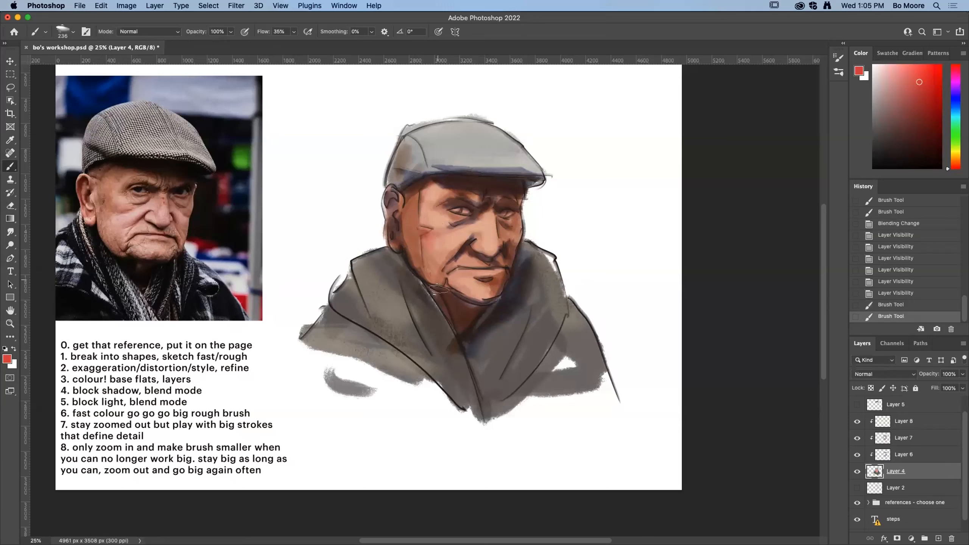
mouse_move(488, 226)
mouse_down()
mouse_move(486, 235)
mouse_move(472, 211)
mouse_up()
mouse_move(649, 180)
mouse_down()
mouse_move(634, 234)
mouse_move(657, 288)
mouse_up()
click(691, 302)
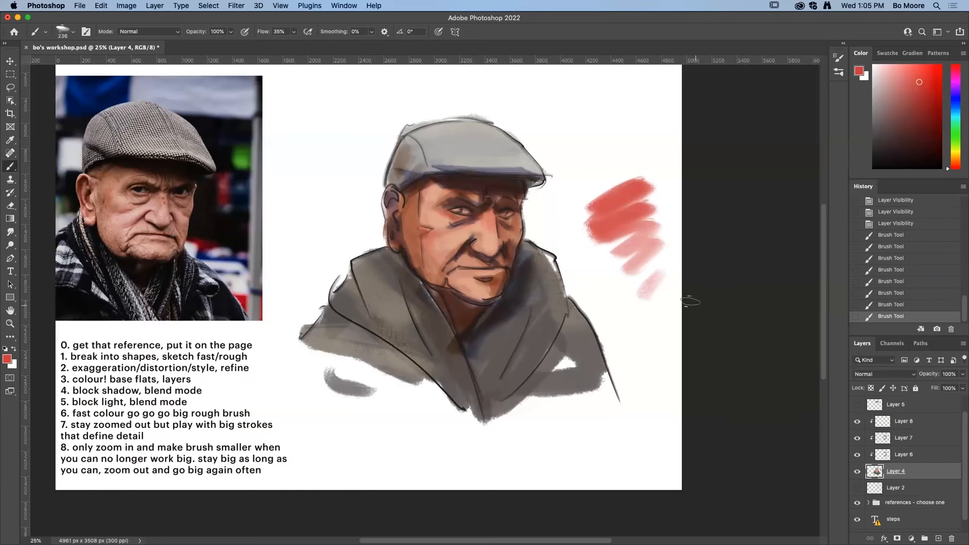
drag(460, 273, 489, 294)
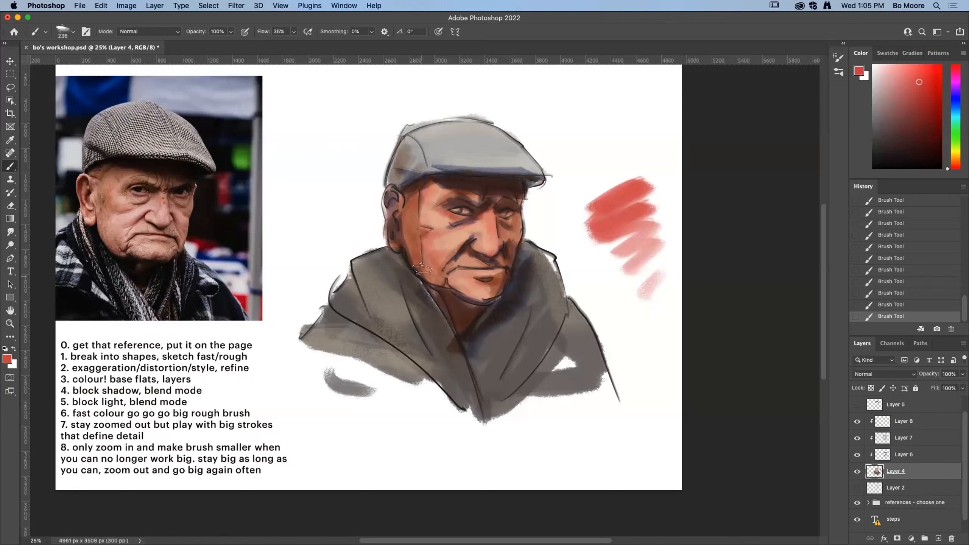
Choose a muted brownish red and paint it along the side of the cheek, the jaw and the far face edge.
click(904, 107)
drag(408, 222, 445, 283)
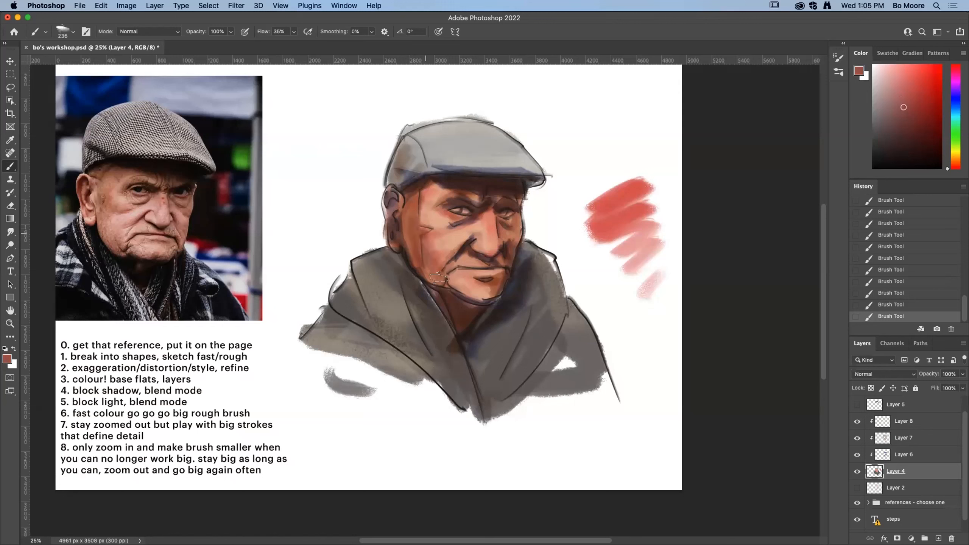
drag(549, 226, 530, 225)
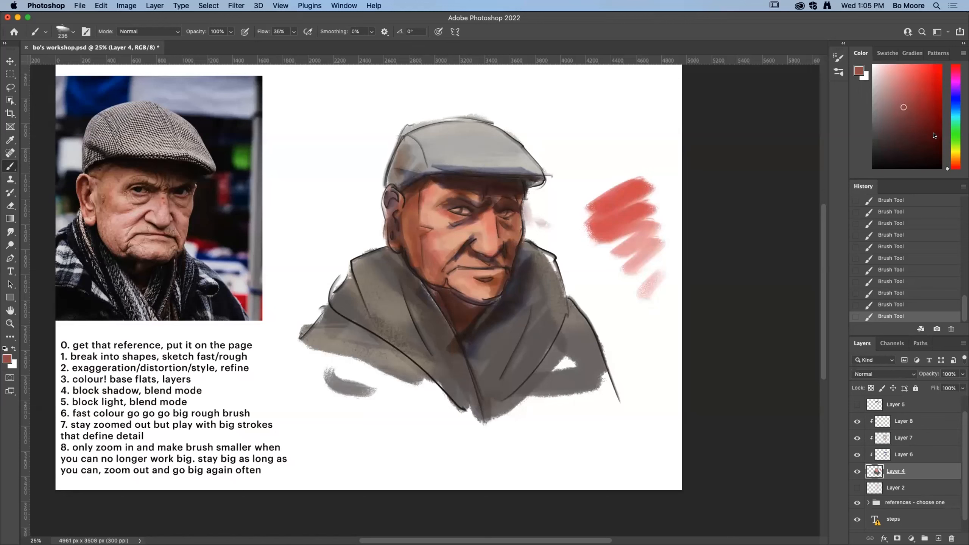
Choose a pale blue-grey, paint it over the chin and jaw on Layer 4, and undo the last stroke.
click(891, 127)
click(956, 111)
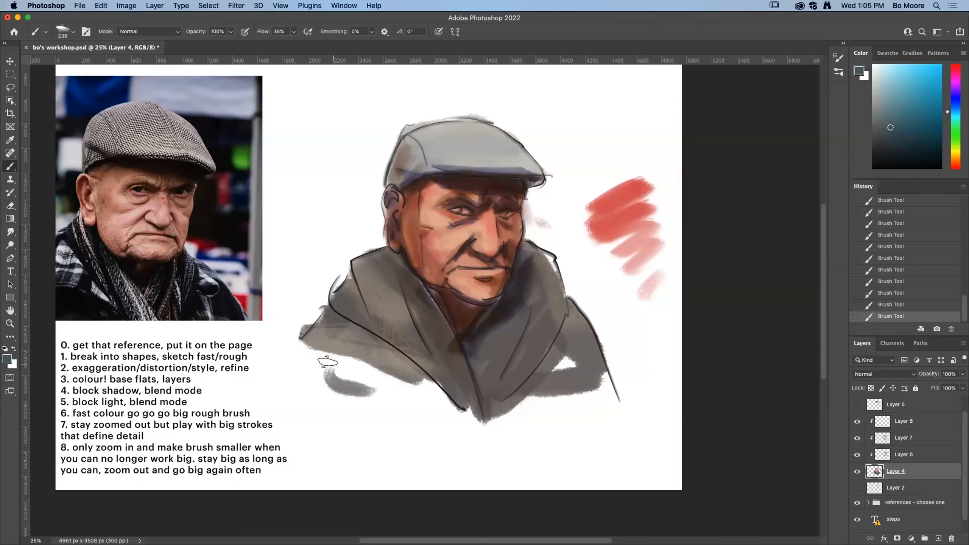
click(892, 108)
click(876, 88)
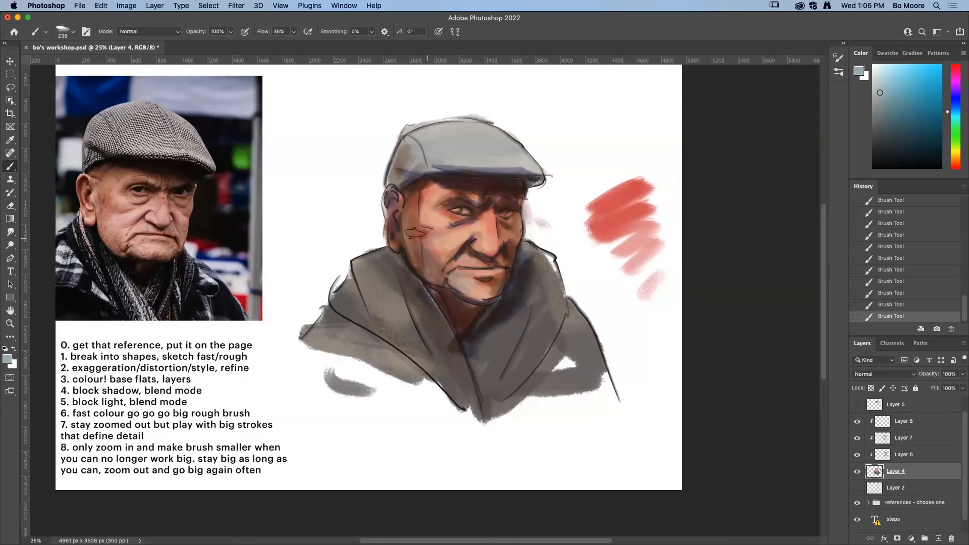
mouse_move(470, 277)
mouse_down()
mouse_move(495, 270)
mouse_move(495, 298)
mouse_move(640, 306)
mouse_up()
key(super+z)
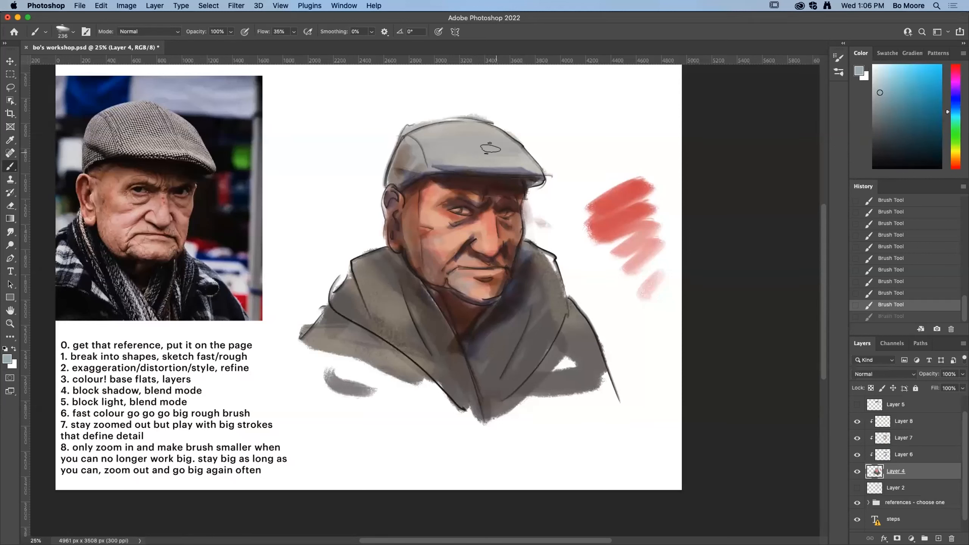
Reduce the brush to 67 px and lighten the whites of the eyes on Layer 4 with the pale blue-grey.
click(943, 418)
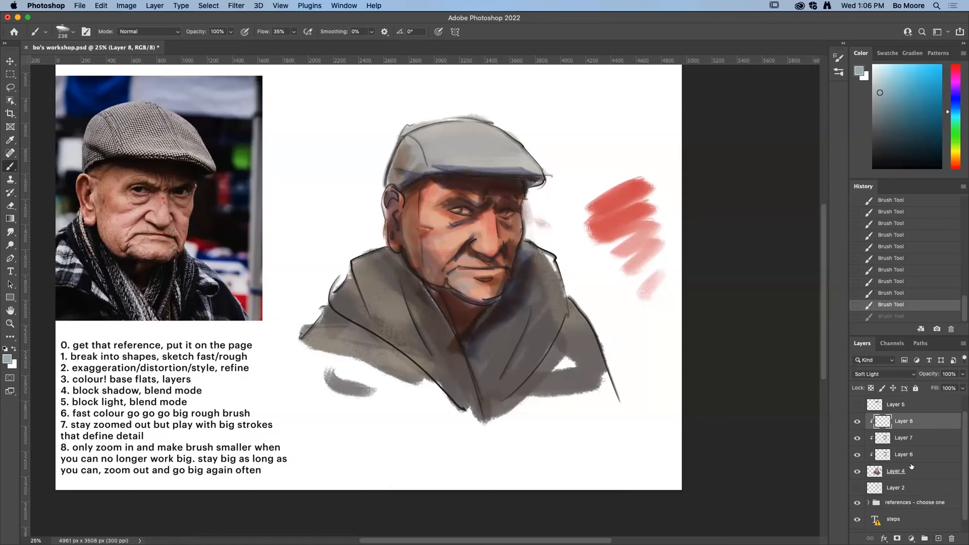
click(902, 473)
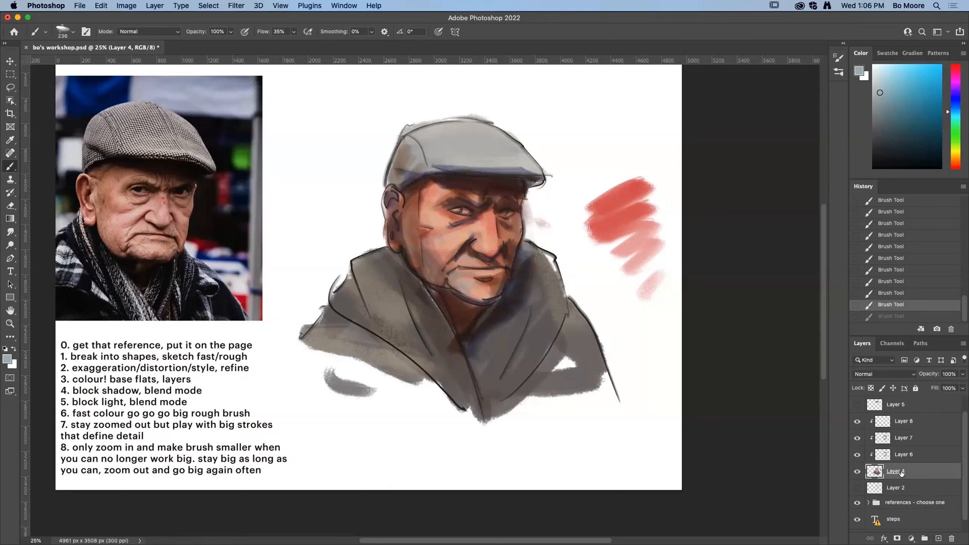
click(68, 35)
drag(80, 61, 75, 63)
key(Return)
key(super+shift+z)
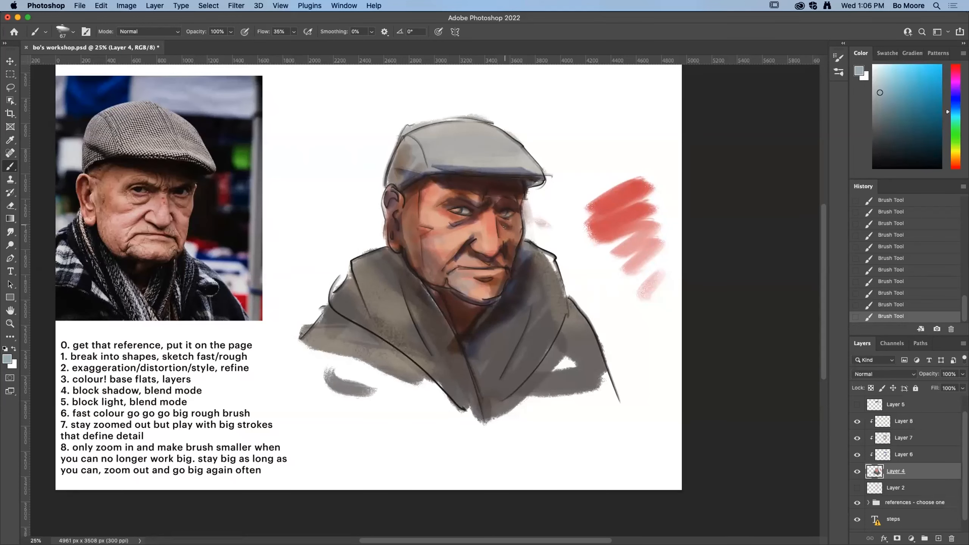
Refine the eyes on Layer 4 with warm light grey and soft pink, using dark grey for the irises.
click(883, 84)
click(956, 161)
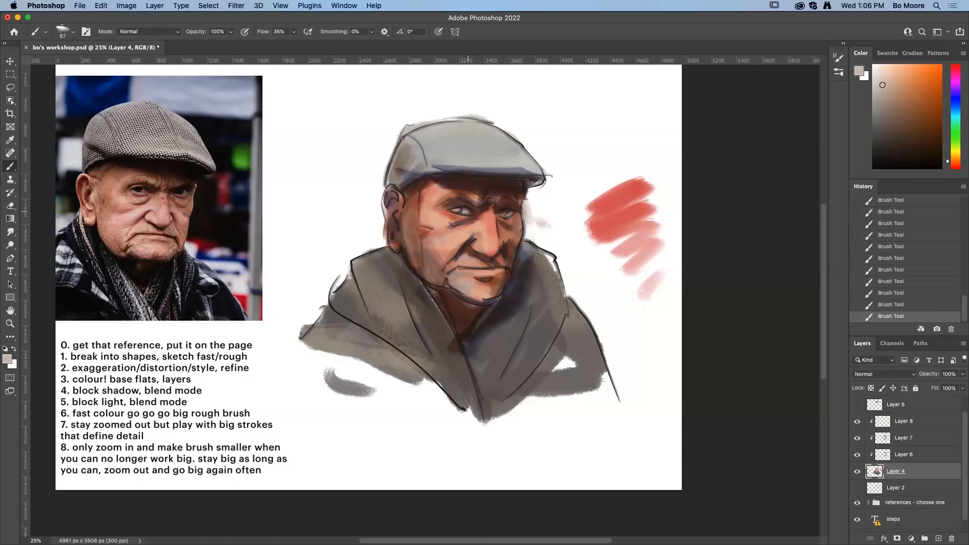
click(900, 87)
drag(900, 87, 906, 84)
drag(956, 158, 956, 168)
click(893, 79)
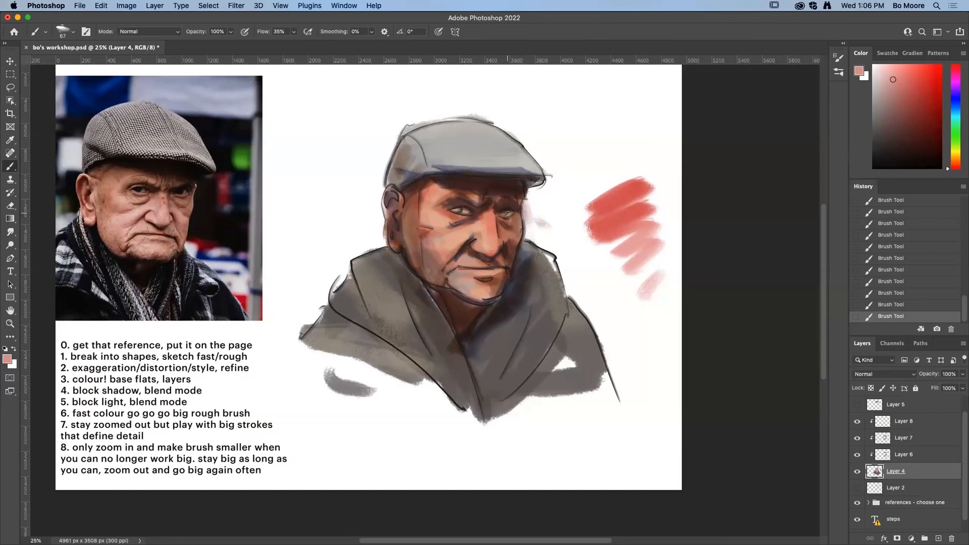
drag(878, 153, 874, 143)
drag(456, 209, 458, 208)
Add a new unclipped layer directly above Layer 8.
click(926, 421)
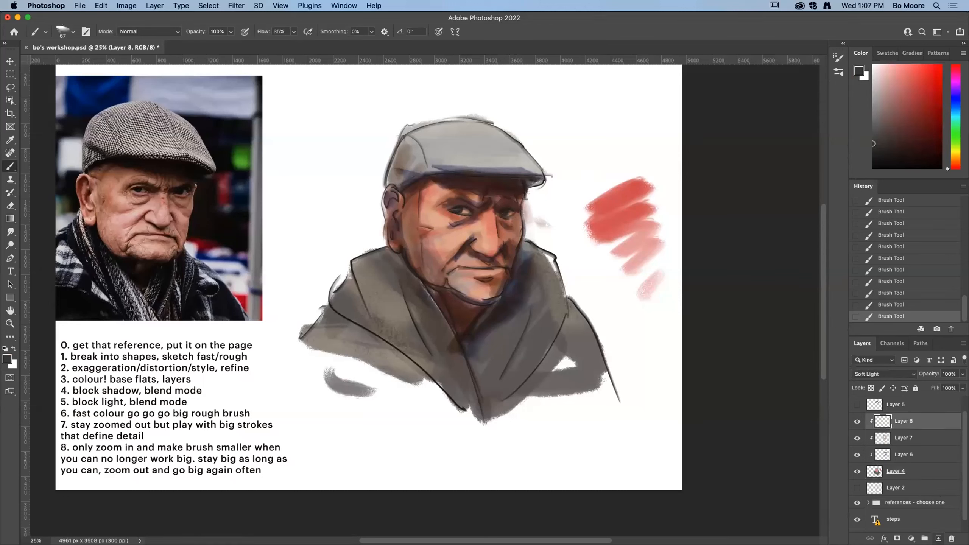
click(938, 540)
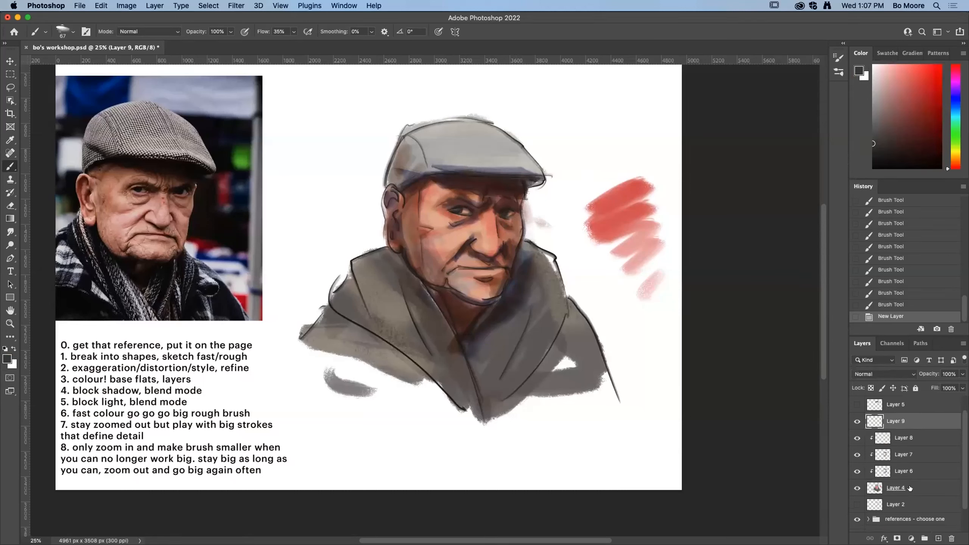
Switch to the faves brush labelled 25, set it to 55 px, and try a dark stroke on the nose before undoing it.
click(72, 32)
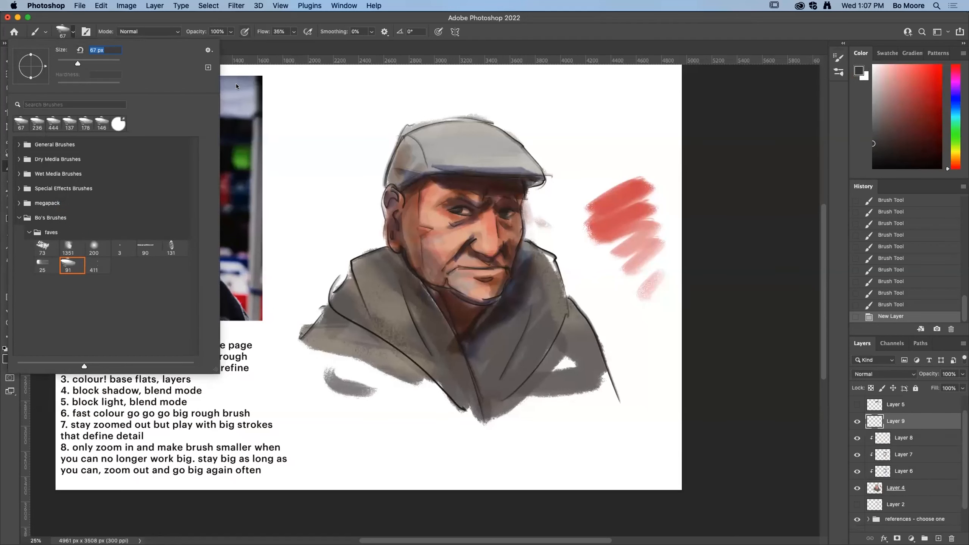
click(43, 266)
click(74, 63)
drag(482, 229, 502, 238)
key(super+z)
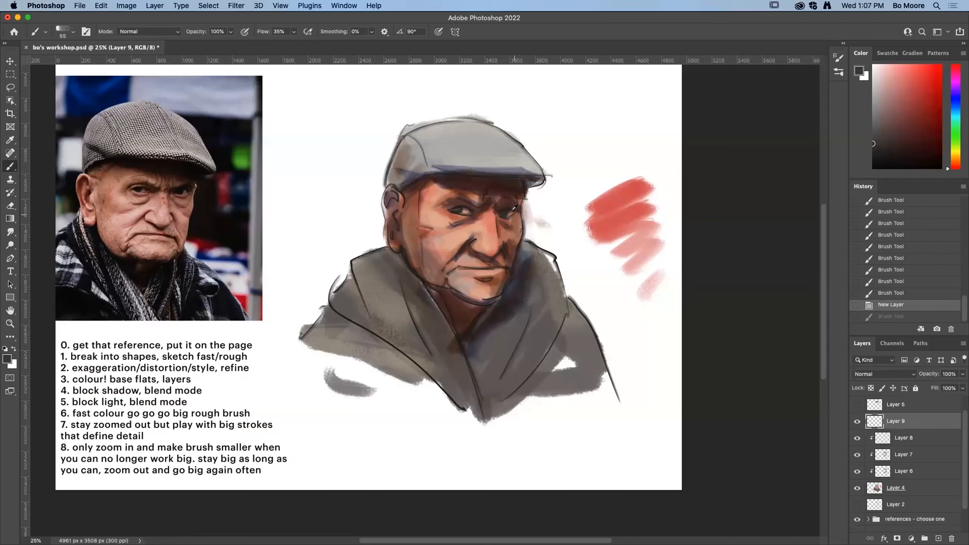
click(68, 31)
drag(81, 64, 85, 62)
drag(410, 214, 419, 255)
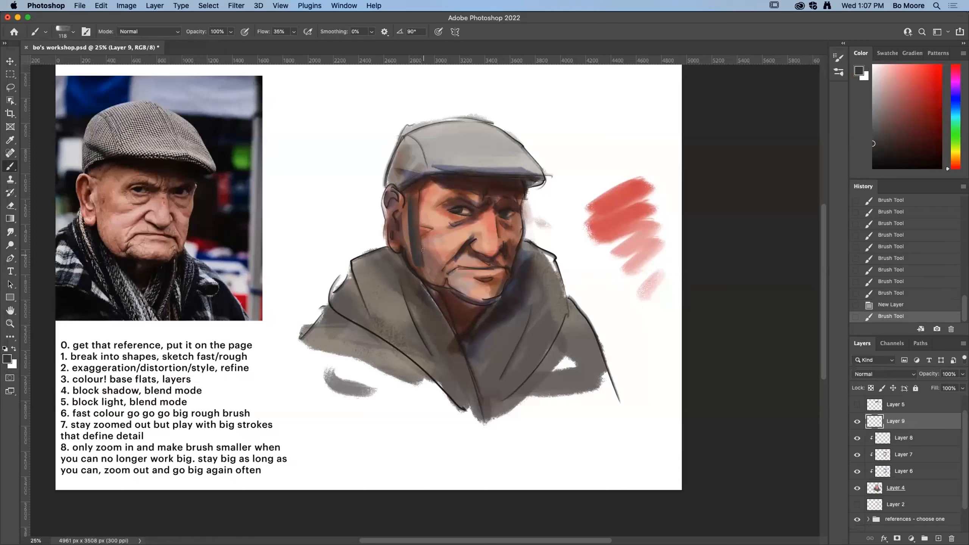
key(super+z)
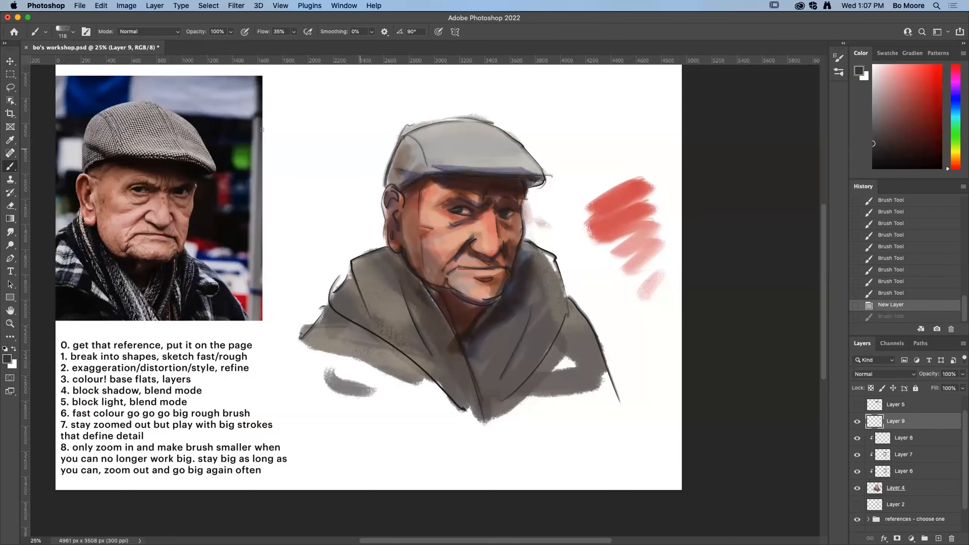
Set the brush to 81 px and paint reddish-brown skin tone sampled from the face across the cheek below the eye on Layer 9.
click(73, 33)
drag(84, 62, 82, 62)
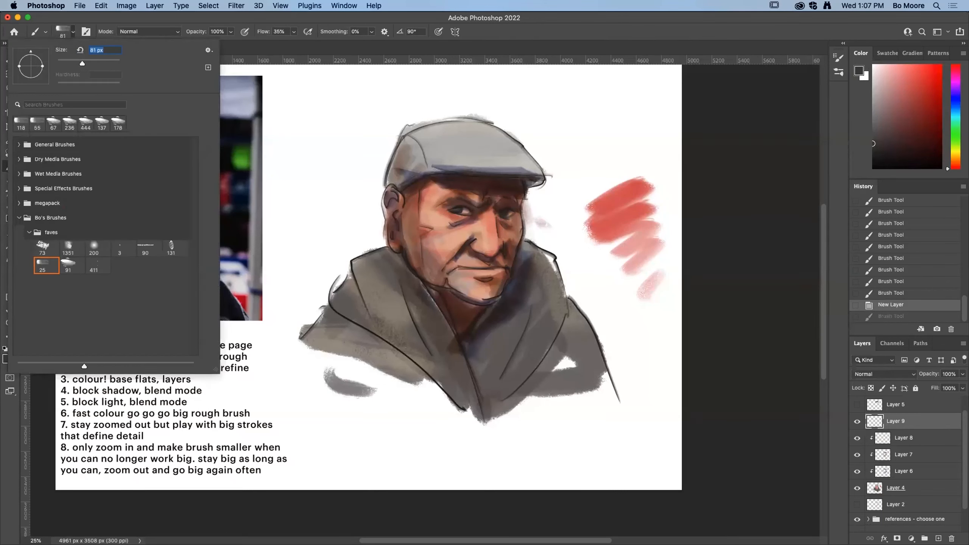
alt+click(460, 215)
mouse_move(460, 214)
mouse_down()
mouse_move(431, 224)
mouse_move(442, 223)
mouse_move(426, 216)
mouse_move(443, 230)
mouse_up()
alt+click(426, 229)
Move Layer 9 to the top of the stack above Layer 3, and toggle the visibility of both layers to compare them.
scroll(909, 423, up, 1)
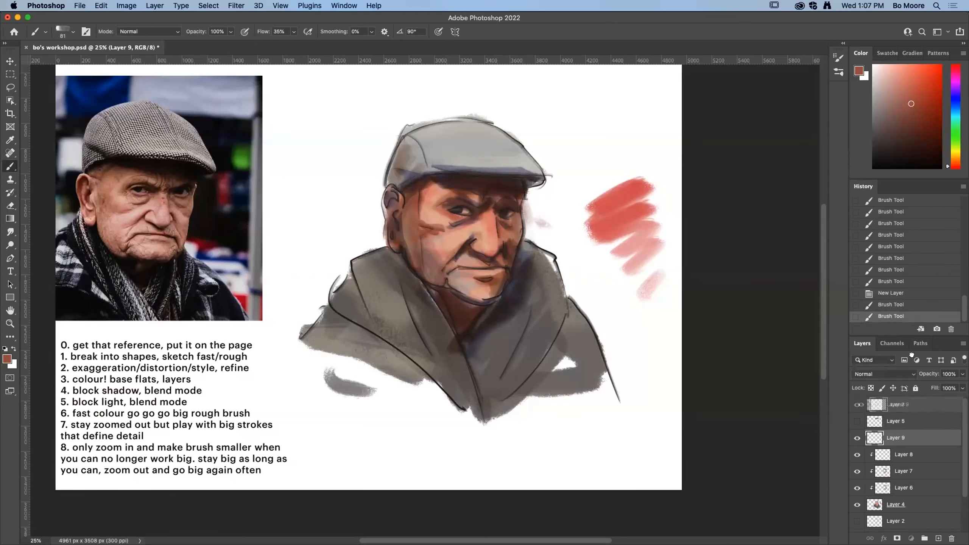
drag(908, 396, 906, 400)
click(854, 404)
click(854, 404)
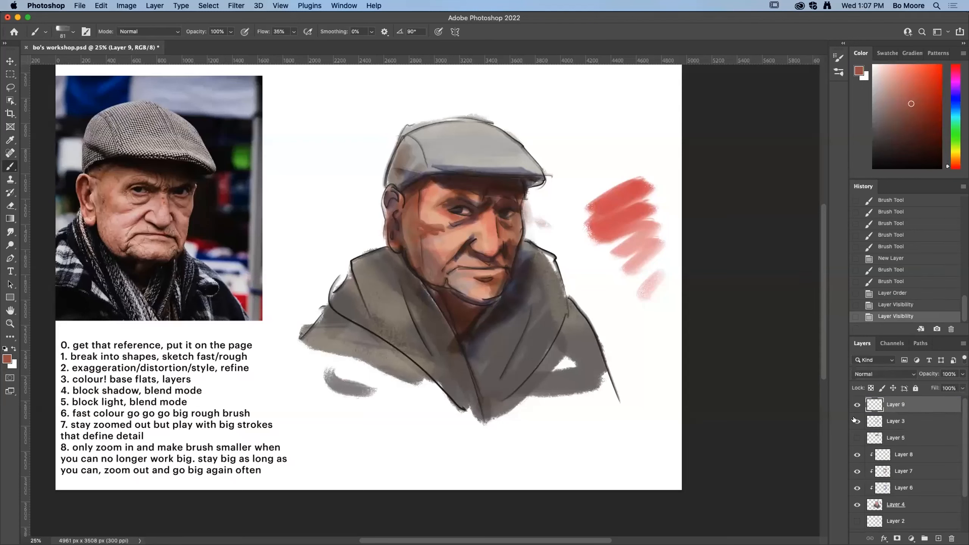
click(855, 420)
click(855, 421)
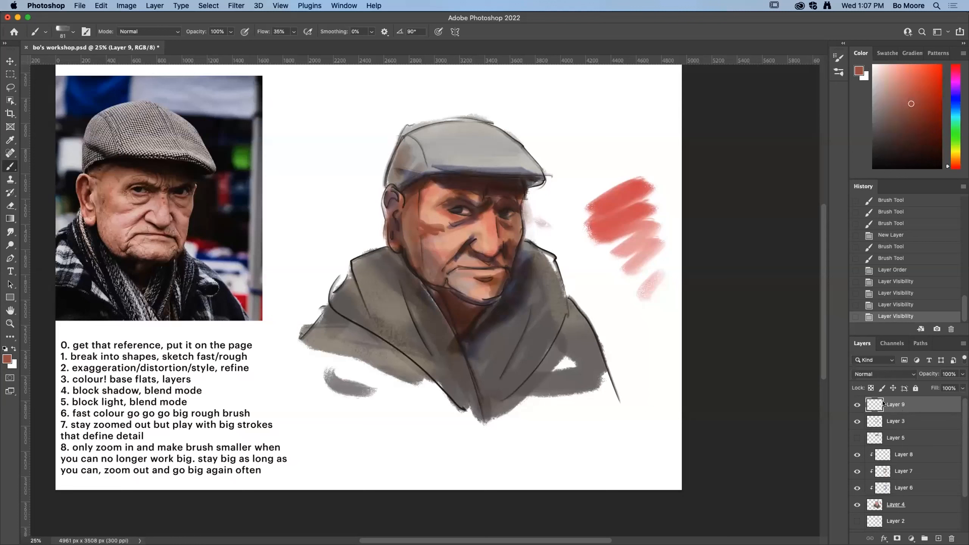
Paint sampled warm reddish-brown from the temple down the side of the cheek on Layer 9.
alt+click(421, 209)
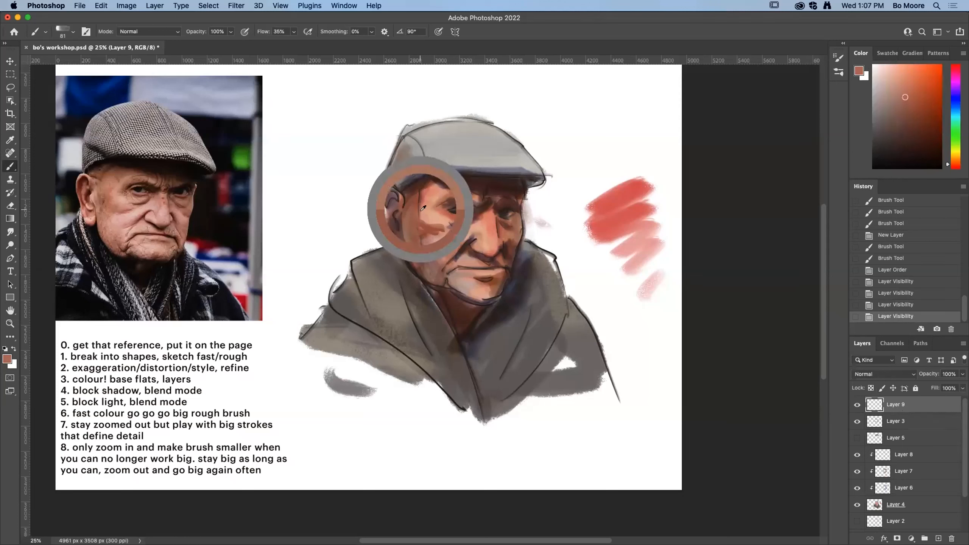
drag(421, 209, 429, 222)
mouse_move(426, 220)
mouse_down()
mouse_move(468, 223)
mouse_move(419, 256)
mouse_up()
Enlarge the brush to 172 px and shade the edge of the face in front of the ear with sampled dark brown.
click(72, 33)
alt+click(472, 219)
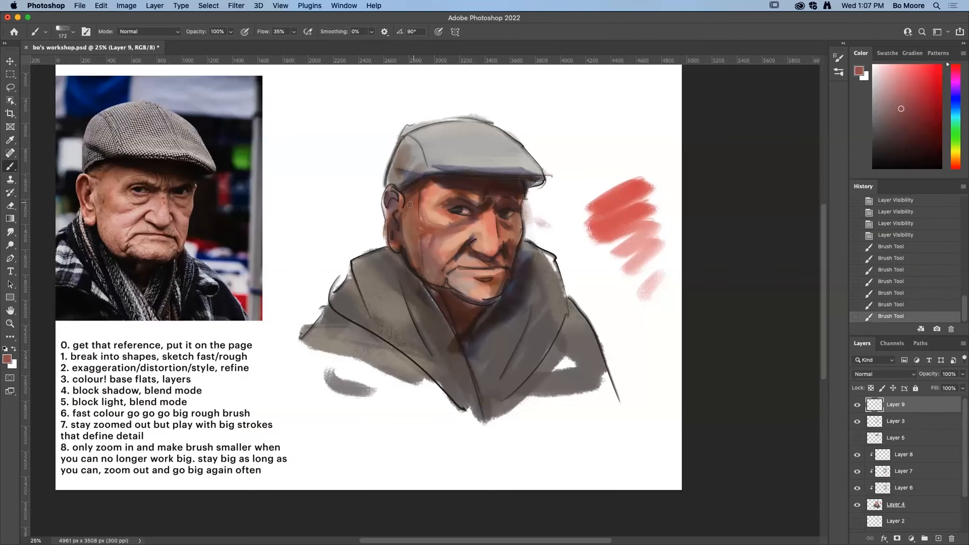
alt+click(418, 187)
drag(414, 190, 404, 265)
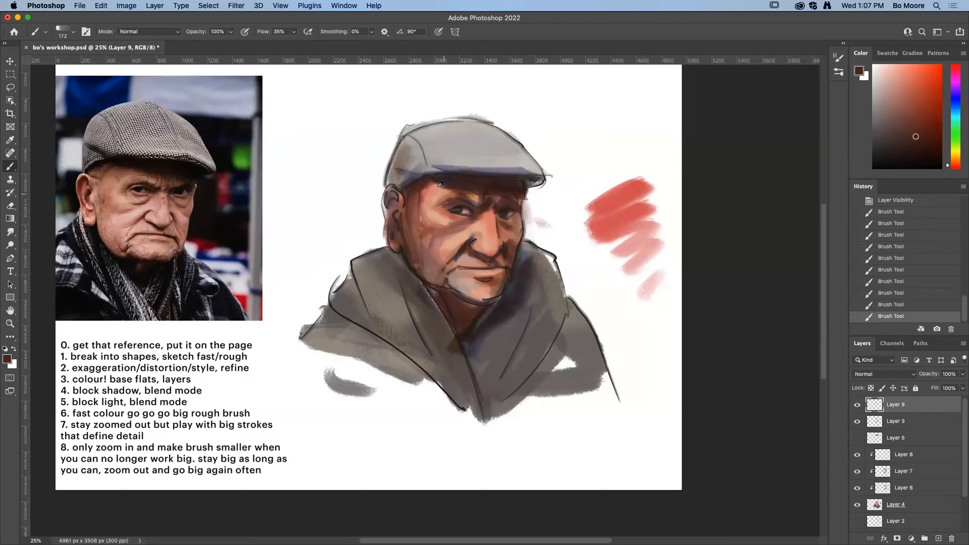
Cover the temple, side of the cheek and jaw with broad strokes of sampled mid reddish-brown.
alt+click(423, 208)
drag(422, 203, 408, 222)
mouse_move(422, 198)
mouse_down()
mouse_move(410, 216)
mouse_move(416, 201)
mouse_move(418, 254)
mouse_up()
alt+click(416, 216)
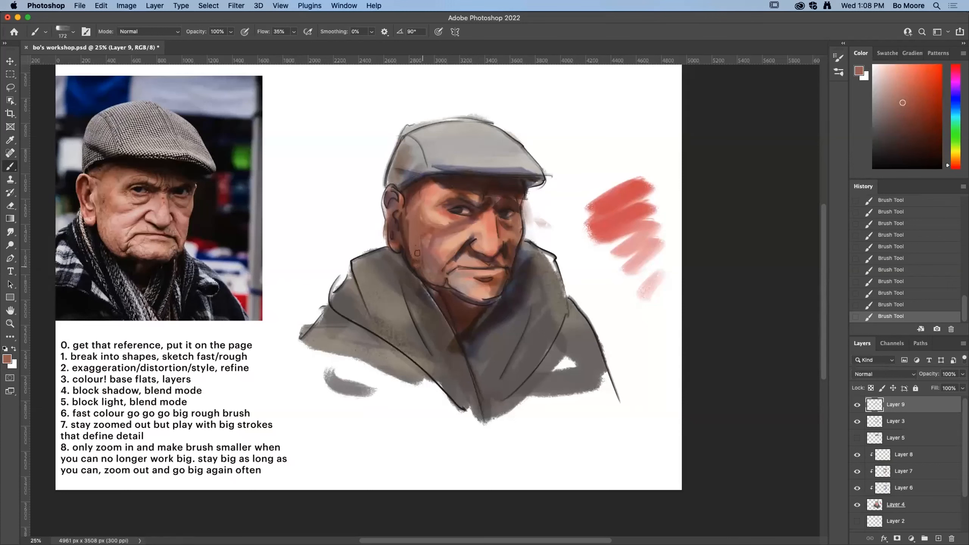
drag(408, 219, 422, 278)
drag(424, 244, 418, 273)
Lighten the cheekbone with sampled light peach, and paint the ear and far cheek in reddish-brown.
alt+click(433, 232)
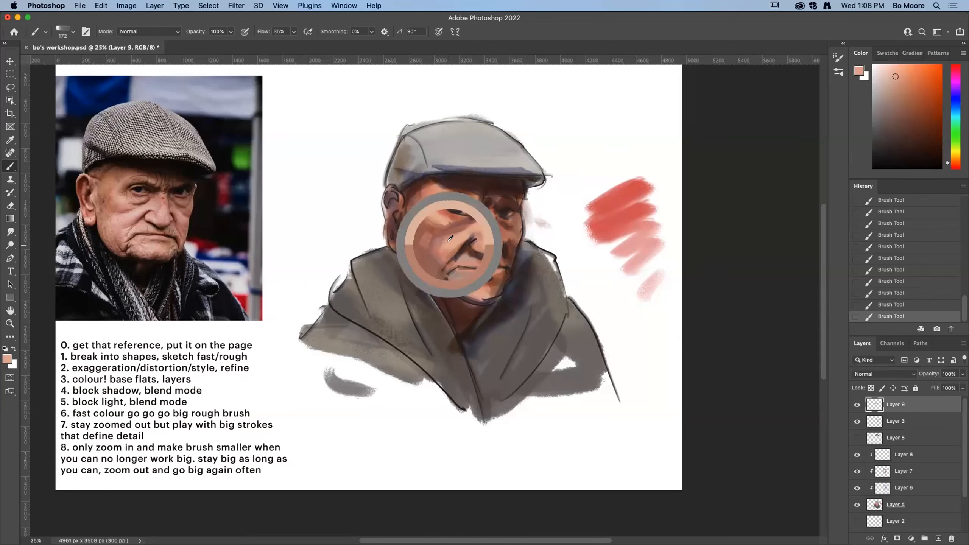
alt+click(489, 227)
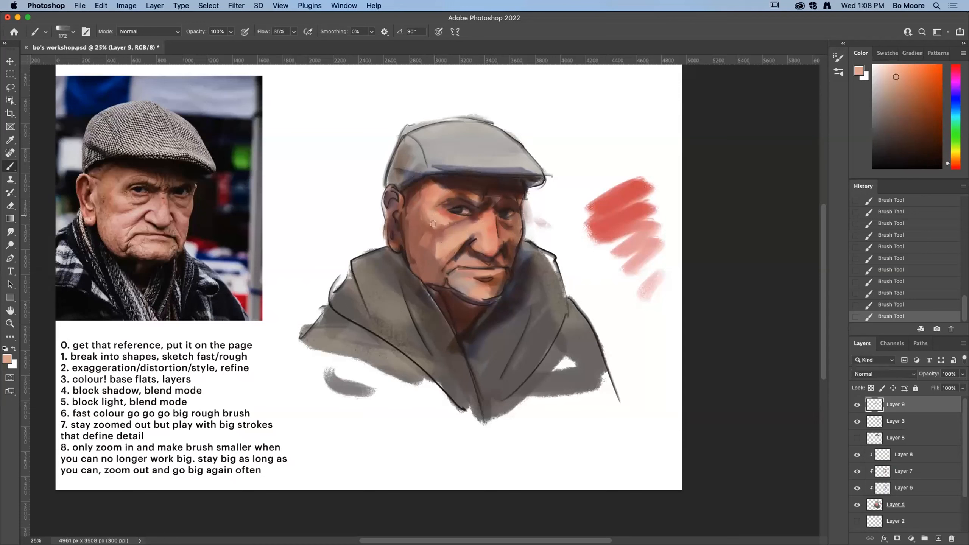
alt+click(421, 213)
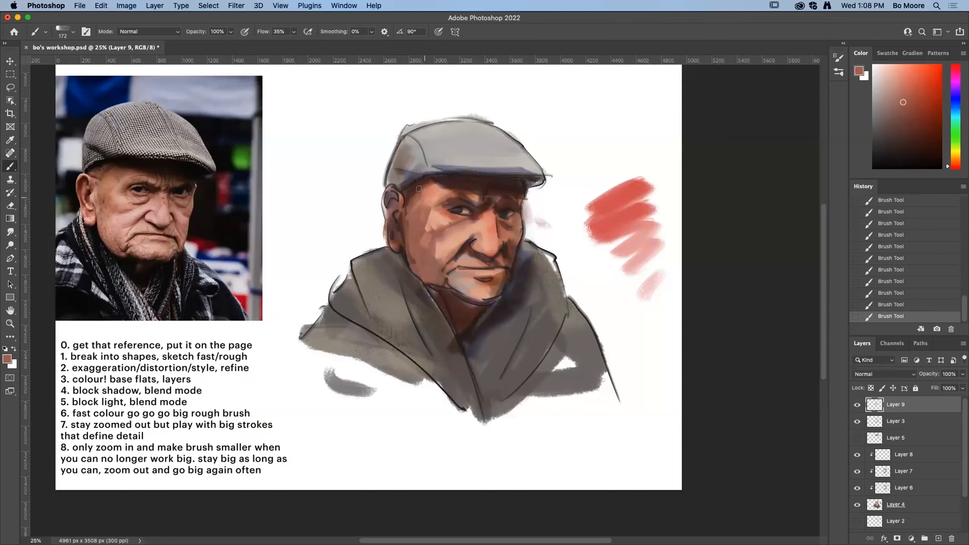
drag(387, 199, 392, 216)
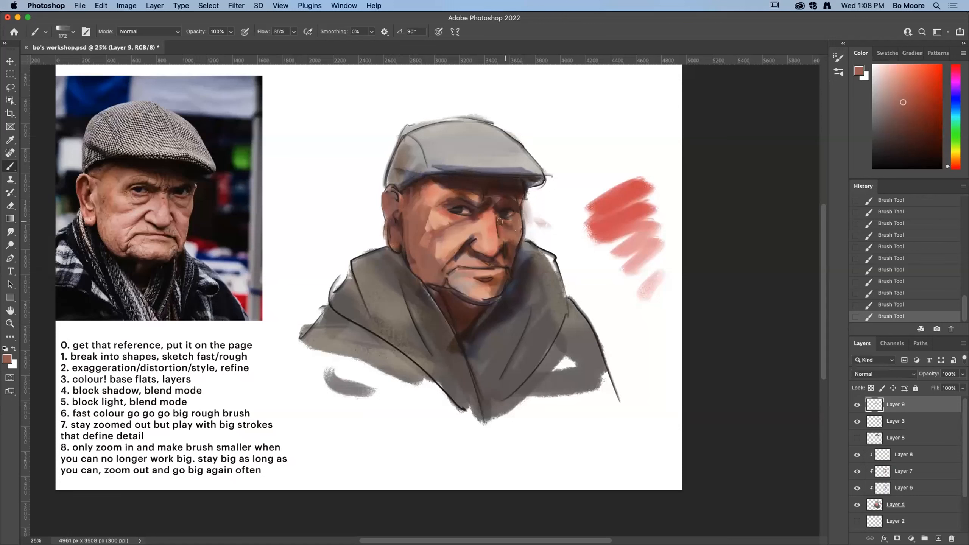
drag(523, 216, 511, 248)
Paint over the harsh shadows around the mouth, chin and nose fold with sampled dusty pink, muted brown and coral.
alt+click(463, 256)
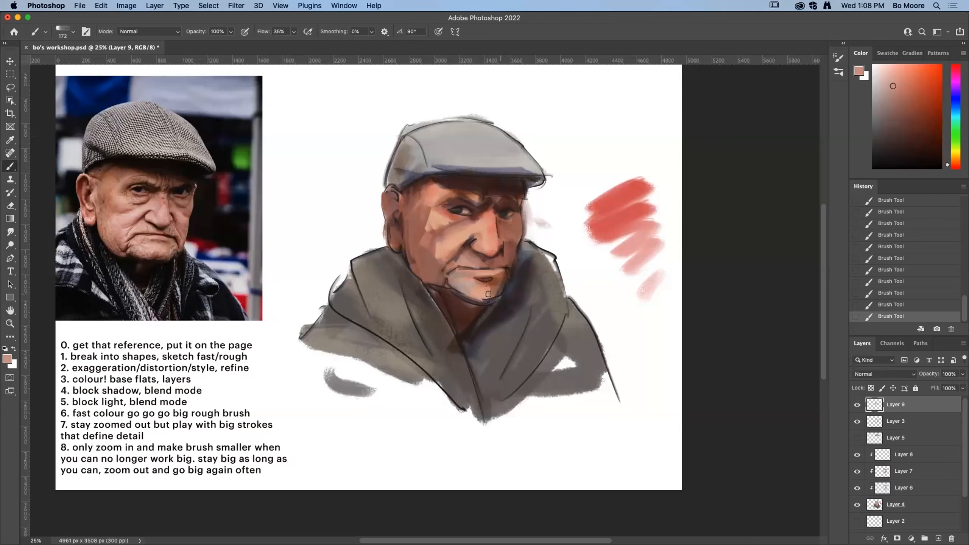
alt+click(467, 282)
alt+click(452, 256)
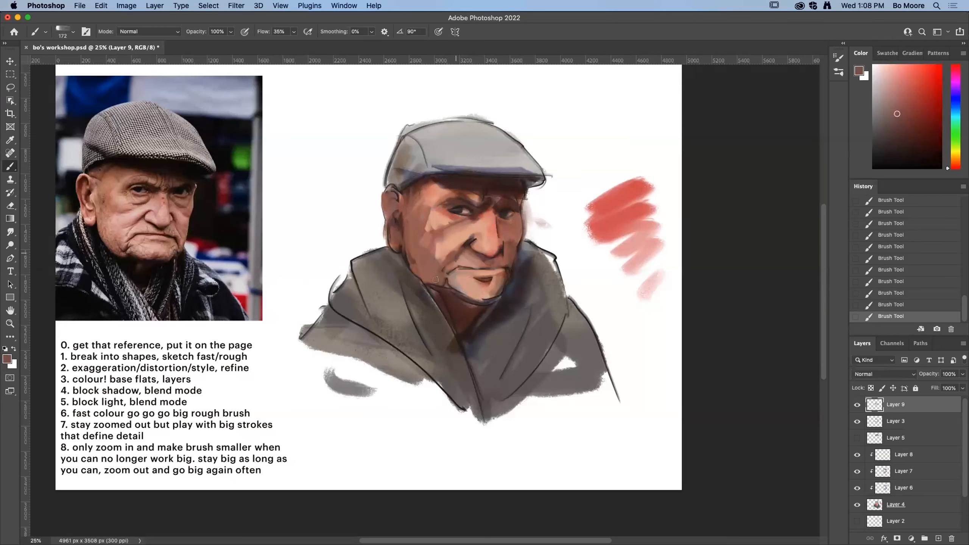
alt+click(457, 247)
alt+click(456, 233)
mouse_move(473, 244)
mouse_down()
mouse_move(472, 215)
mouse_move(458, 235)
mouse_up()
alt+click(450, 227)
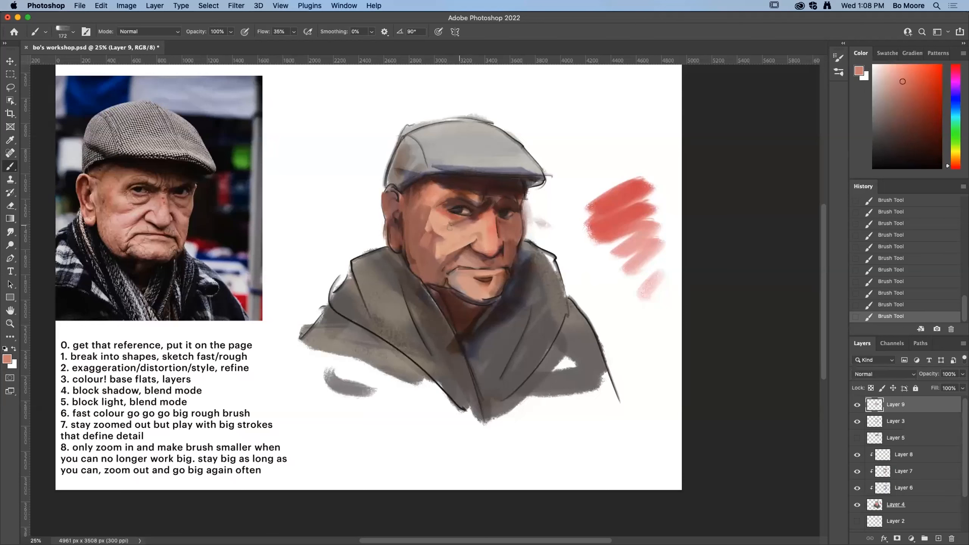
Rework the nose and its bridge with light peach, coral pink and brown sampled from the face.
alt+click(482, 221)
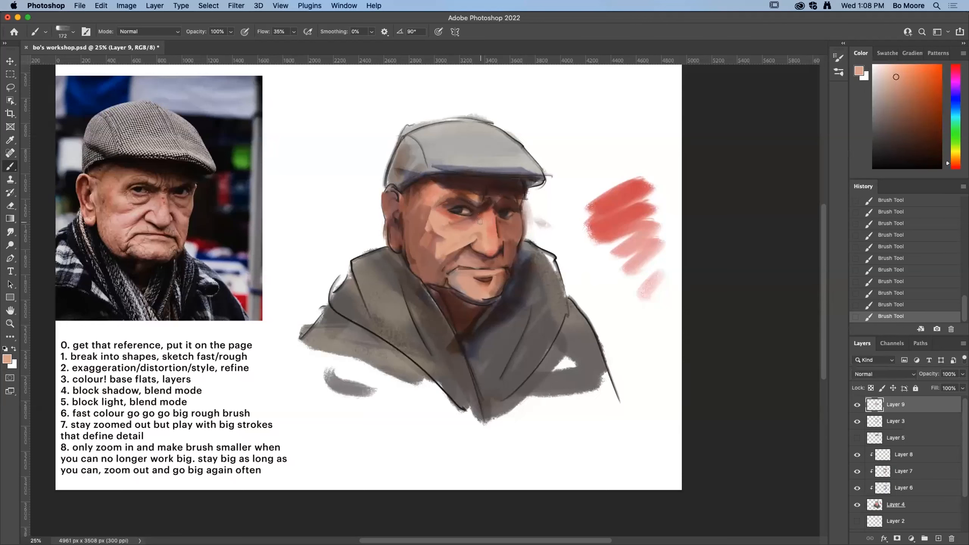
alt+click(509, 226)
alt+click(492, 245)
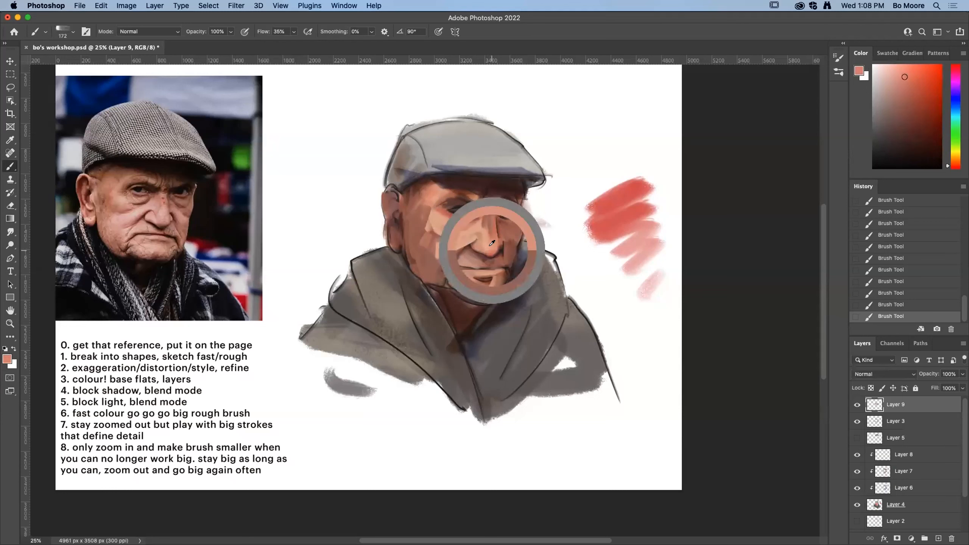
alt+click(483, 223)
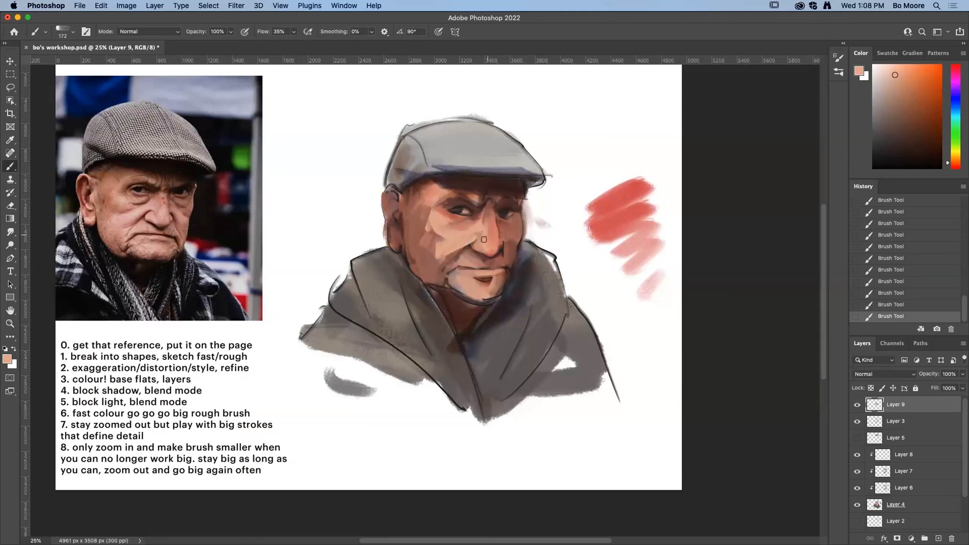
alt+click(492, 190)
alt+click(488, 216)
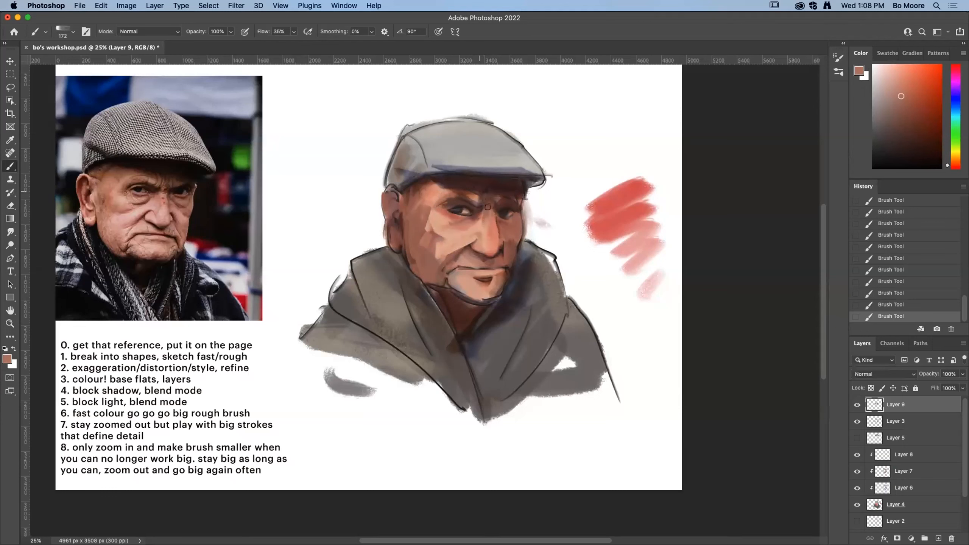
Deepen the shadow under the cap brim and over the brows with sampled dark brown, adding reddish skin tones between them.
alt+click(507, 176)
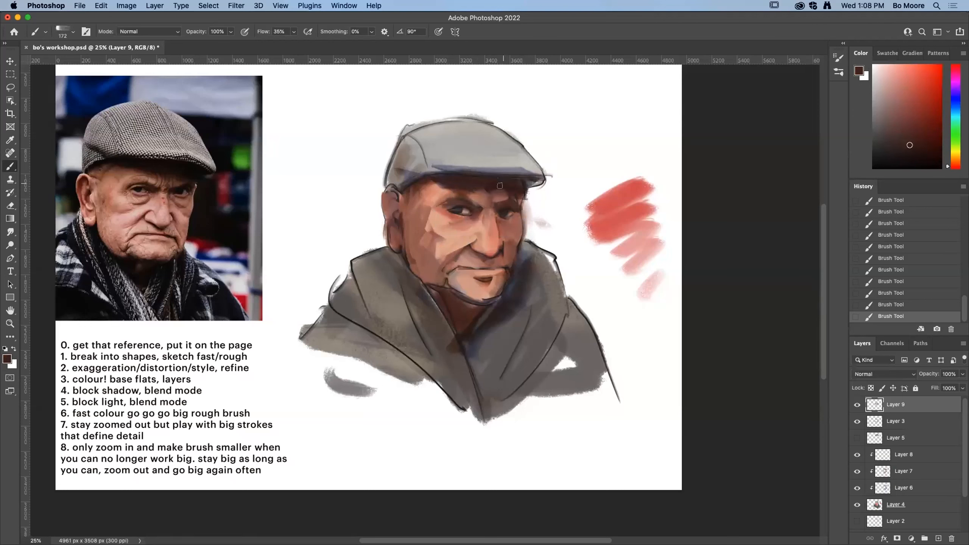
alt+click(515, 224)
alt+click(508, 189)
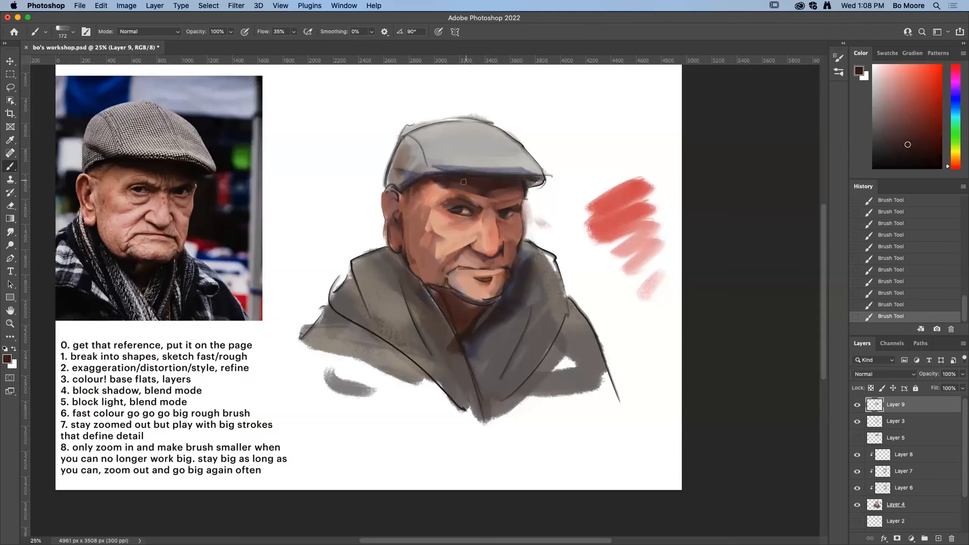
alt+click(426, 188)
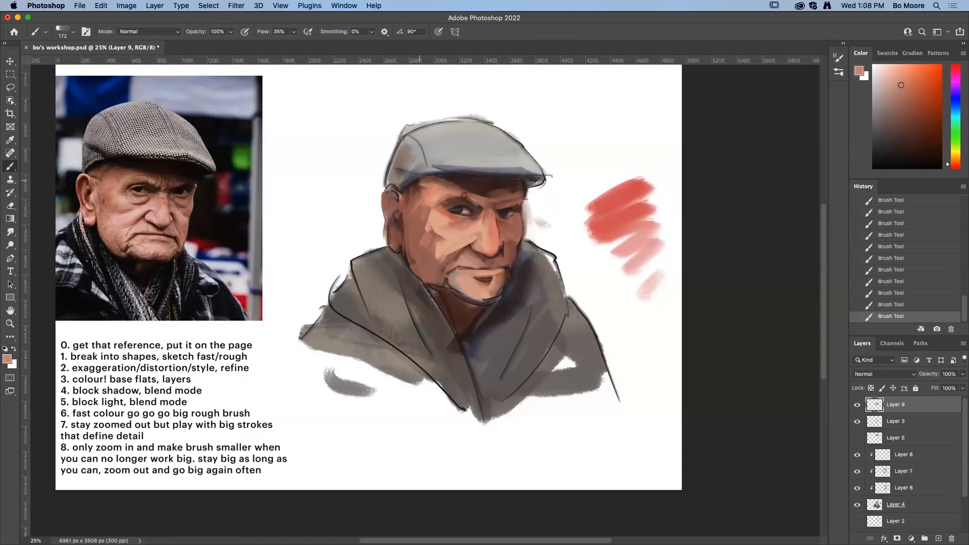
alt+click(496, 176)
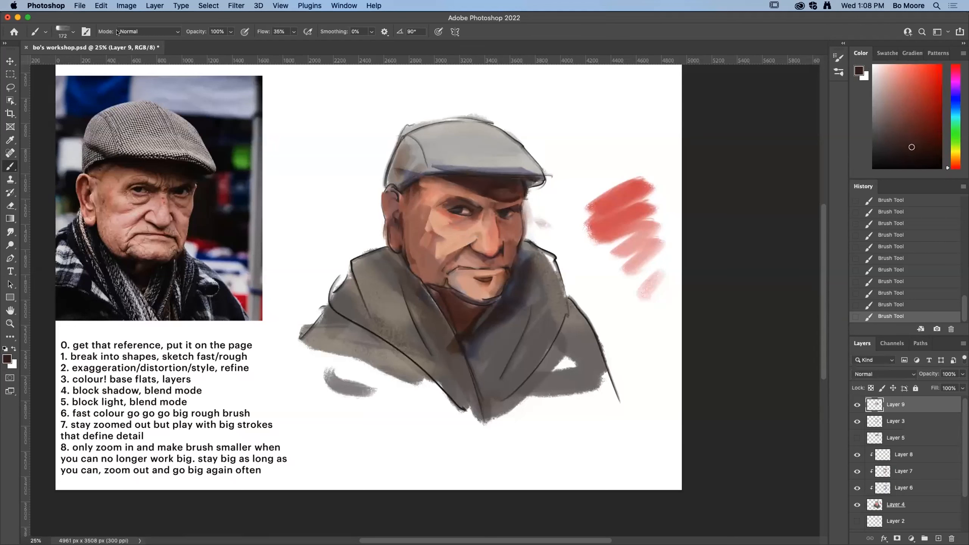
alt+click(519, 198)
mouse_move(524, 197)
mouse_down()
mouse_move(493, 201)
mouse_move(508, 195)
mouse_move(510, 206)
mouse_move(493, 209)
mouse_move(523, 202)
mouse_up()
alt+click(485, 189)
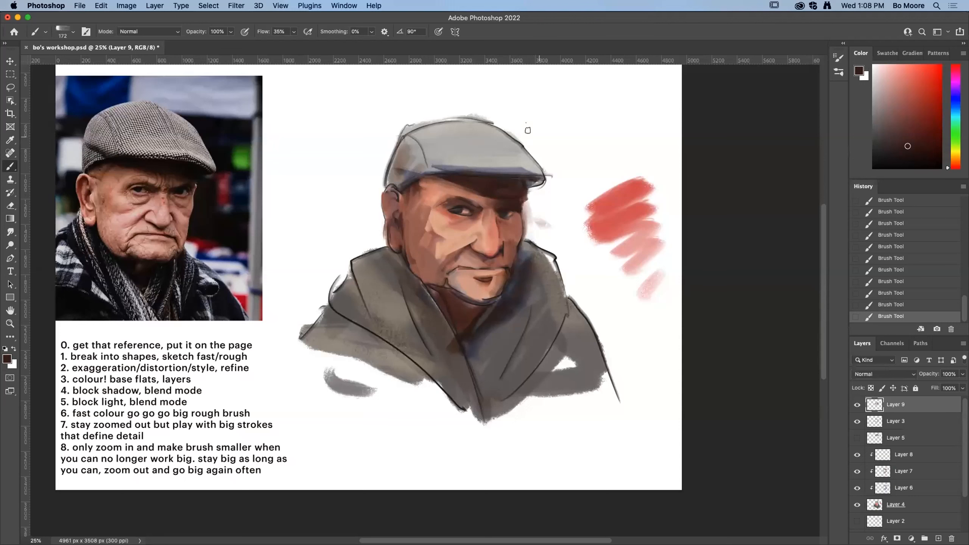
Strengthen the dark shape around the larger eye, and model the bag beneath it with coral red and light peach.
mouse_move(442, 203)
mouse_down()
mouse_move(482, 210)
mouse_move(451, 211)
mouse_move(447, 226)
mouse_move(474, 220)
mouse_move(466, 235)
mouse_move(451, 226)
mouse_move(473, 220)
mouse_up()
alt+click(467, 222)
alt+click(442, 214)
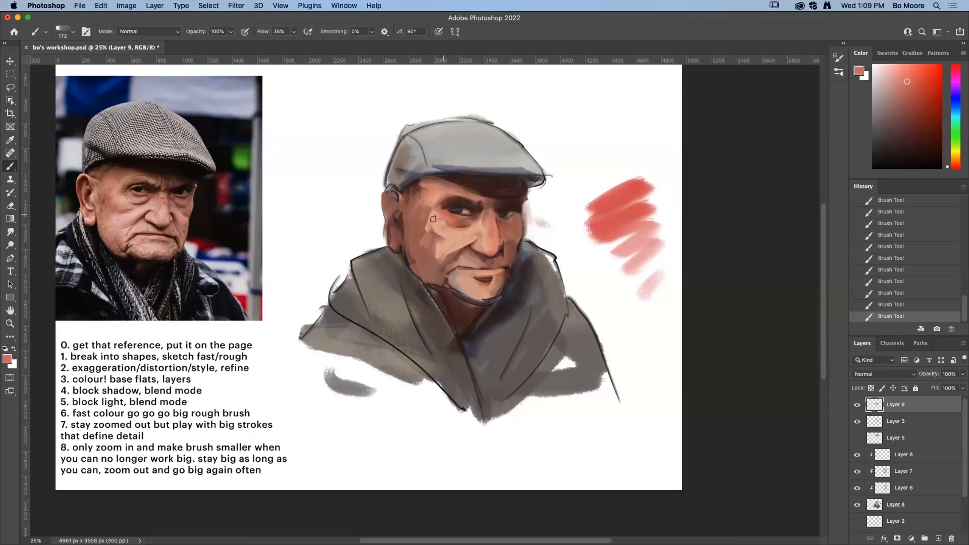
alt+click(436, 226)
drag(442, 214, 459, 224)
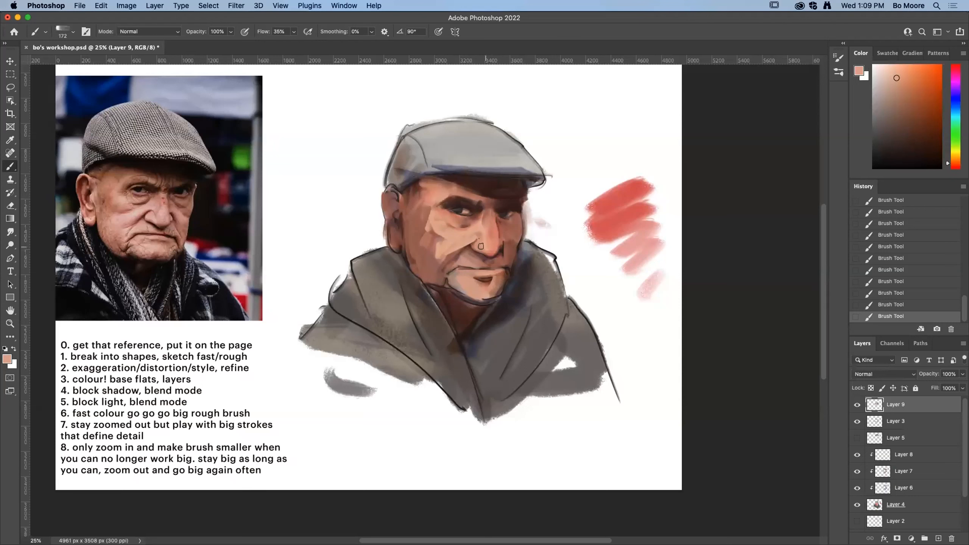
Warm the nose tip with sampled coral red and add light peach along the side of the nose.
mouse_move(491, 247)
mouse_down()
mouse_move(482, 204)
mouse_move(498, 228)
mouse_move(490, 199)
mouse_move(492, 251)
mouse_up()
alt+click(492, 197)
alt+click(497, 244)
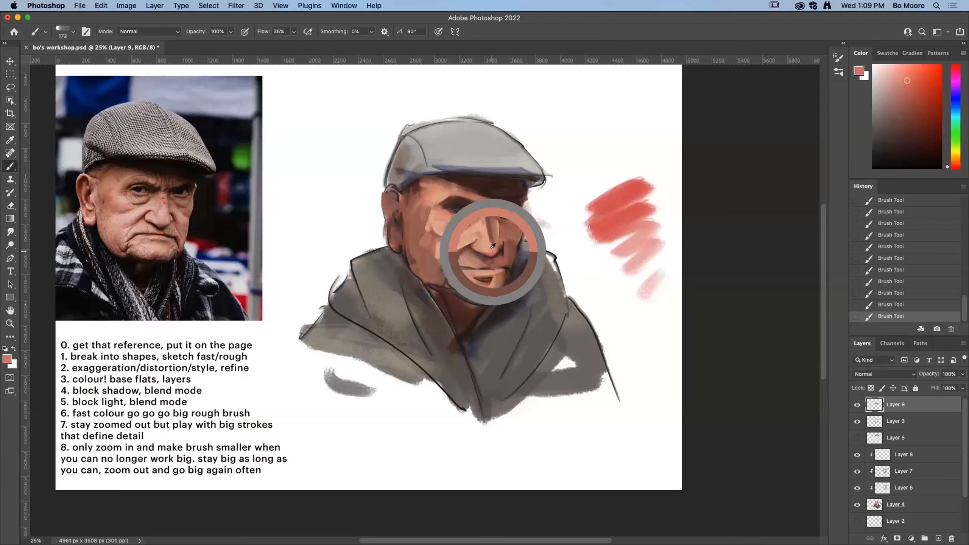
alt+click(489, 241)
alt+click(484, 223)
mouse_move(485, 225)
mouse_down()
mouse_move(483, 250)
mouse_move(484, 218)
mouse_up()
Reduce the brush to 87 px and define the nose's bridge, shadow side and tip with sampled browns.
click(74, 32)
drag(88, 60, 83, 62)
alt+click(484, 200)
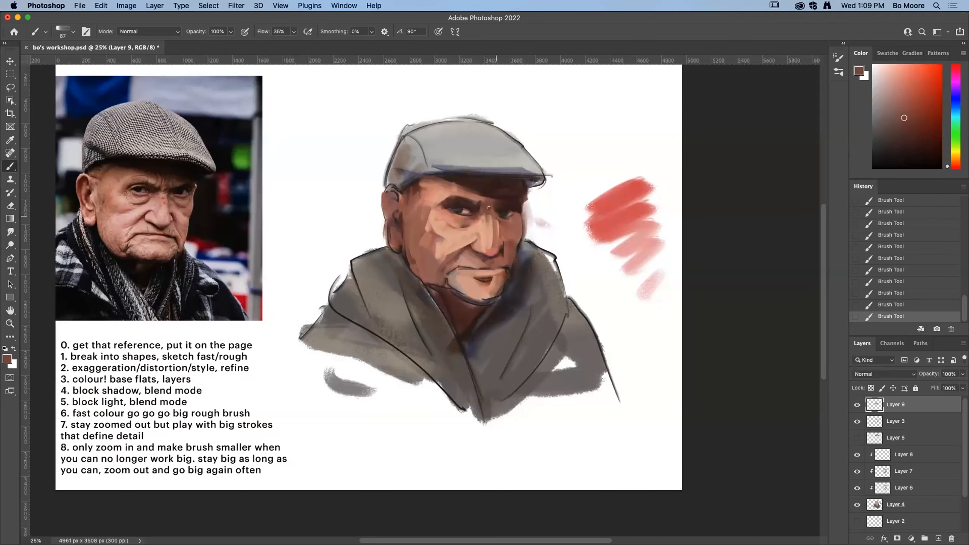
drag(482, 214, 498, 241)
alt+click(498, 201)
drag(494, 216, 500, 249)
alt+click(503, 221)
alt+click(501, 216)
drag(498, 240, 494, 256)
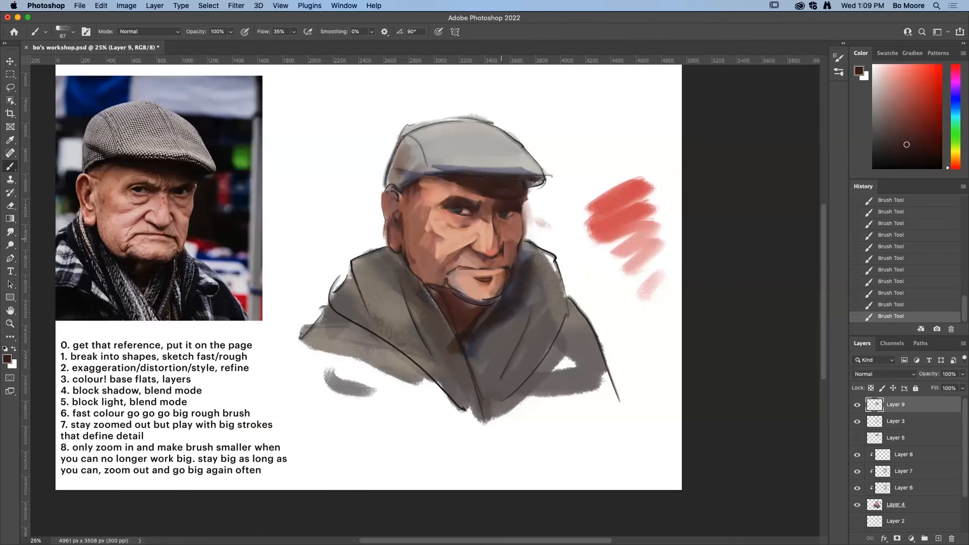
Refine the shadow side of the nose, the far eye area and the under-eye fold with sampled pinks and browns.
alt+click(496, 243)
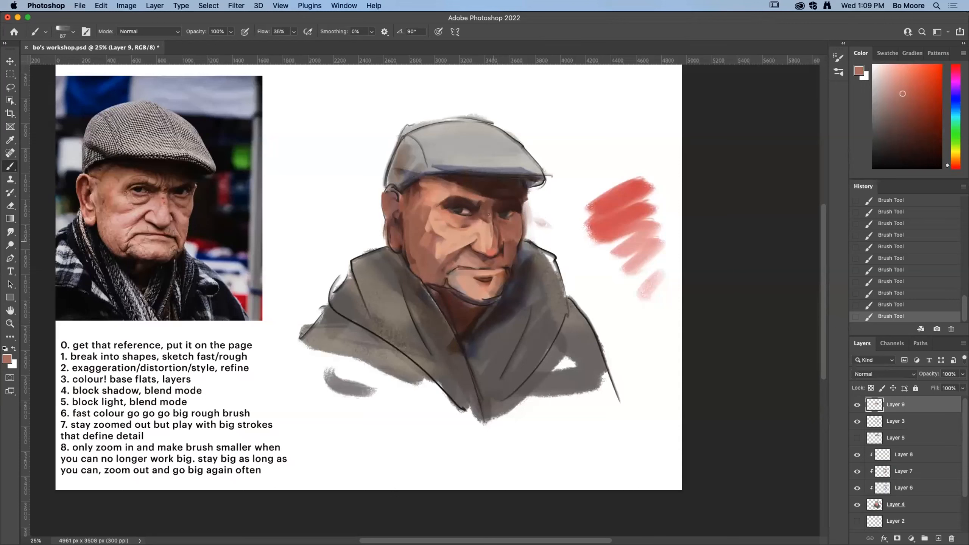
alt+click(496, 223)
alt+click(505, 223)
alt+click(498, 206)
alt+click(507, 232)
alt+click(465, 222)
alt+click(464, 222)
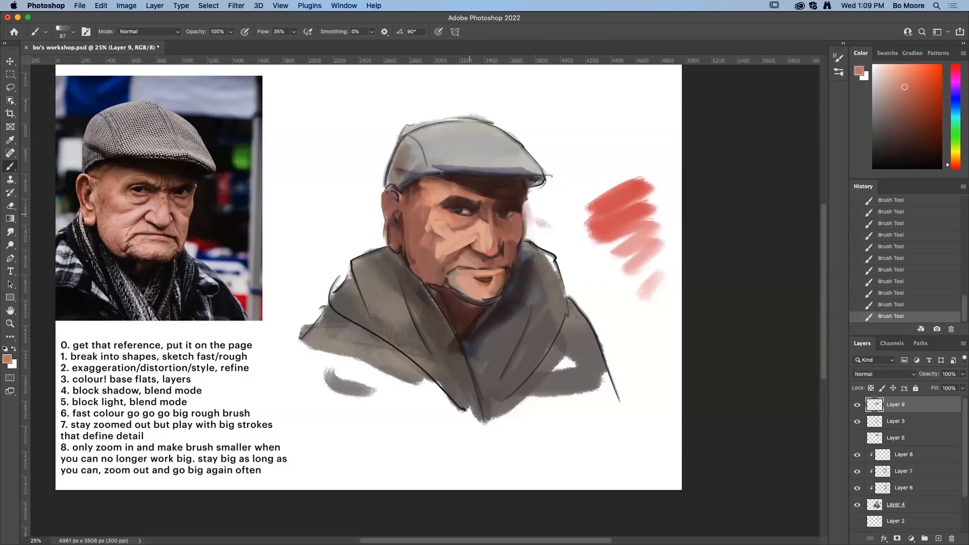
Blend the temple and side of the forehead below the cap with skin tones sampled nearby.
alt+click(418, 193)
alt+click(408, 193)
mouse_move(100, 205)
mouse_down()
mouse_move(98, 214)
mouse_move(108, 194)
mouse_move(95, 190)
mouse_up()
alt+click(428, 183)
drag(418, 193, 423, 217)
Set the brush to 140 px and paint sampled warm pinkish-brown down the side of the cheek toward the jaw.
click(73, 33)
drag(91, 64, 95, 63)
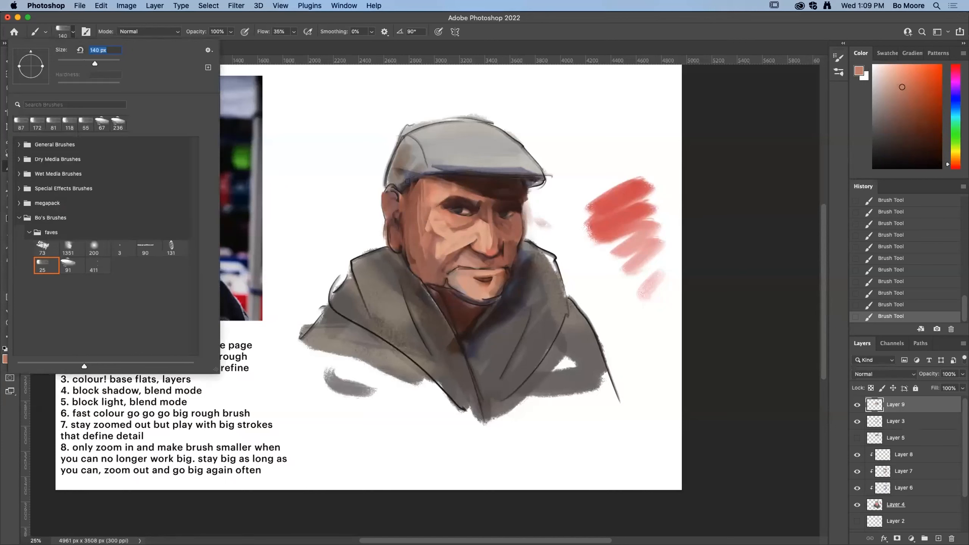
alt+click(422, 220)
drag(418, 224, 431, 261)
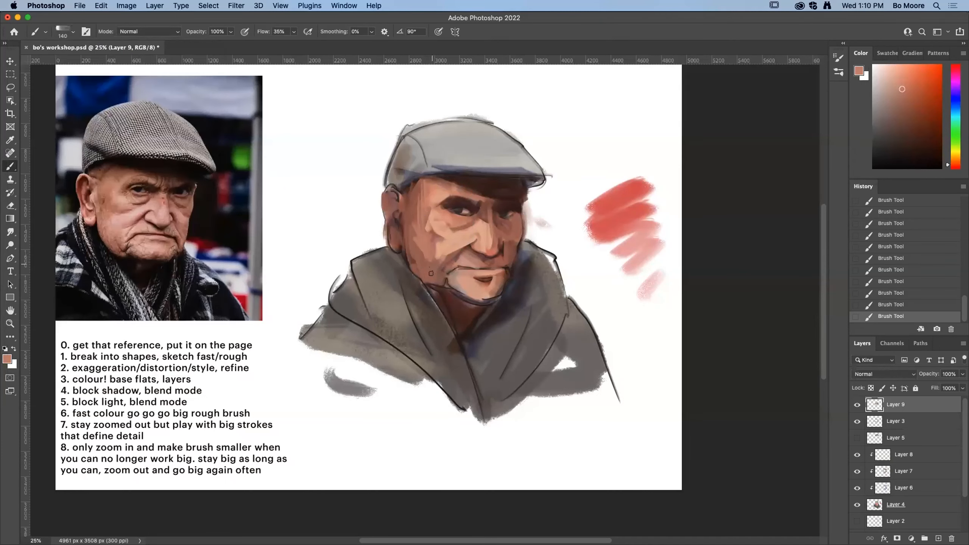
Blend the temple and the side of the cheek in front of the ear with skin tones sampled nearby.
alt+click(440, 243)
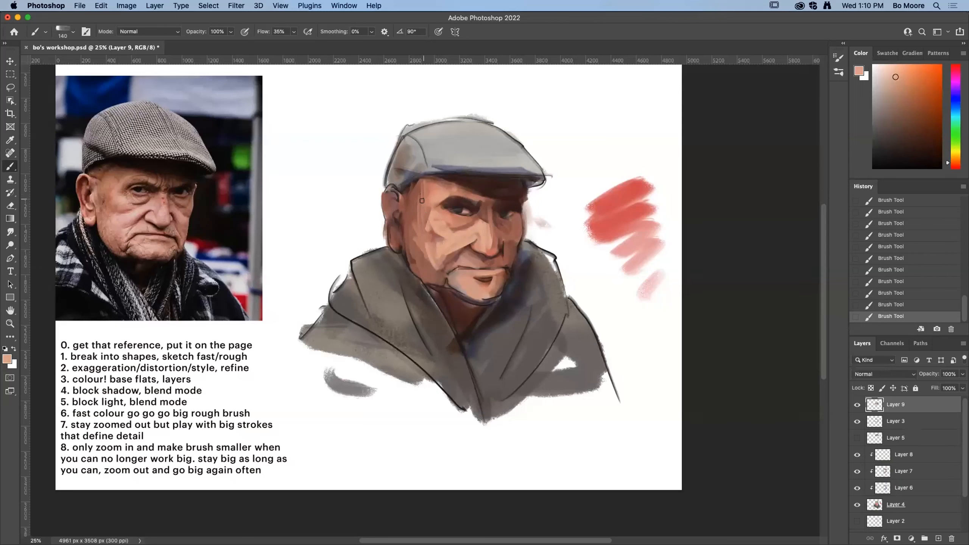
alt+click(460, 280)
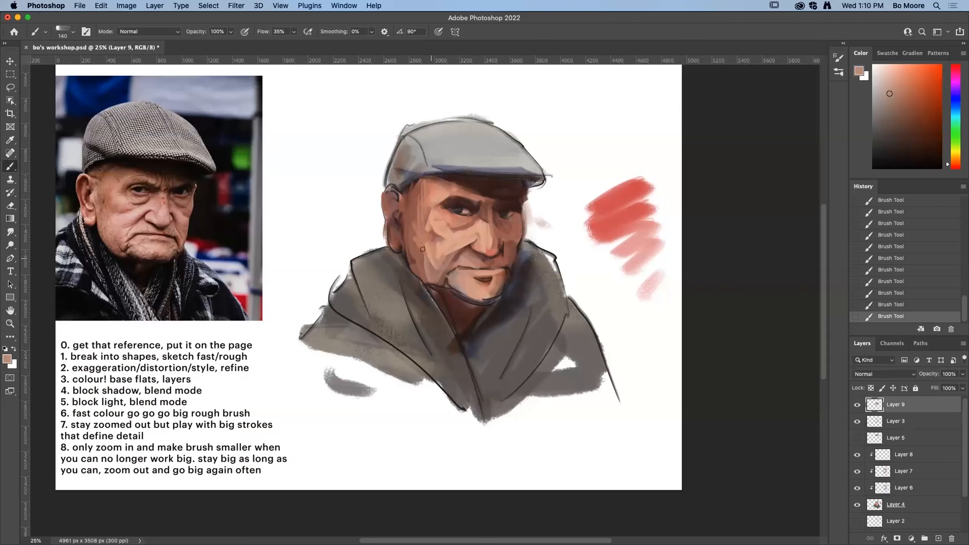
drag(415, 234, 423, 221)
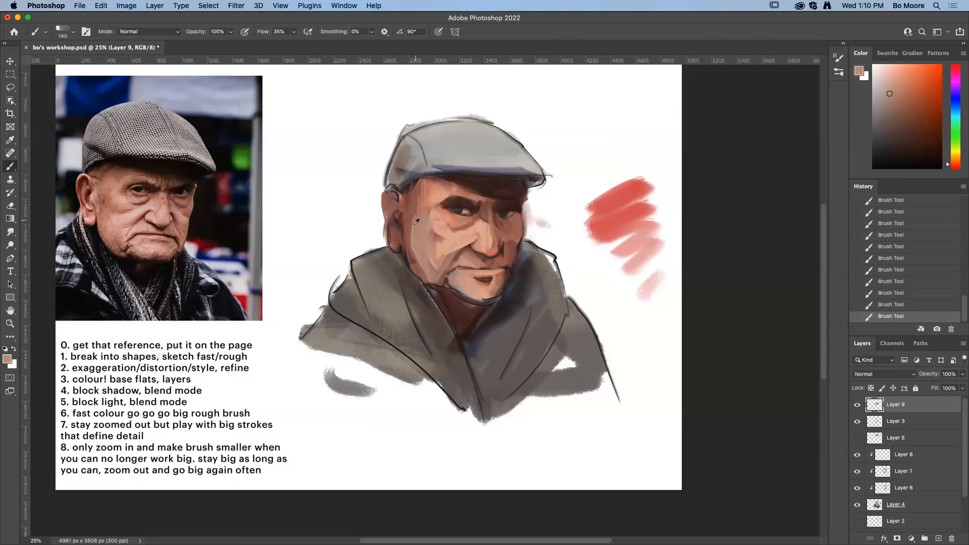
alt+click(419, 209)
alt+click(424, 237)
alt+click(422, 184)
alt+click(413, 210)
alt+click(423, 207)
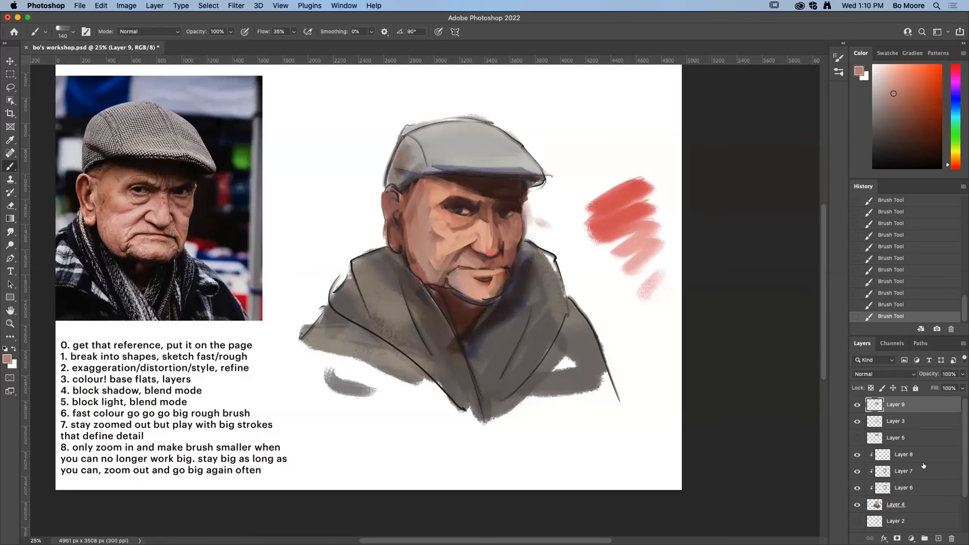
Add a new layer above Layer 9, reduce the brush to 87 px and choose a pale blue.
mouse_move(937, 544)
click(938, 539)
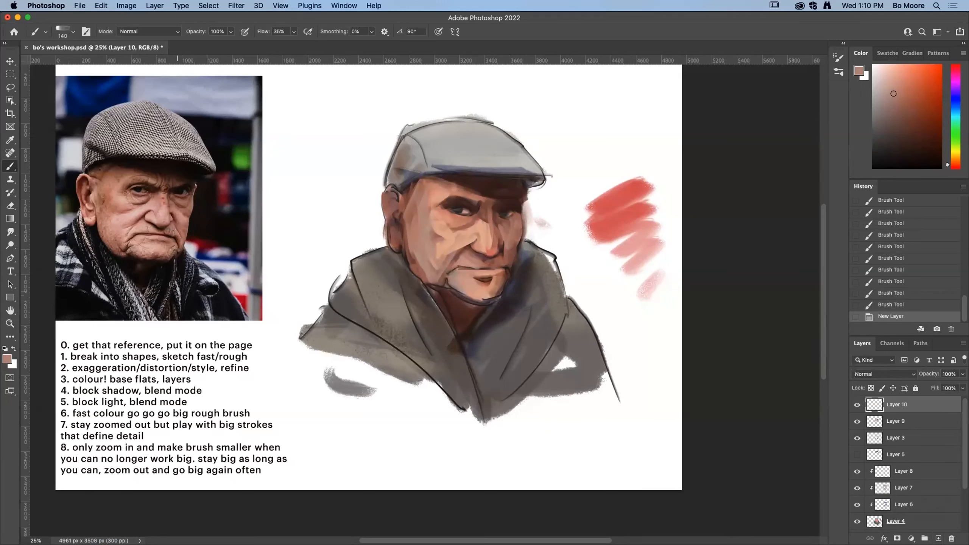
click(73, 33)
drag(86, 60, 84, 61)
drag(956, 118, 954, 109)
click(895, 69)
click(883, 67)
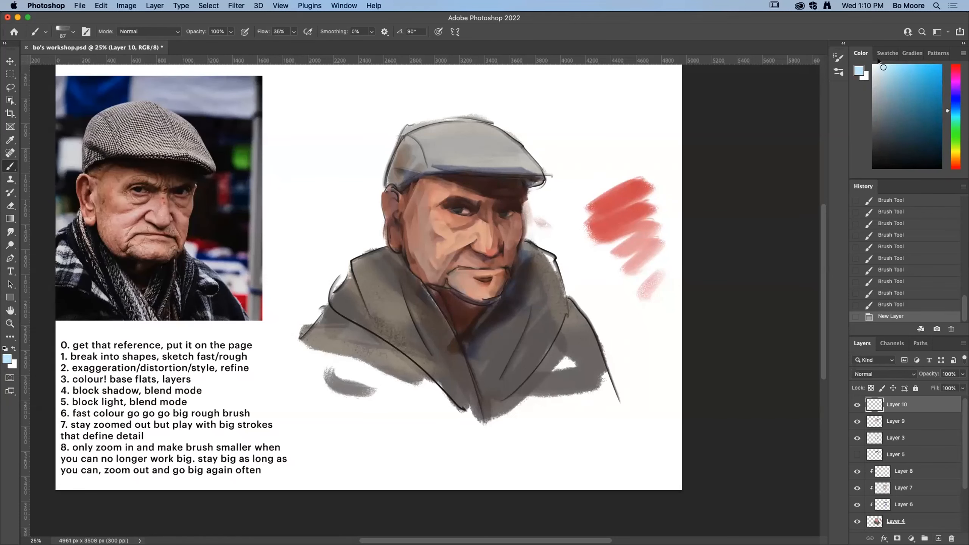
Set the brush to 130 px and paint pale blue highlights on the nose, chin, upper cheek and cap brim.
click(73, 31)
click(93, 63)
mouse_move(478, 229)
mouse_down()
mouse_move(462, 242)
mouse_move(473, 231)
mouse_move(486, 244)
mouse_up()
mouse_move(483, 224)
mouse_down()
mouse_move(487, 247)
mouse_move(477, 236)
mouse_up()
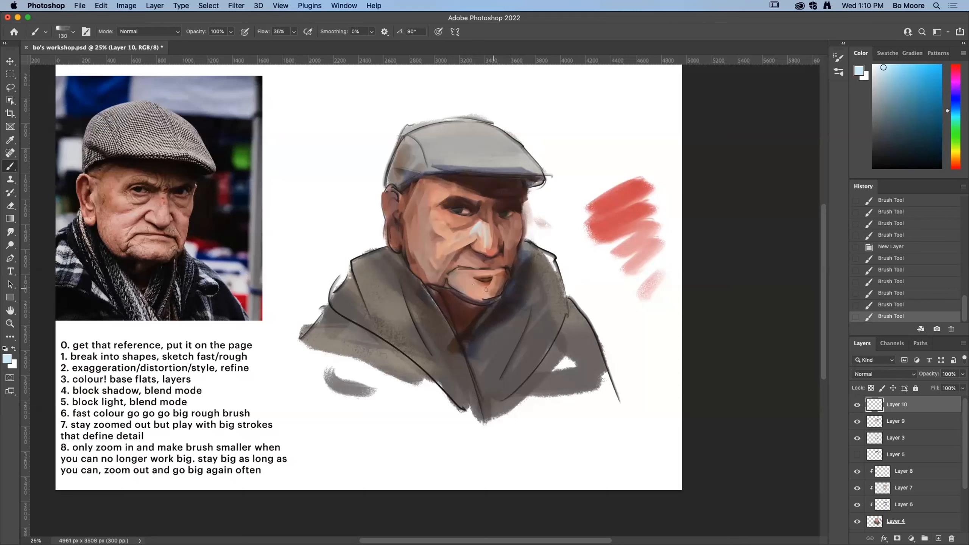
drag(474, 290, 480, 291)
drag(432, 216, 448, 229)
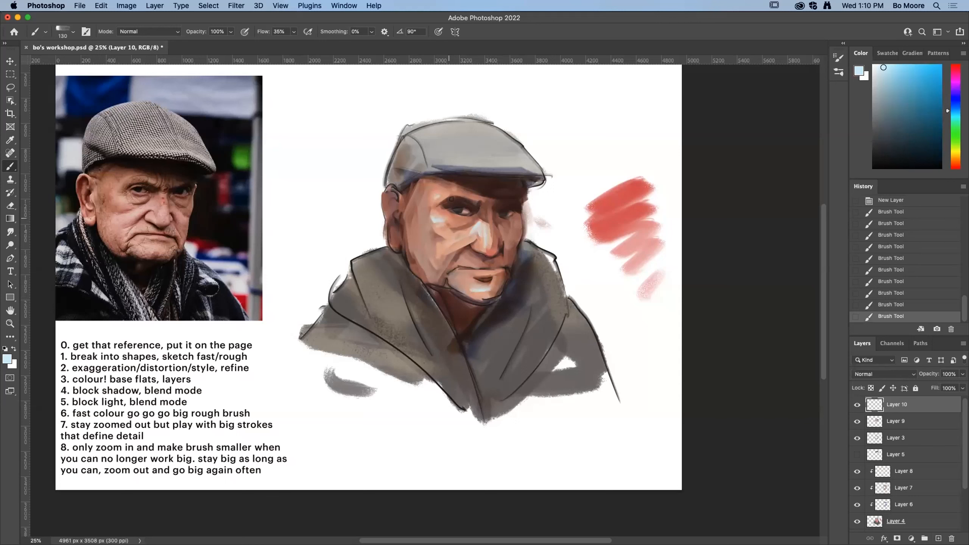
drag(433, 163, 518, 165)
Reduce the brush to 81 px and soften the nose highlight with sampled peach and reddish skin tones.
alt+click(465, 230)
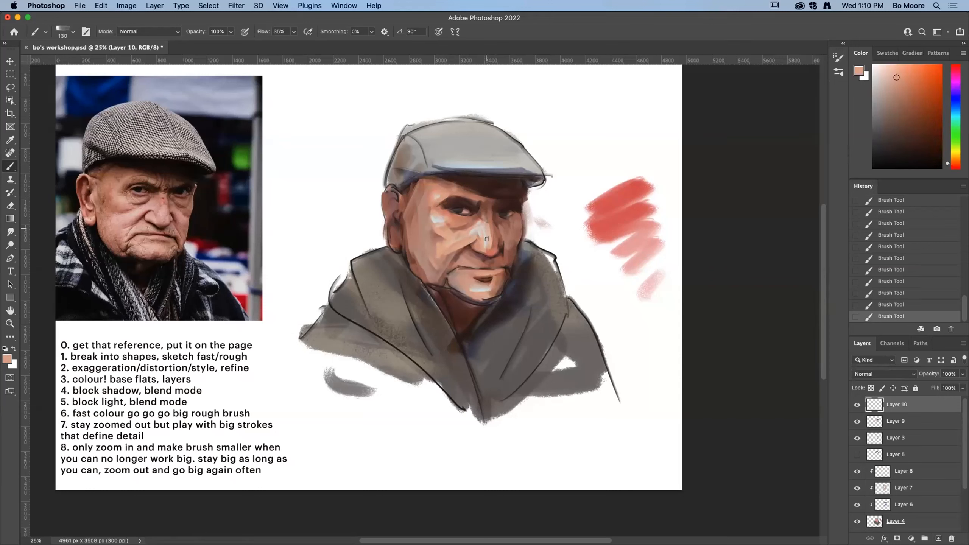
alt+click(481, 226)
click(73, 32)
drag(83, 61, 79, 61)
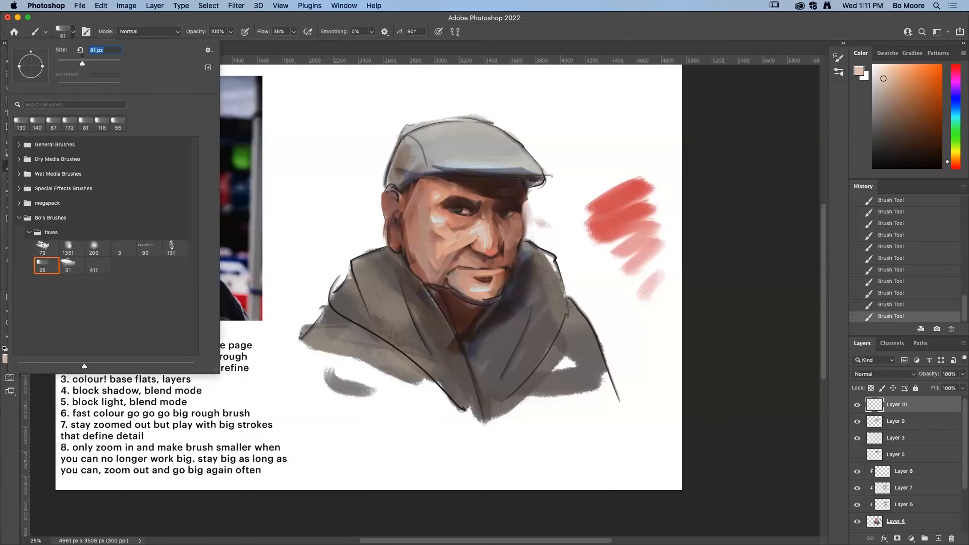
click(483, 234)
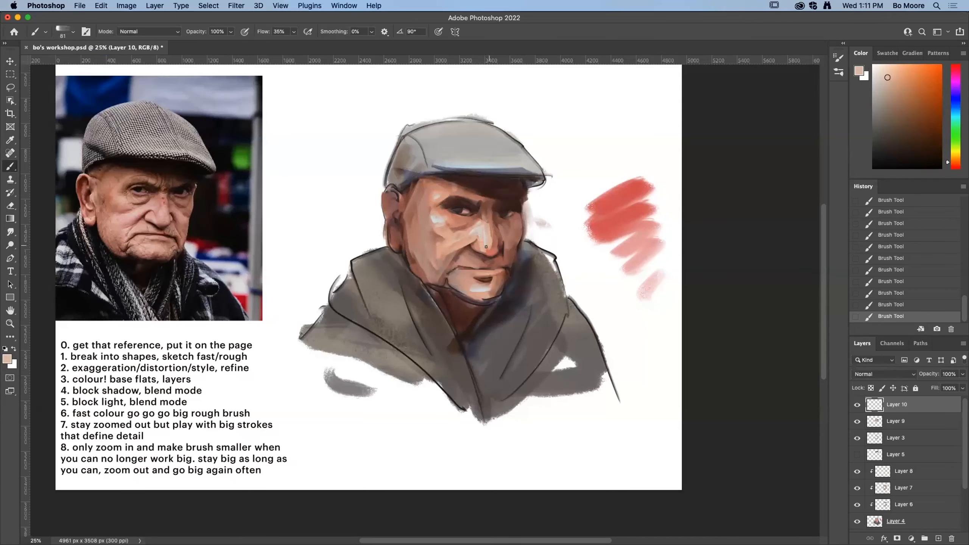
alt+click(489, 247)
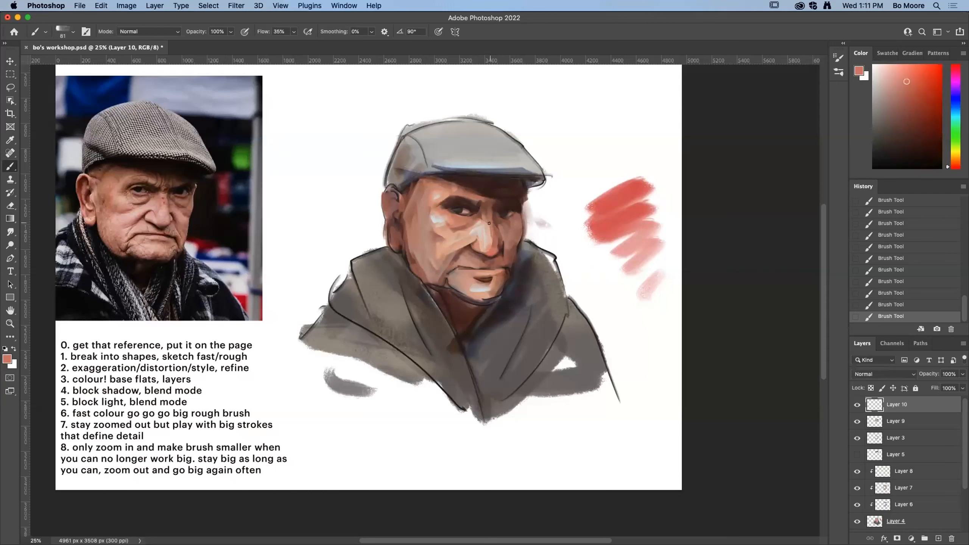
alt+click(490, 250)
Define the nostril wing and the crease beside the lit side of the nose with sampled tones.
alt+click(469, 250)
drag(475, 236, 467, 247)
alt+click(478, 238)
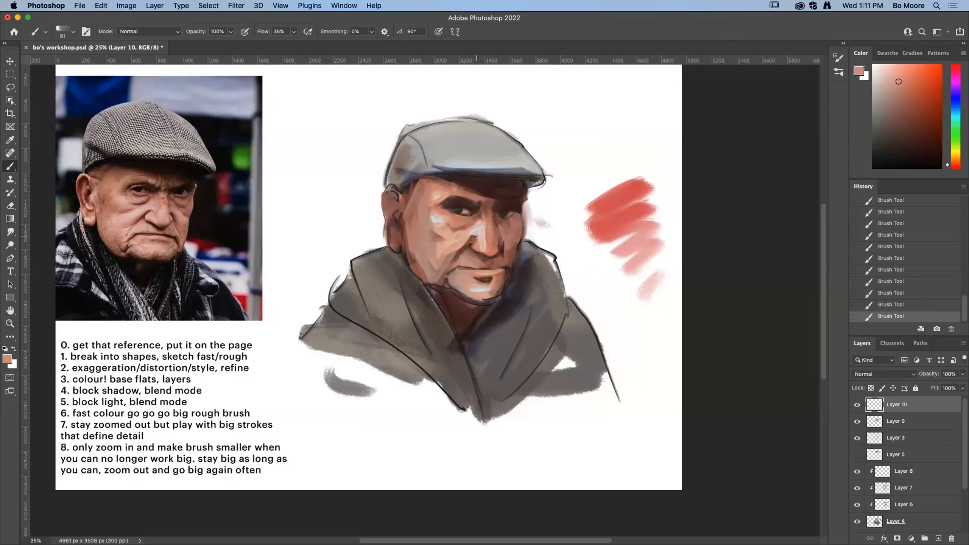
alt+click(465, 248)
alt+click(465, 249)
Refine the shadow side of the nose and the far cheek with sampled browns and muted pinks.
alt+click(507, 242)
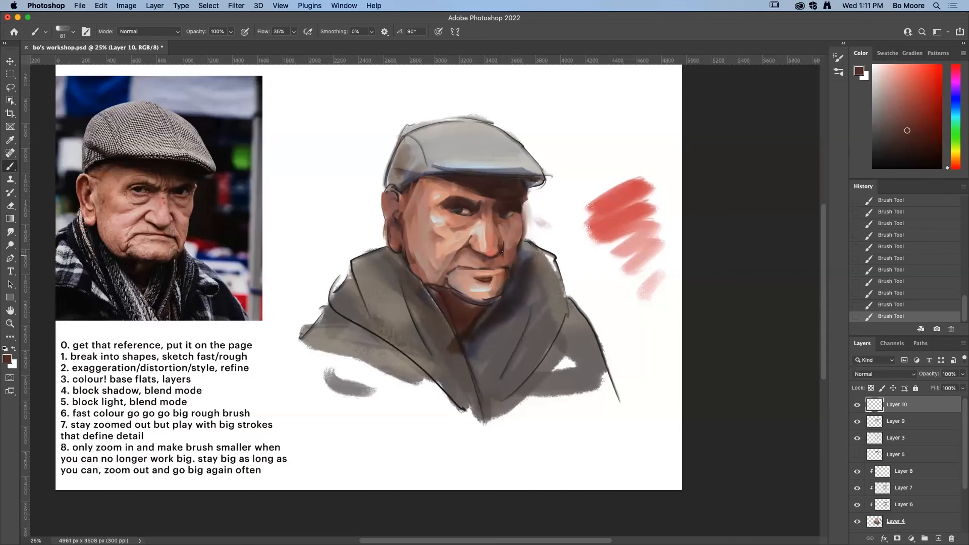
alt+click(506, 237)
alt+click(509, 259)
alt+click(502, 246)
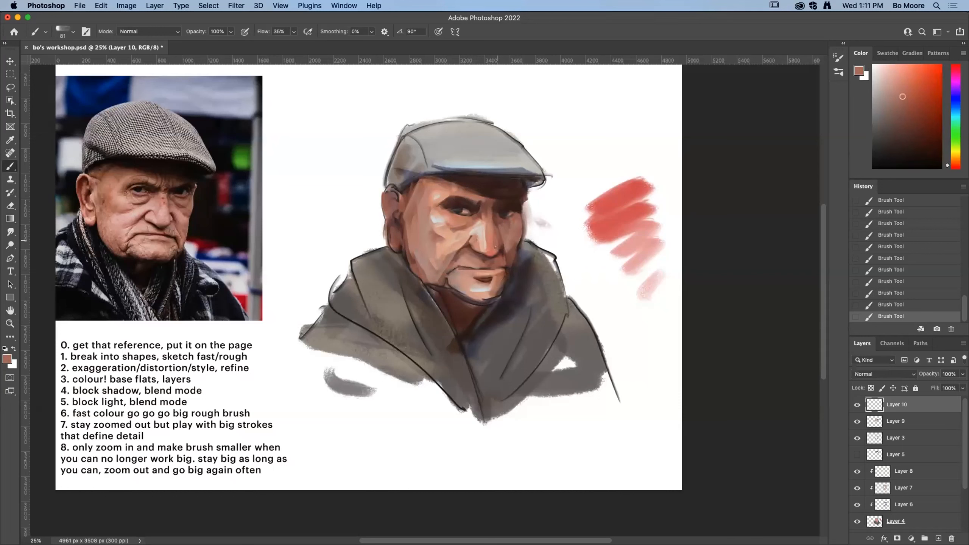
alt+click(502, 248)
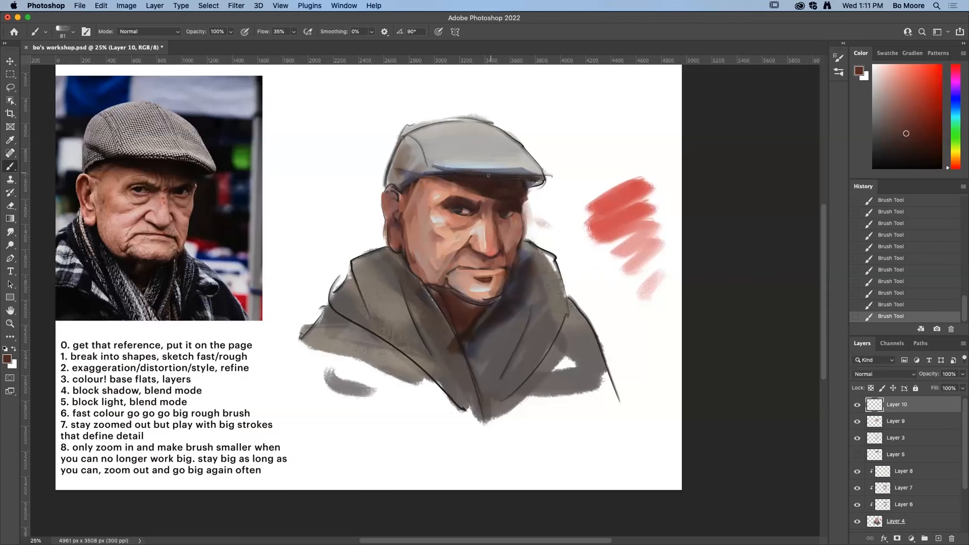
alt+click(503, 213)
alt+click(510, 233)
alt+click(515, 223)
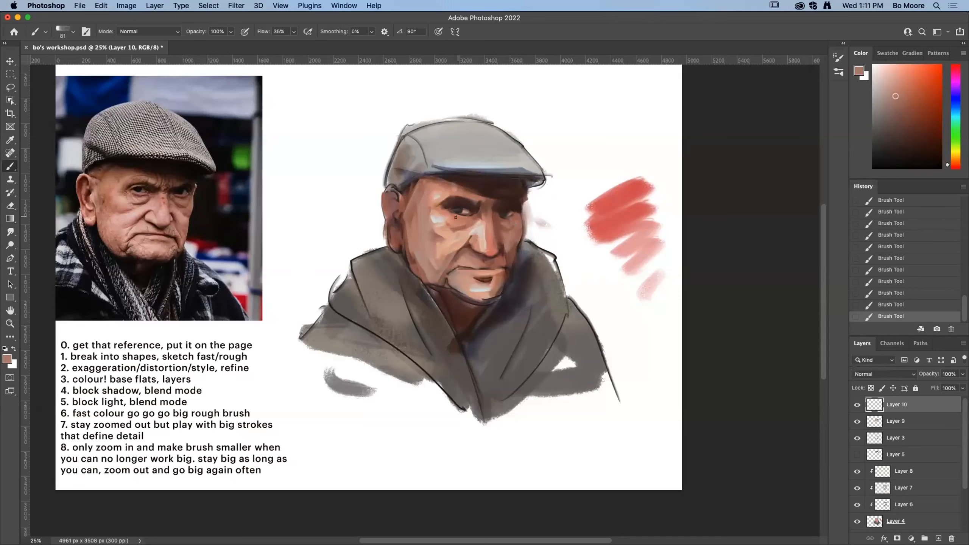
Shape the near eye's lids, under-eye area and eyebrow using sampled dark browns and skin tones.
alt+click(441, 214)
alt+click(474, 217)
alt+click(501, 207)
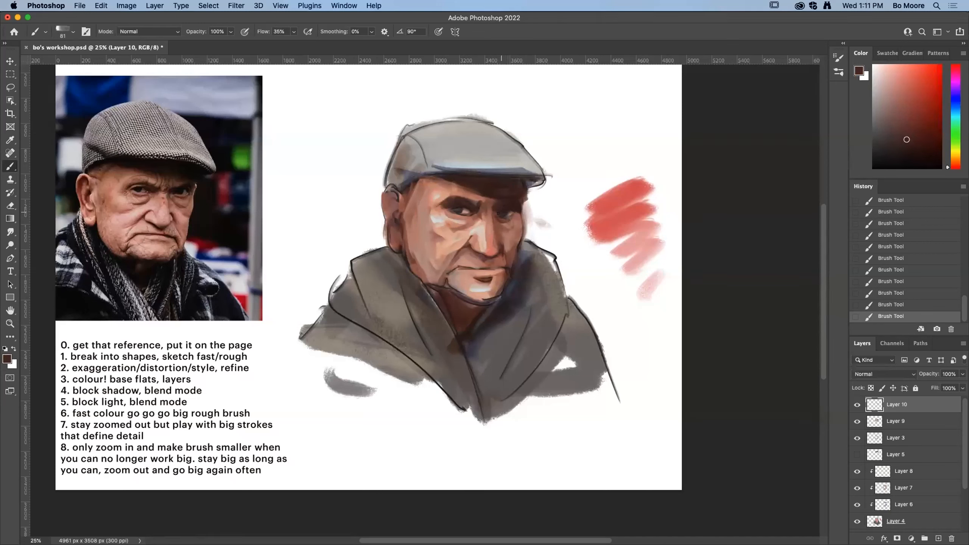
alt+click(443, 204)
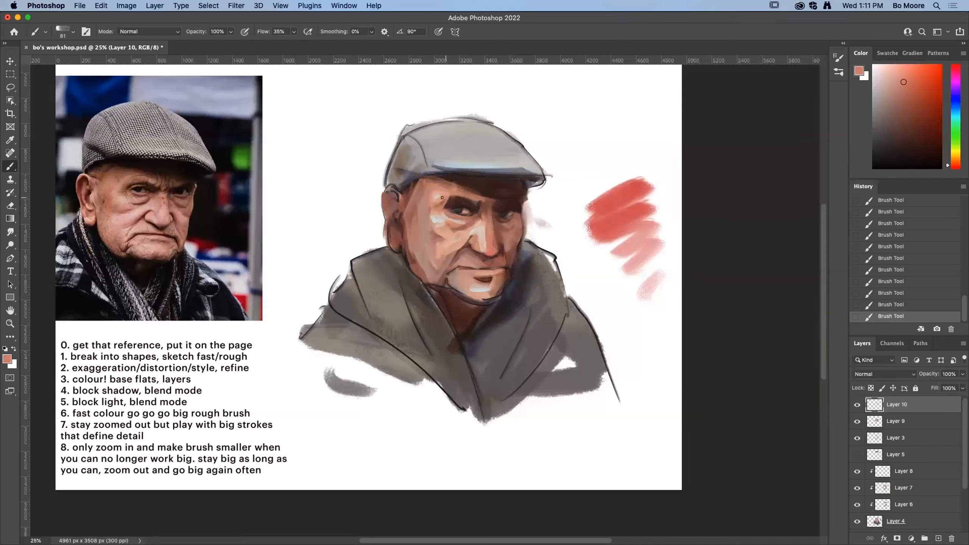
alt+click(454, 193)
alt+click(453, 202)
alt+click(444, 199)
alt+click(472, 207)
alt+click(446, 198)
alt+click(451, 197)
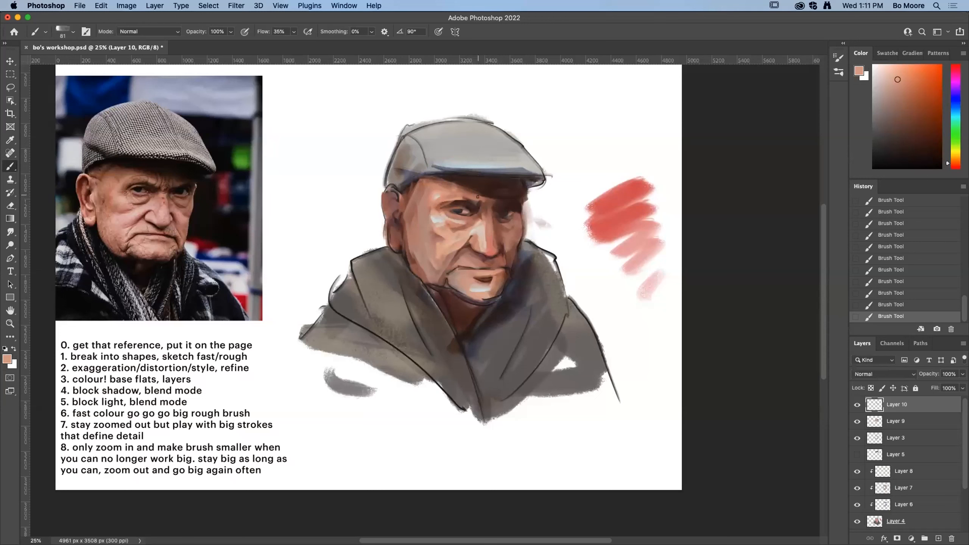
Refine the frown area between the eyebrows with sampled reddish browns and skin tones.
alt+click(483, 202)
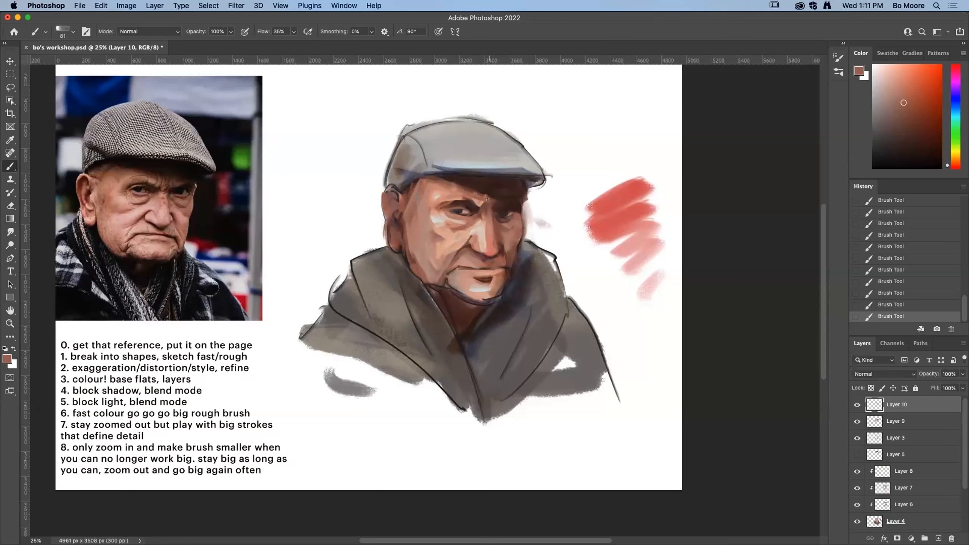
alt+click(479, 203)
alt+click(482, 204)
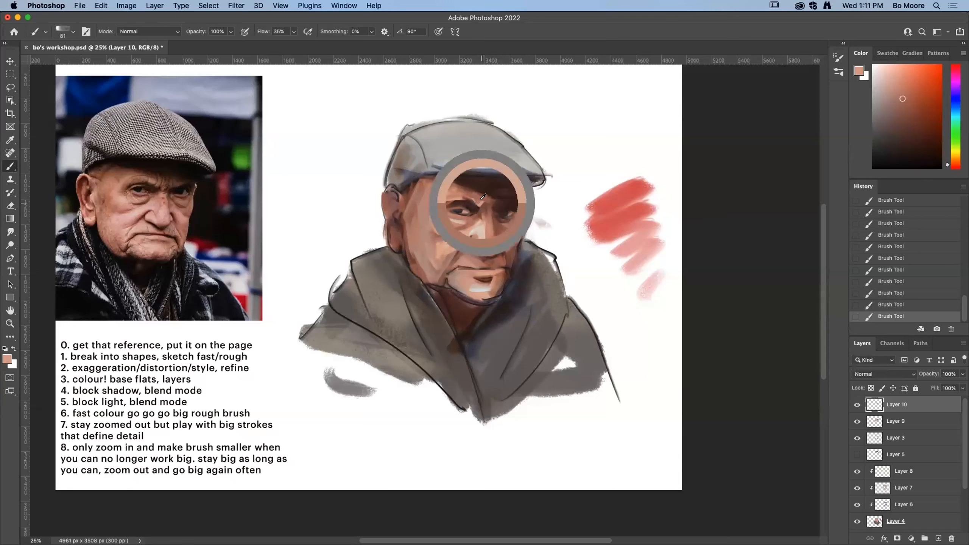
alt+click(485, 209)
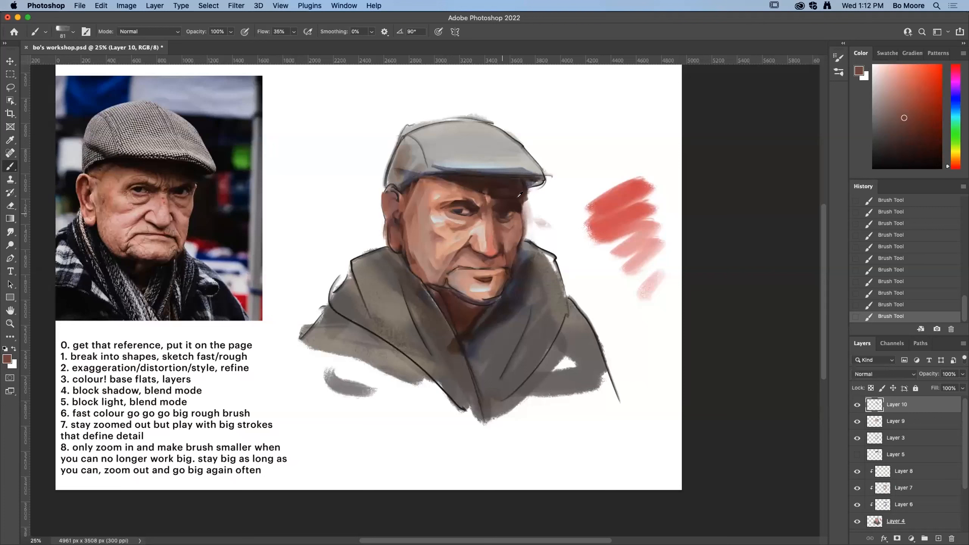
Blend the upper cheek highlight and the forehead below the cap brim with sampled skin tones.
alt+click(433, 216)
alt+click(435, 217)
alt+click(436, 177)
alt+click(446, 175)
alt+click(444, 175)
alt+click(442, 176)
alt+click(440, 175)
alt+click(439, 178)
alt+click(443, 183)
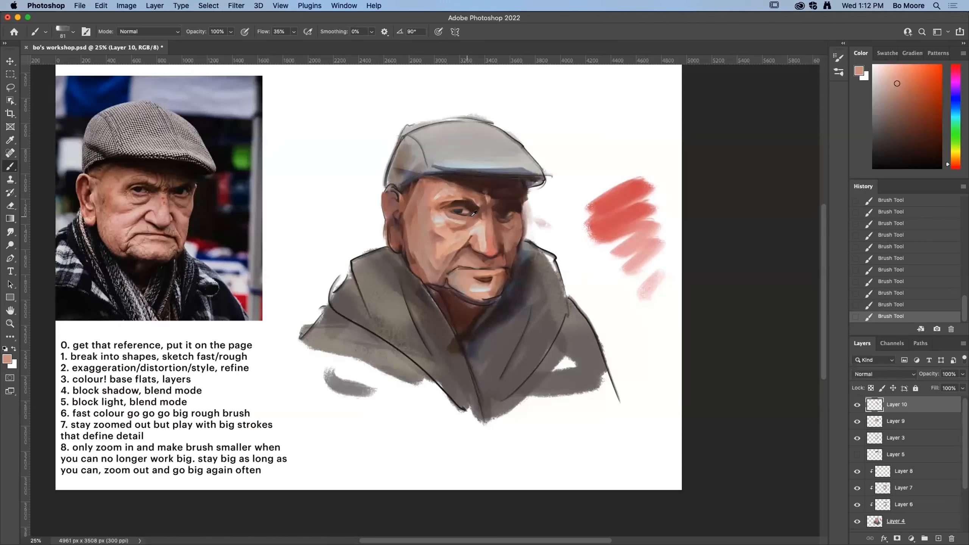
Model the near cheek below the eye with sampled light, reddish and peach skin tones.
alt+click(482, 225)
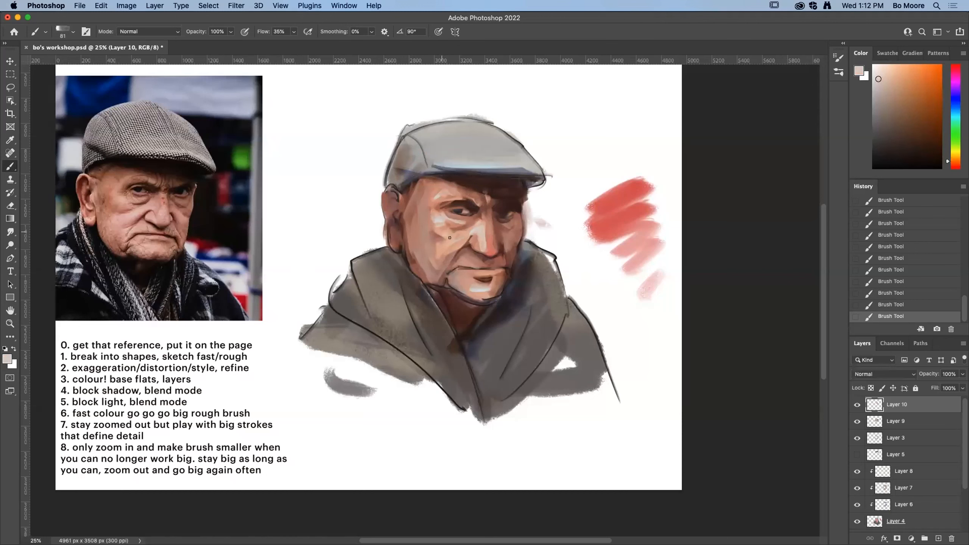
alt+click(447, 222)
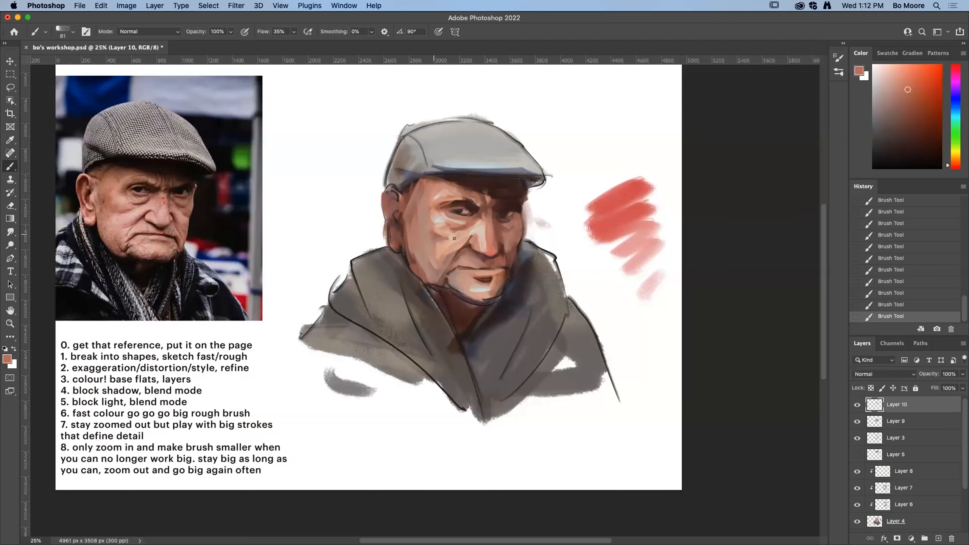
alt+click(439, 232)
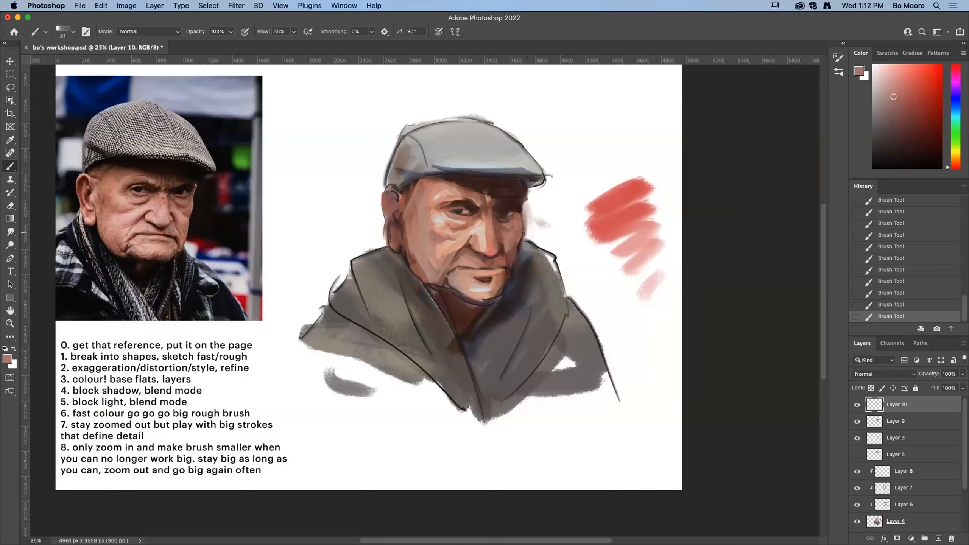
alt+click(461, 229)
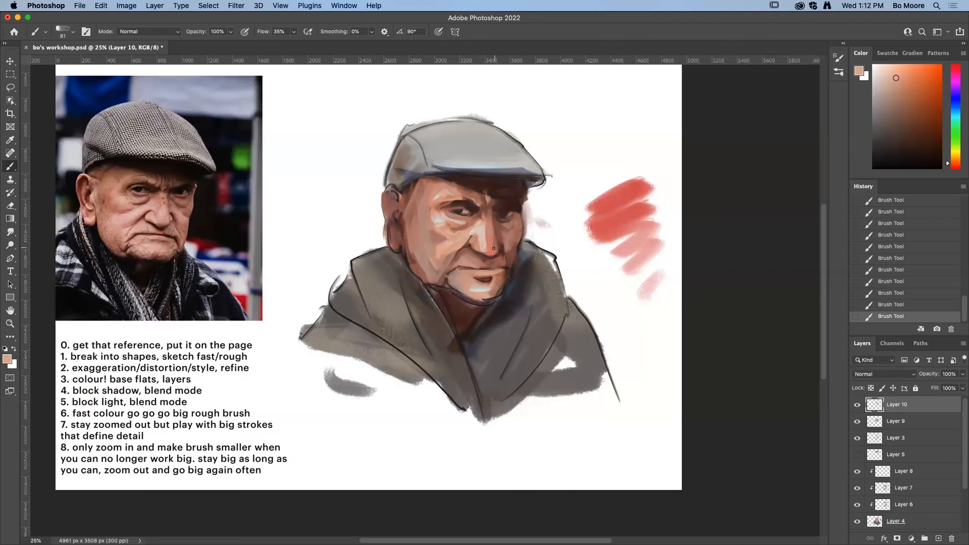
Touch up the far cheek and the shadowed edge of the nose with sampled muted browns.
alt+click(509, 240)
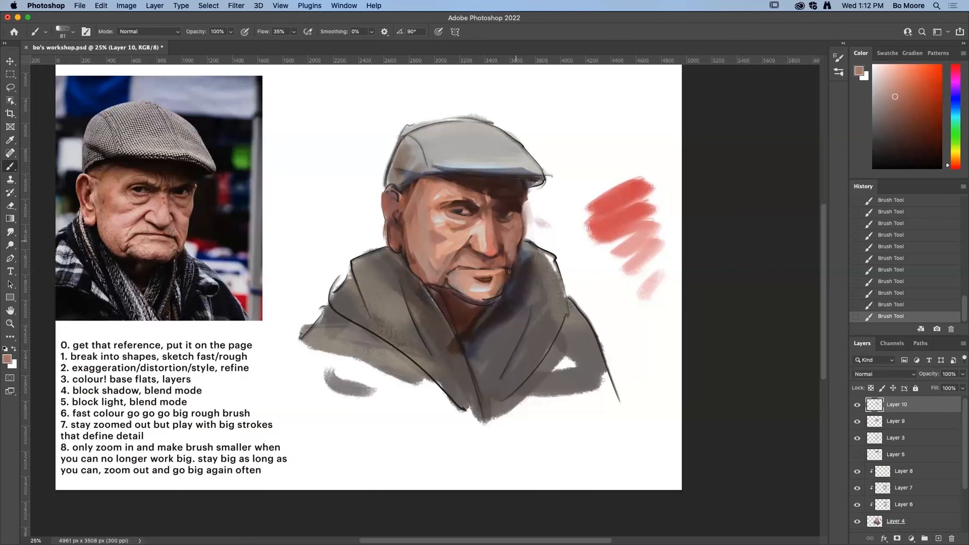
alt+click(505, 245)
alt+click(502, 247)
alt+click(510, 241)
Repaint the mouth with sampled skin tones and reddish pinks, reshaping the lips and the line between them.
alt+click(469, 254)
alt+click(502, 270)
alt+click(475, 274)
alt+click(498, 271)
alt+click(491, 247)
drag(486, 271, 494, 271)
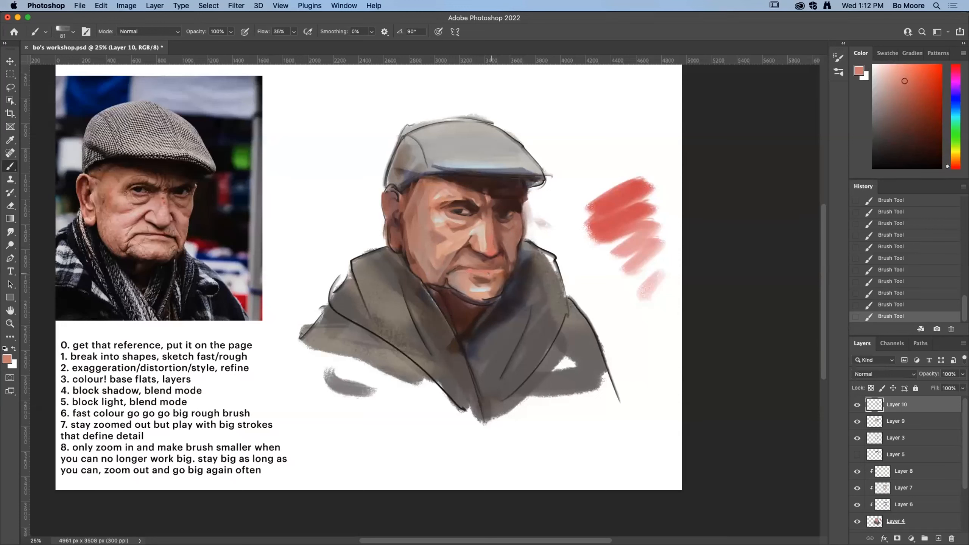
alt+click(468, 240)
drag(459, 267, 495, 267)
Refine the upper lip, the mouth line and the shadow beneath the nose with sampled browns.
alt+click(473, 258)
alt+click(503, 251)
alt+click(503, 233)
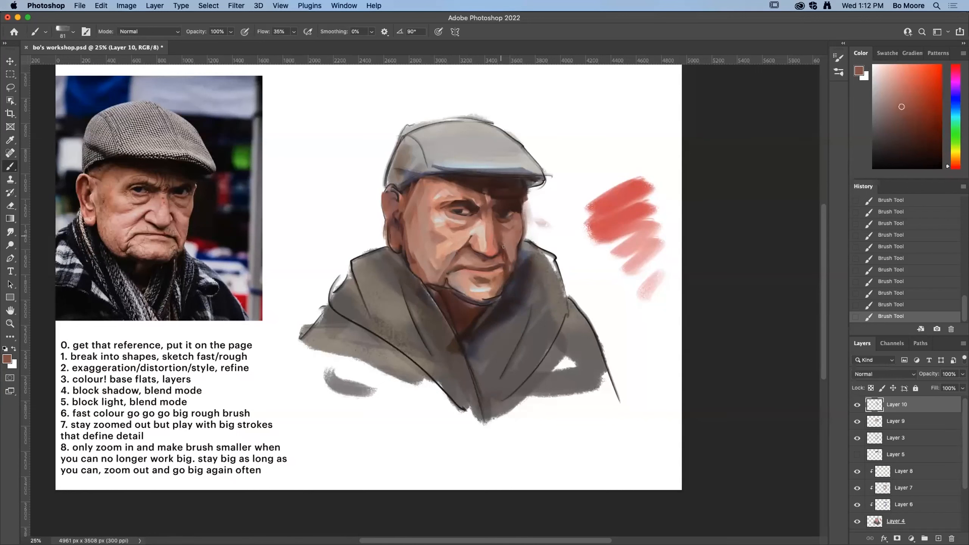
alt+click(487, 257)
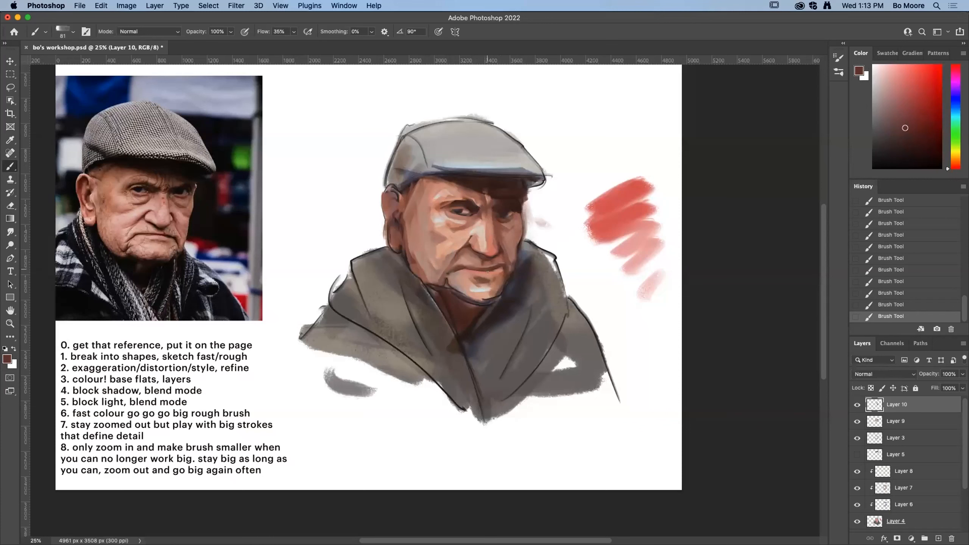
alt+click(484, 263)
alt+click(491, 267)
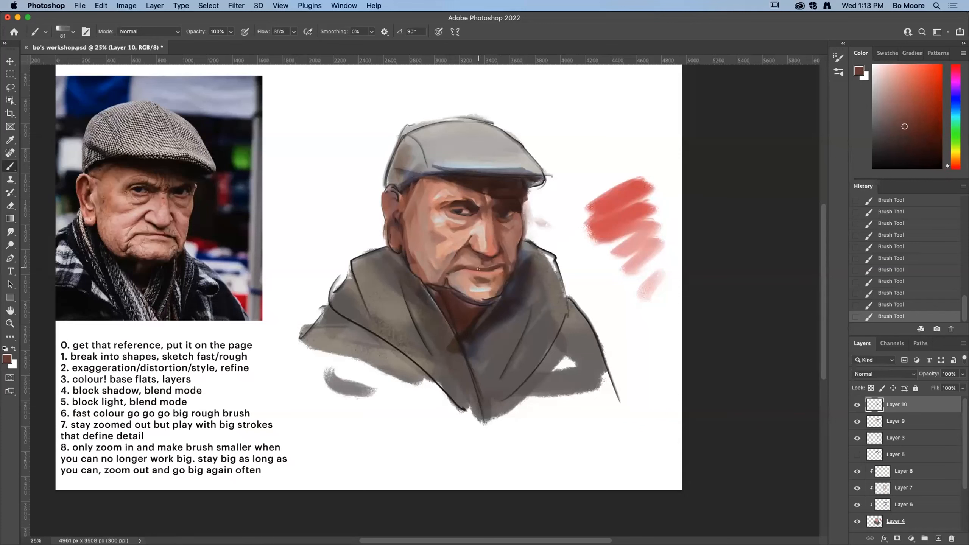
alt+click(468, 263)
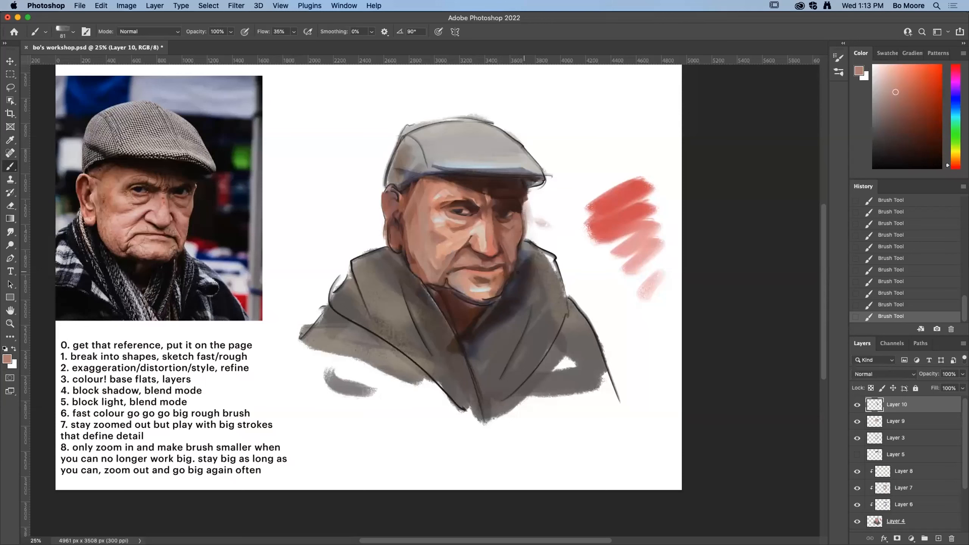
Touch up the chin and the skin around the near mouth corner with sampled pinkish and muted brown tones.
alt+click(477, 242)
alt+click(450, 272)
alt+click(462, 297)
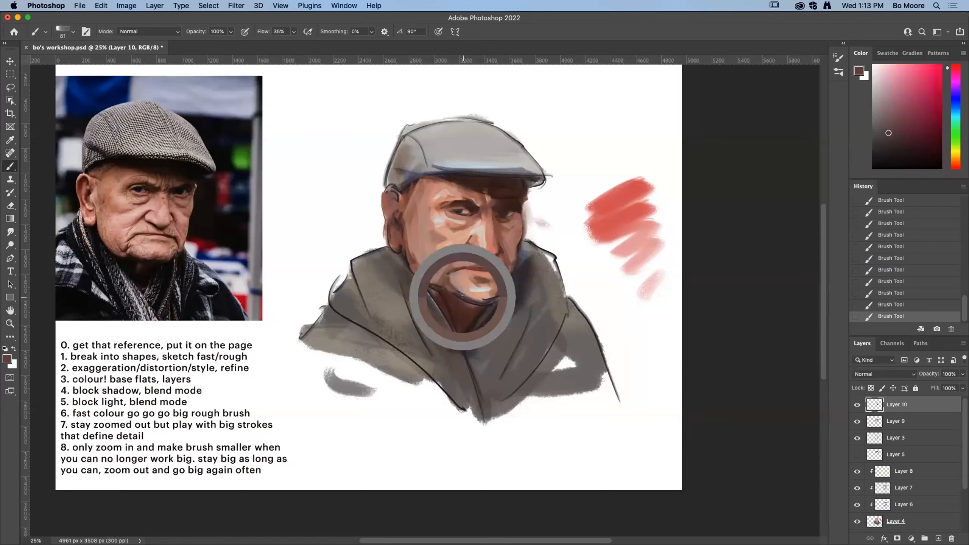
alt+click(455, 265)
alt+click(456, 264)
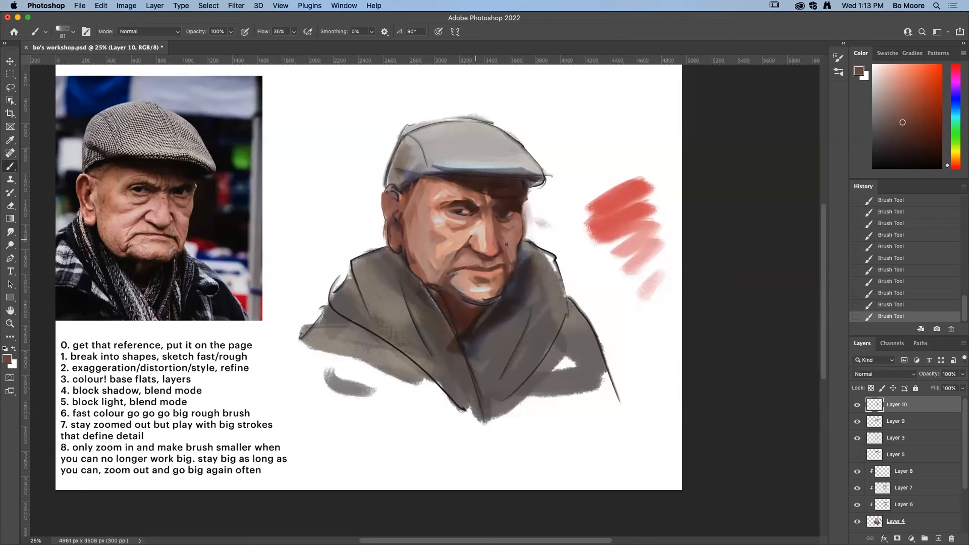
alt+click(461, 269)
Repaint the far edge of the face from temple to jaw with sampled dark browns and skin tones.
alt+click(506, 273)
drag(506, 274, 494, 305)
alt+click(510, 183)
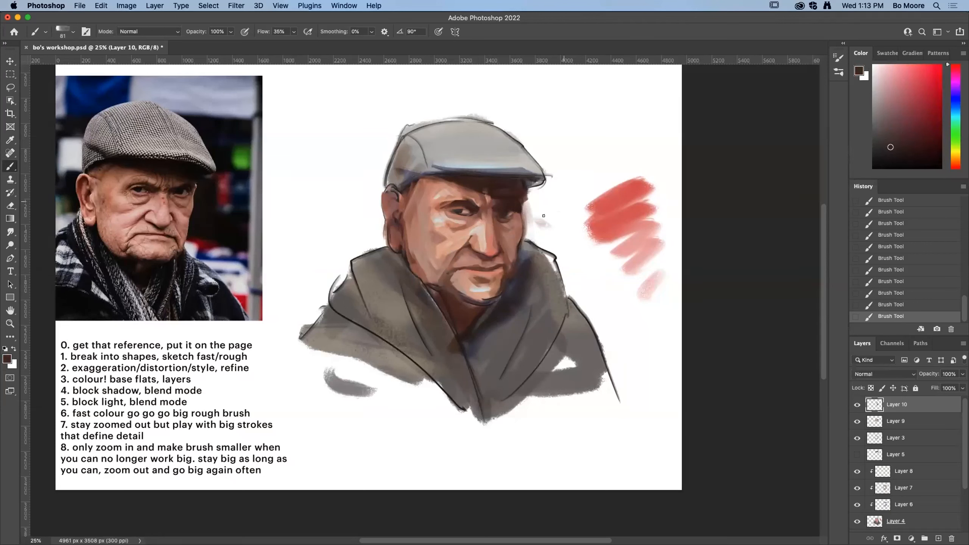
mouse_move(524, 194)
mouse_down()
mouse_move(513, 270)
mouse_move(489, 311)
mouse_up()
alt+click(508, 272)
drag(509, 274, 520, 221)
alt+click(518, 228)
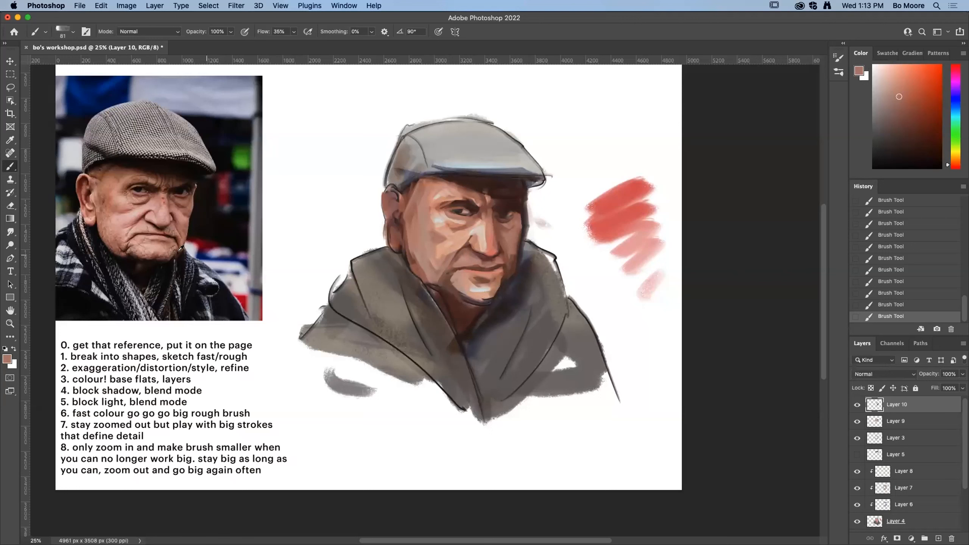
Paint a dark shadow under the near jaw with a colour sampled from the reference, and refine the chin edge with sampled skin tones.
alt+click(130, 266)
mouse_move(410, 264)
mouse_down()
mouse_move(429, 284)
mouse_move(450, 291)
mouse_move(449, 277)
mouse_move(477, 305)
mouse_move(458, 323)
mouse_move(447, 304)
mouse_move(479, 317)
mouse_up()
alt+click(463, 272)
mouse_move(448, 271)
mouse_down()
mouse_move(448, 288)
mouse_move(468, 299)
mouse_move(497, 298)
mouse_move(472, 305)
mouse_up()
alt+click(453, 271)
alt+click(460, 283)
alt+click(463, 298)
alt+click(503, 293)
alt+click(511, 262)
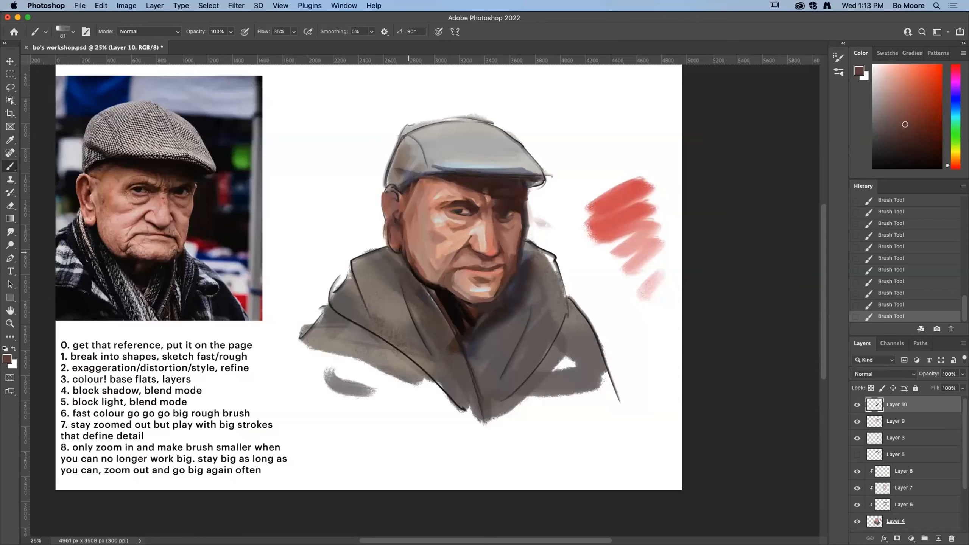
Shade the near jawline along the collar with sampled reddish and dark browns.
alt+click(411, 258)
drag(416, 265, 437, 285)
alt+click(424, 271)
alt+click(455, 304)
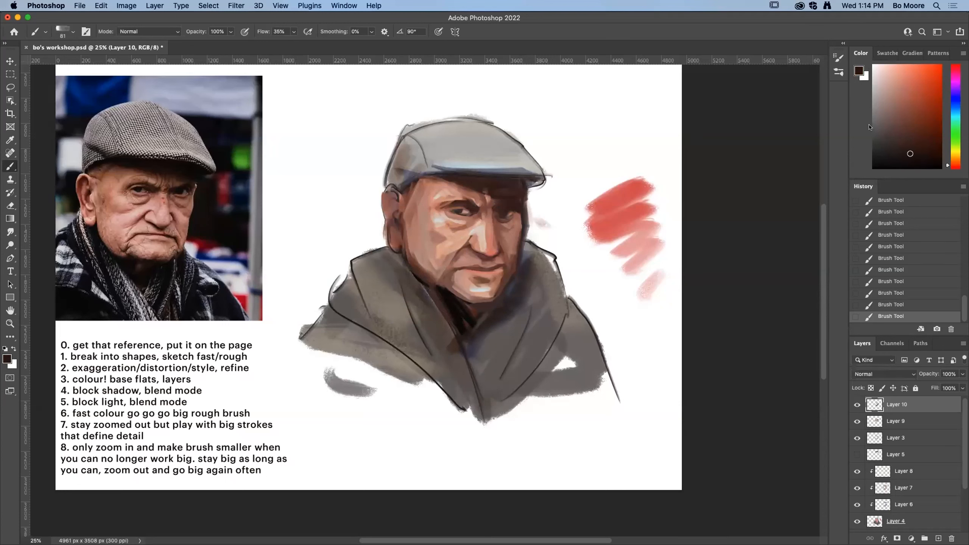
Deepen the shadow beneath the cap brim and darken the inside of the upper ear with sampled dark brown.
alt+click(413, 243)
alt+click(518, 198)
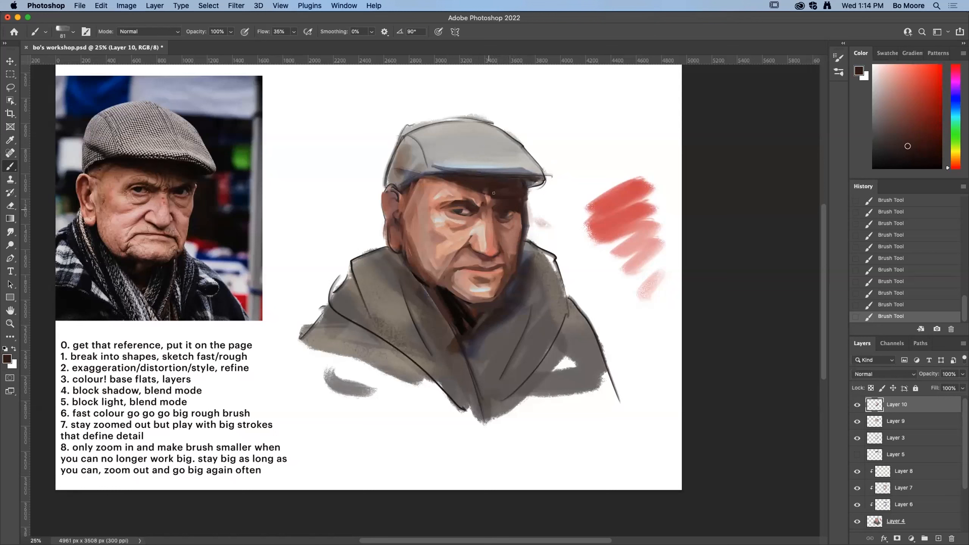
alt+click(520, 203)
alt+click(513, 202)
alt+click(510, 202)
drag(495, 190, 480, 185)
mouse_move(397, 193)
mouse_down()
mouse_move(430, 177)
mouse_move(457, 182)
mouse_up()
mouse_move(392, 194)
mouse_down()
mouse_move(392, 241)
mouse_move(396, 214)
mouse_up()
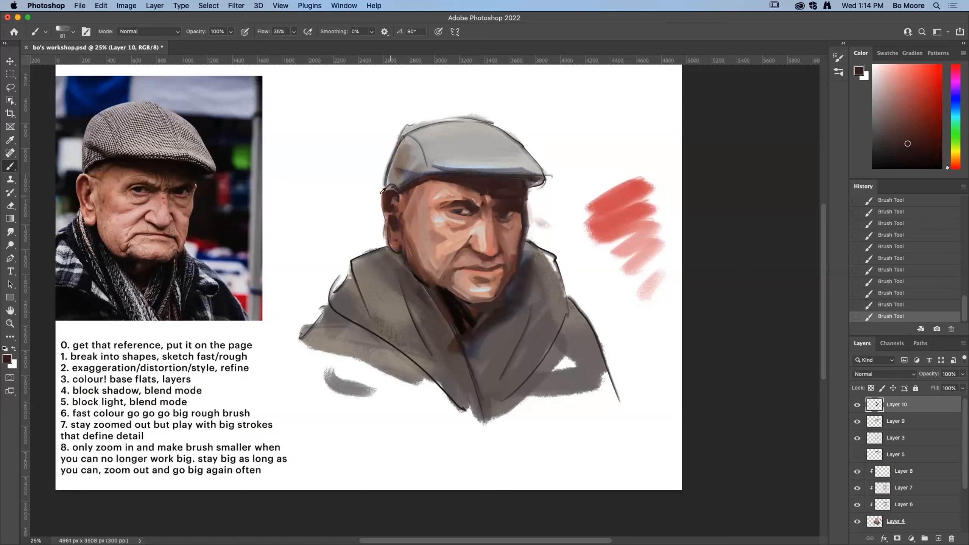
Paint the ear and earlobe with a sampled salmon red and dark brown accents.
alt+click(488, 245)
mouse_move(389, 200)
mouse_down()
mouse_move(386, 226)
mouse_move(398, 252)
mouse_up()
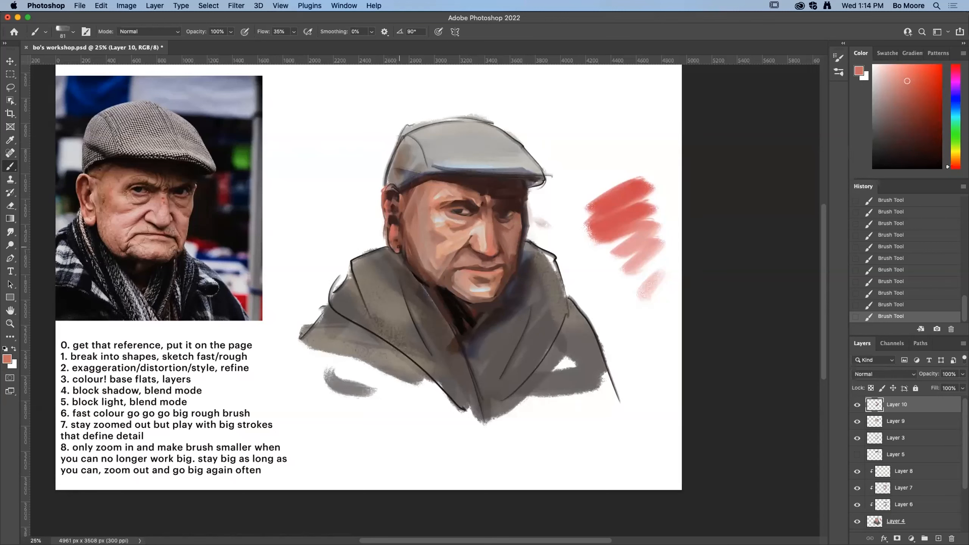
alt+click(408, 224)
alt+click(394, 216)
Reduce the brush size and detail the far eye and its socket with sampled dark browns and a reddish skin tone.
click(73, 32)
drag(77, 63, 70, 63)
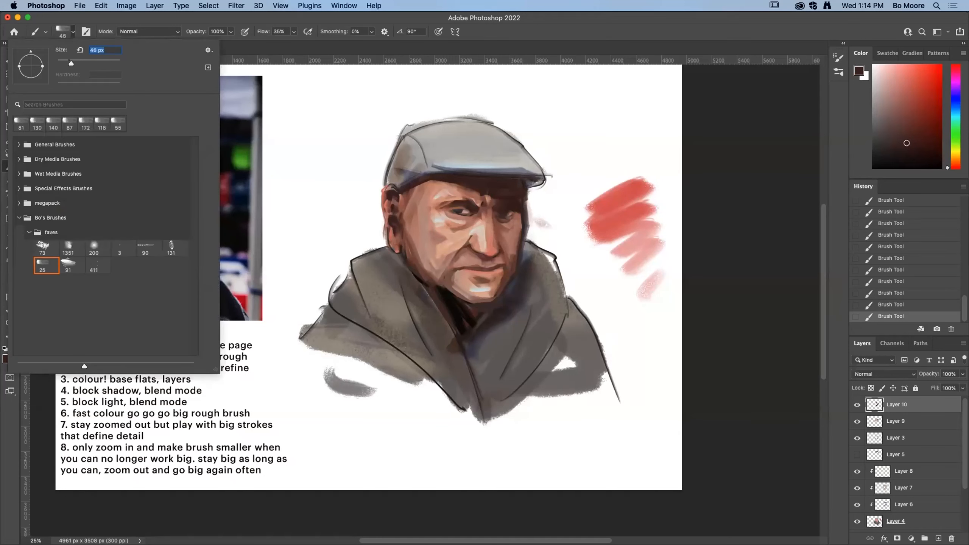
alt+click(512, 197)
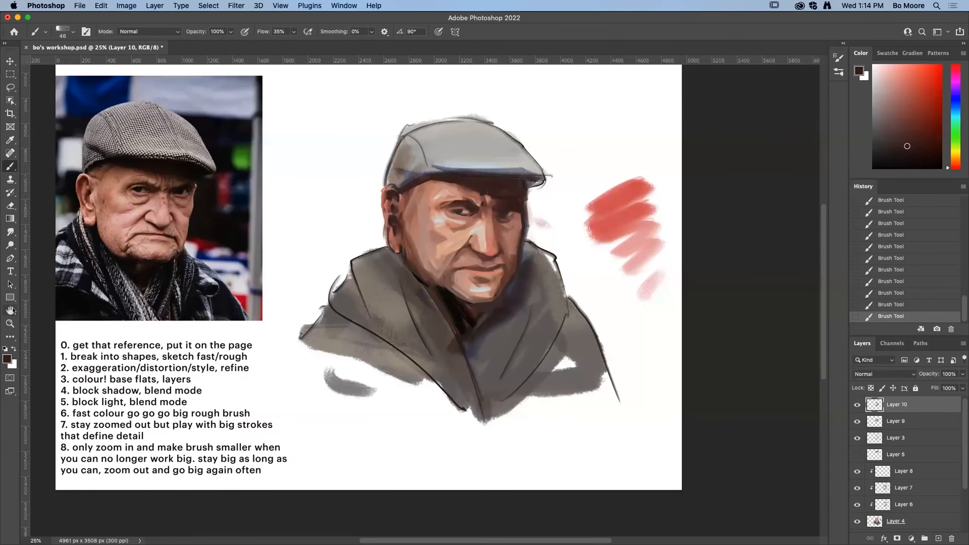
key(super+space)
mouse_move(515, 197)
mouse_down()
mouse_move(534, 237)
mouse_move(565, 236)
mouse_up()
mouse_move(392, 218)
mouse_down()
mouse_move(451, 221)
mouse_move(407, 215)
mouse_move(434, 217)
mouse_up()
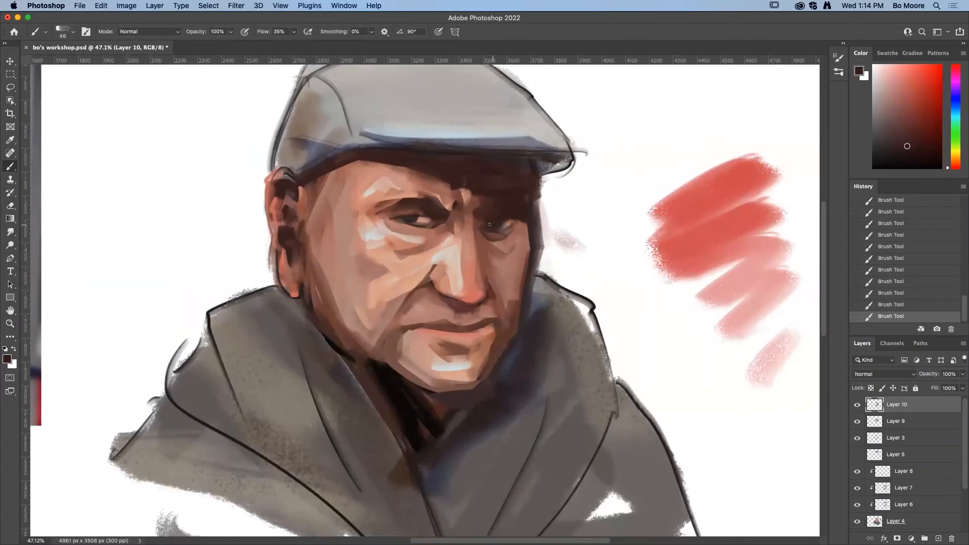
alt+click(481, 153)
alt+click(507, 217)
alt+click(500, 218)
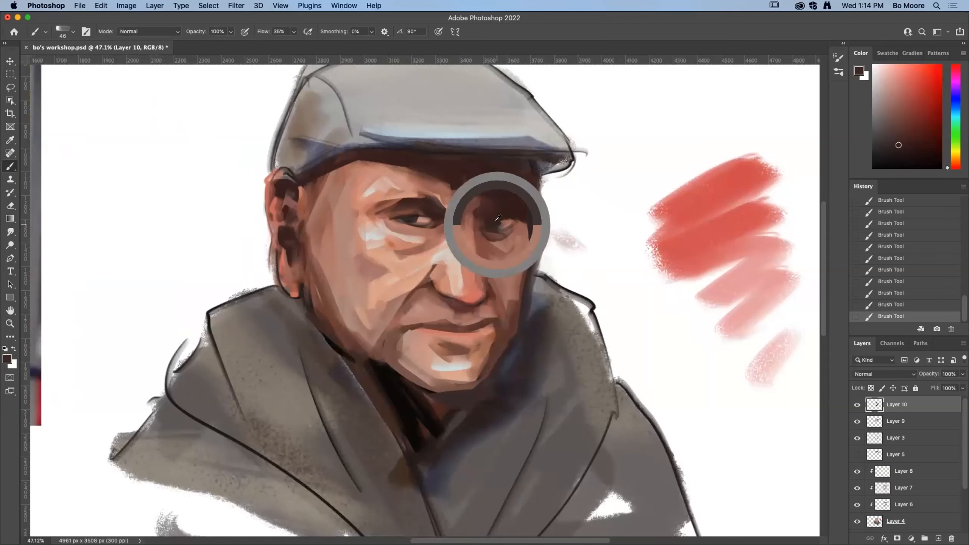
alt+click(490, 225)
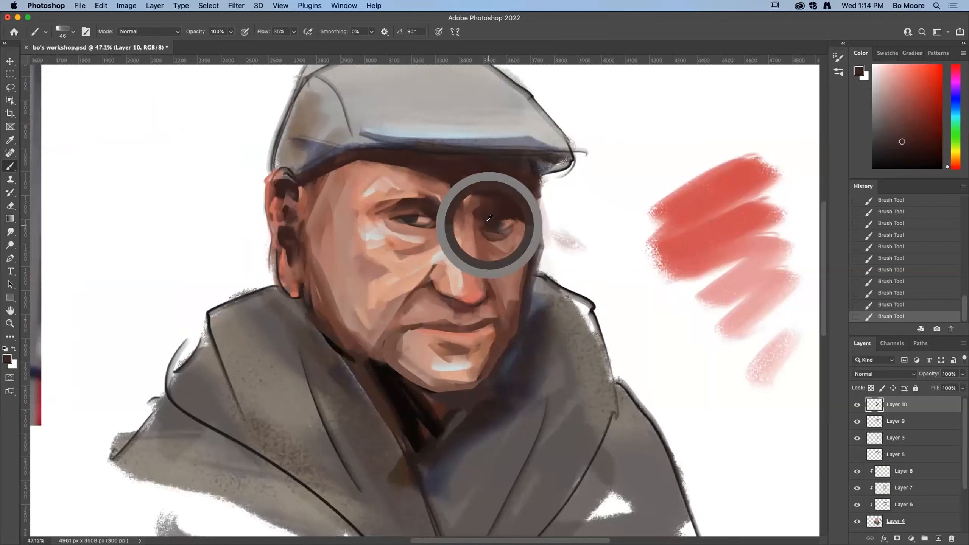
alt+click(510, 218)
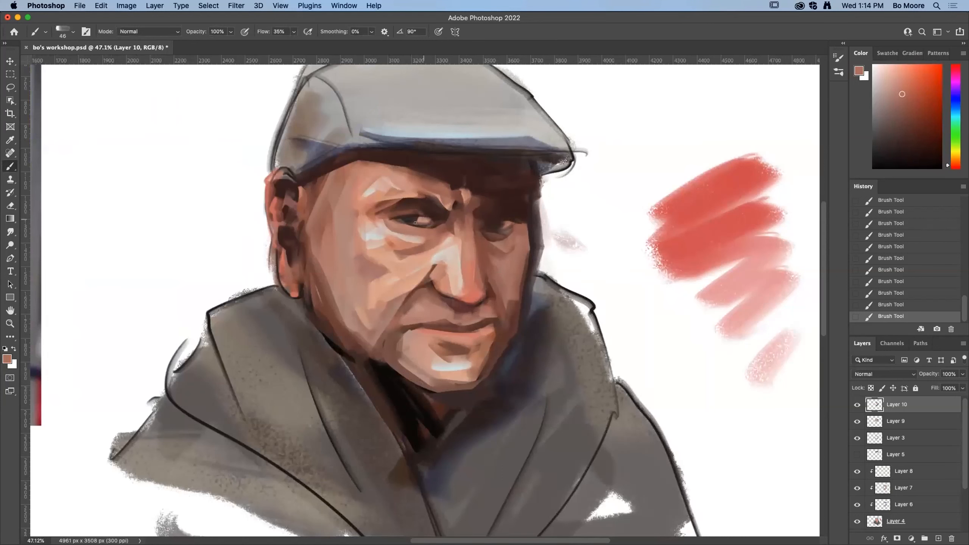
Refine the near eye and its upper lid with sampled skin tones and dark browns.
alt+click(450, 241)
alt+click(420, 221)
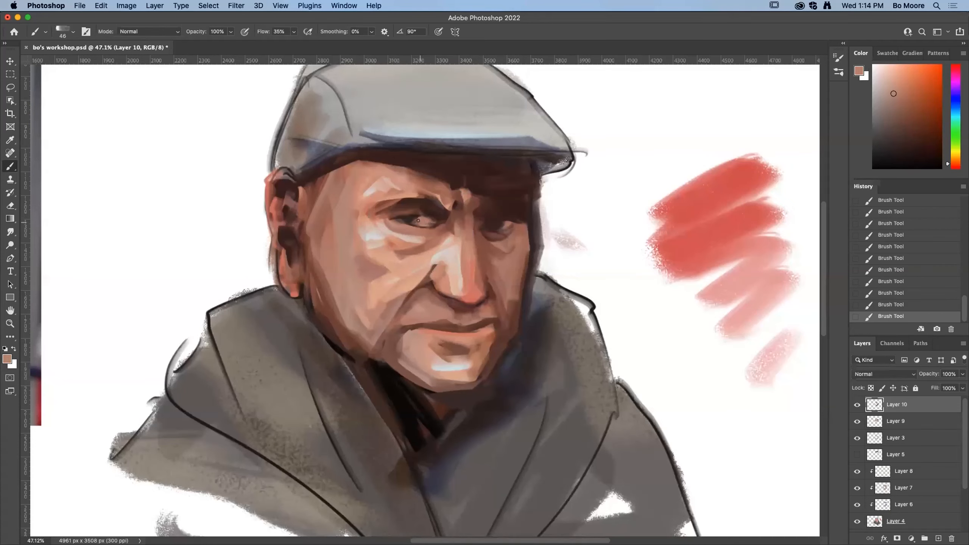
alt+click(410, 221)
mouse_move(418, 217)
mouse_down()
mouse_move(440, 218)
mouse_move(382, 218)
mouse_move(416, 209)
mouse_up()
alt+click(439, 209)
alt+click(384, 208)
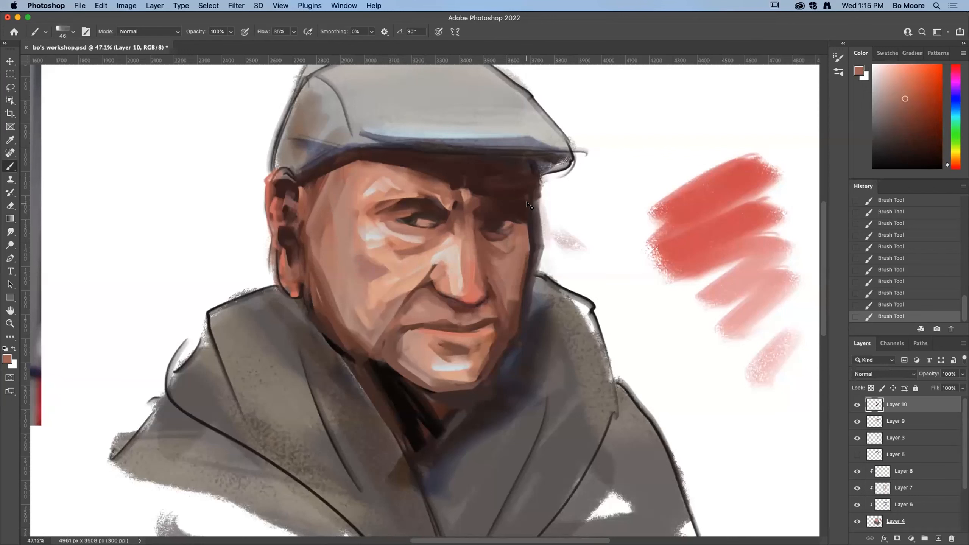
Compare the portrait with and without the latest strokes, and touch up the near eye with sampled dark brown.
key(super+z)
key(super+shift+z)
key(super+z)
key(super+shift+z)
key(super+z)
key(super+shift+z)
alt+click(421, 208)
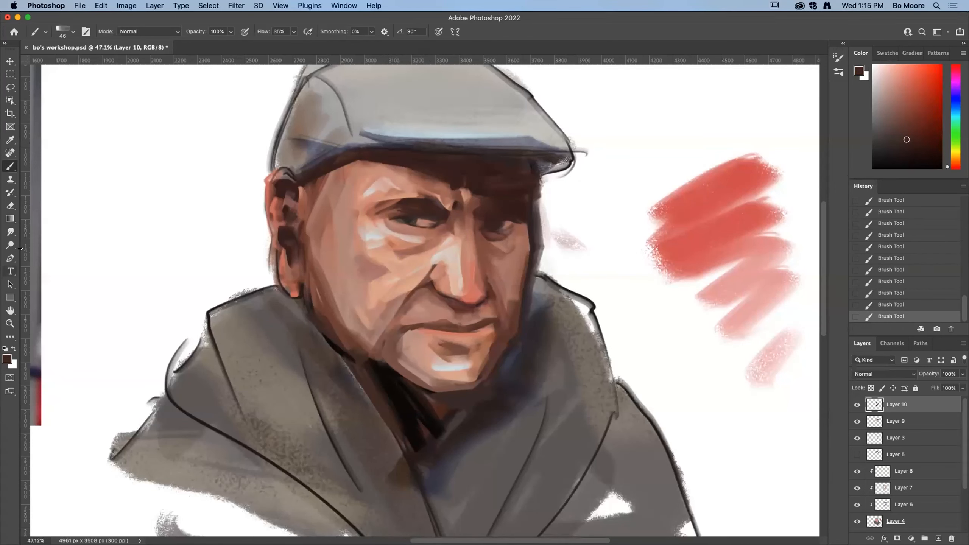
Rasterize the smart object and add a new layer above Layer 10 for painting.
click(11, 322)
drag(102, 285, 22, 254)
drag(349, 287, 492, 317)
scroll(443, 334, left, 5)
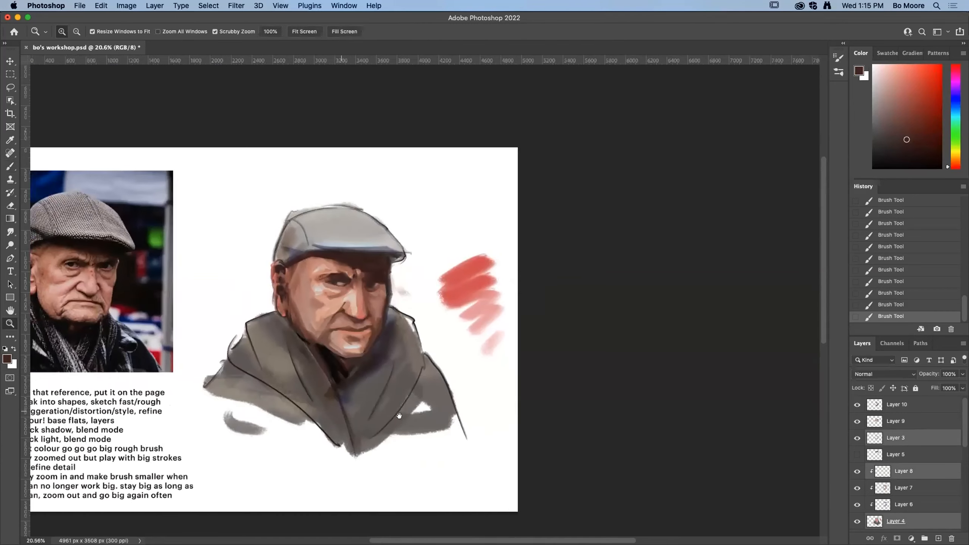
click(11, 166)
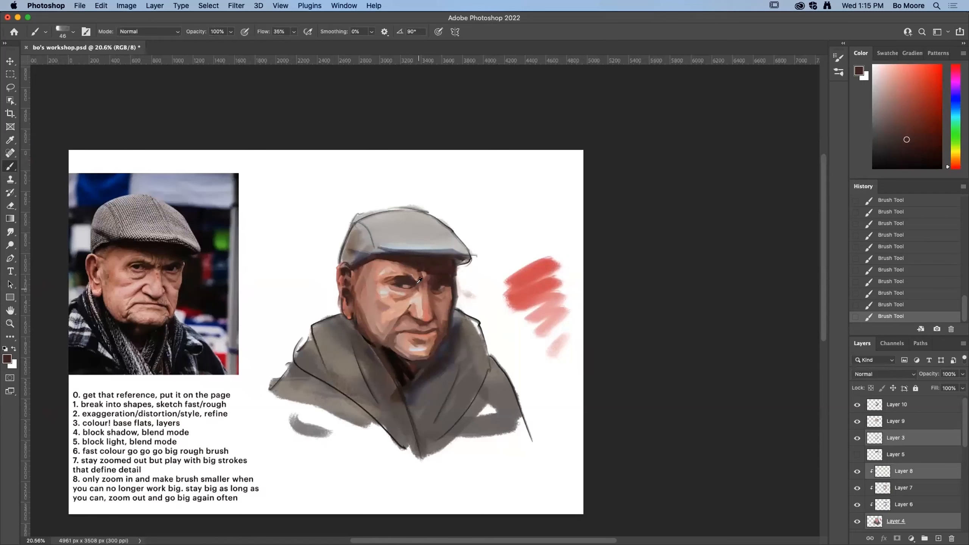
click(392, 272)
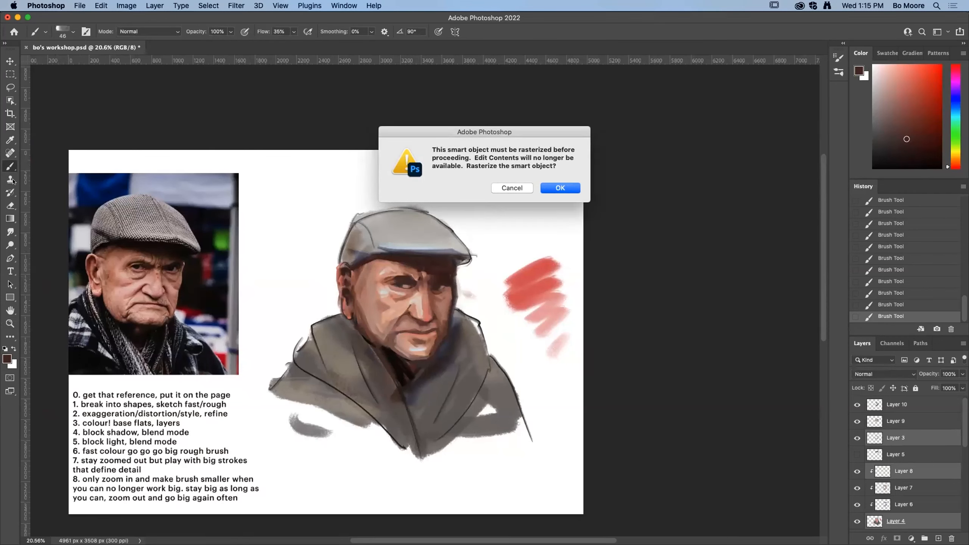
key(Return)
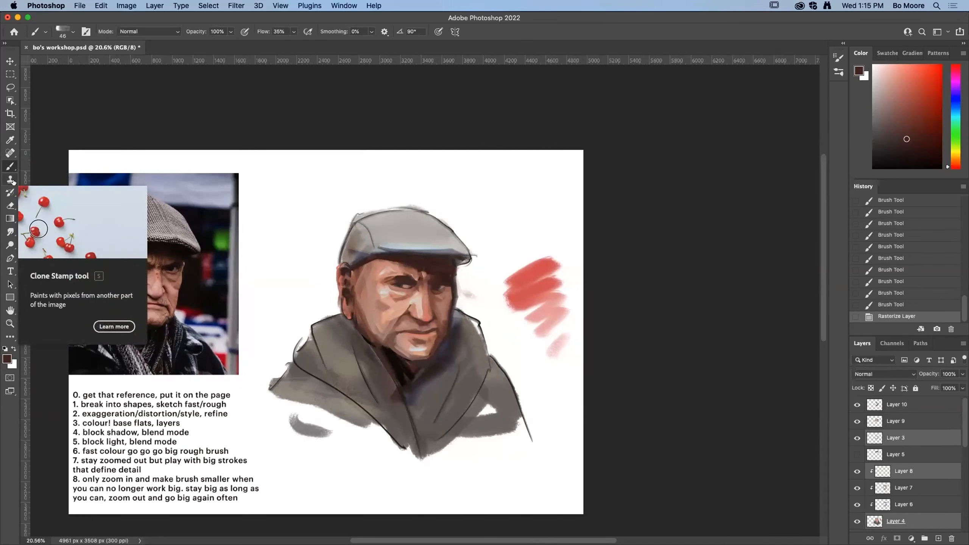
click(916, 404)
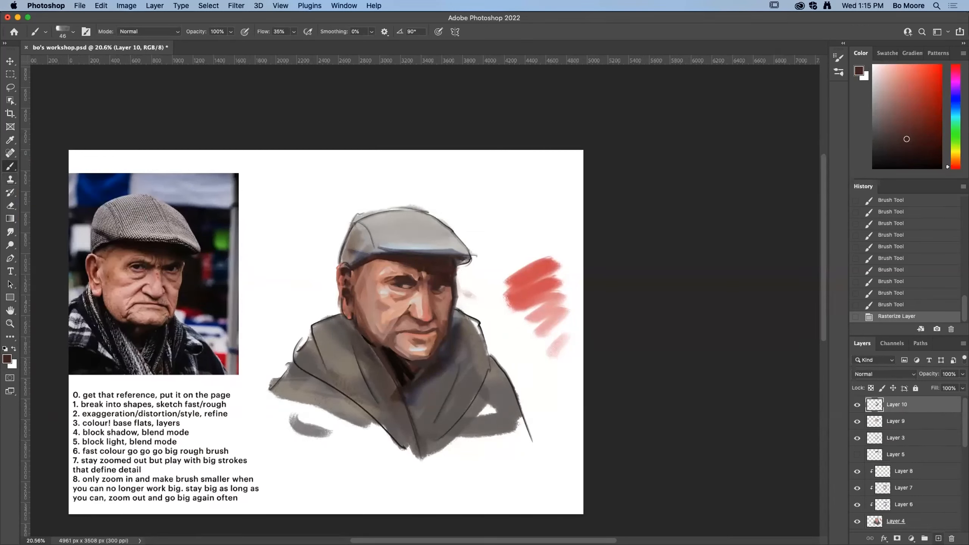
click(938, 538)
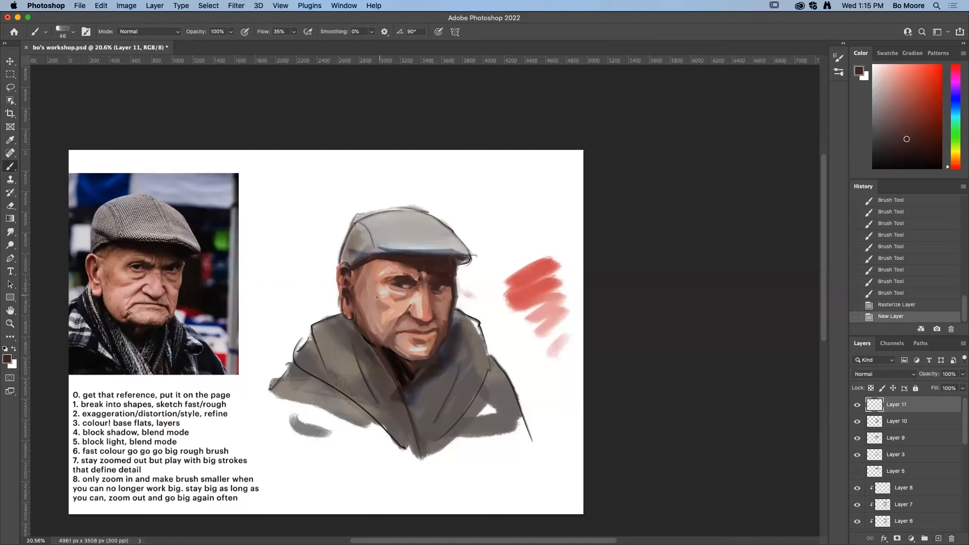
Set the brush size to 105 px and shade the near temple and side of the cheek with sampled reddish brown.
alt+click(367, 272)
click(366, 275)
click(73, 32)
drag(71, 63, 87, 63)
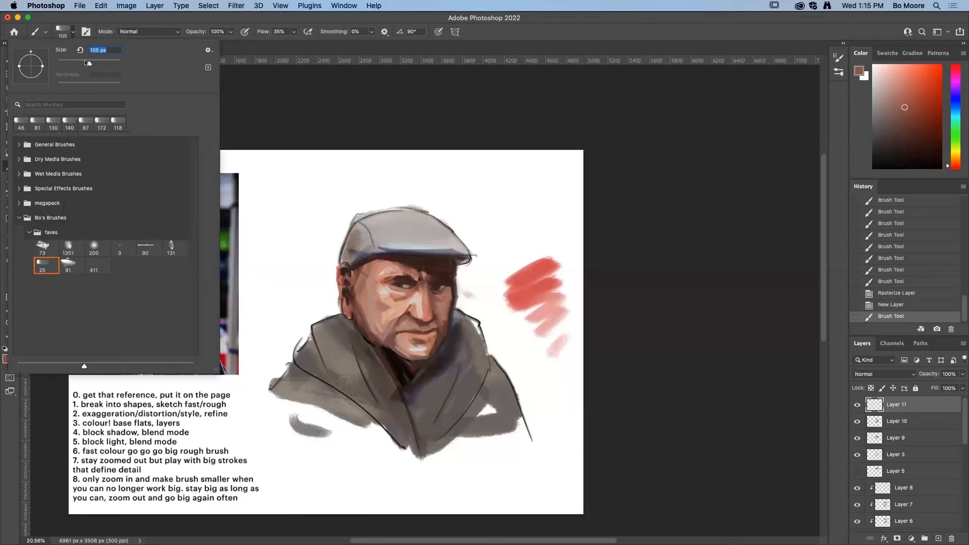
click(359, 287)
mouse_move(360, 286)
mouse_down()
mouse_move(371, 329)
mouse_move(382, 318)
mouse_move(376, 329)
mouse_move(368, 311)
mouse_up()
drag(369, 268, 375, 312)
alt+click(376, 265)
alt+click(355, 307)
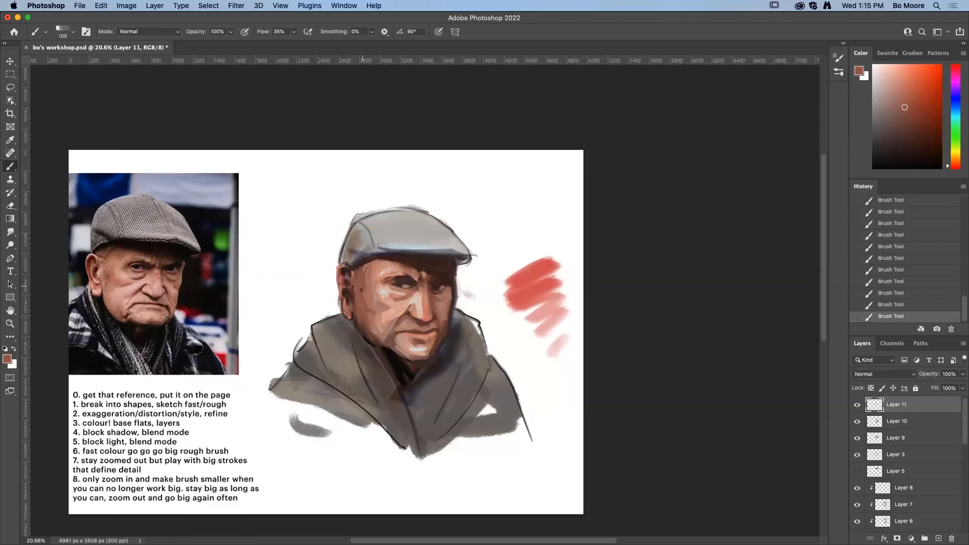
Darken the near jaw edge beside the collar with sampled browns.
alt+click(355, 310)
alt+click(357, 320)
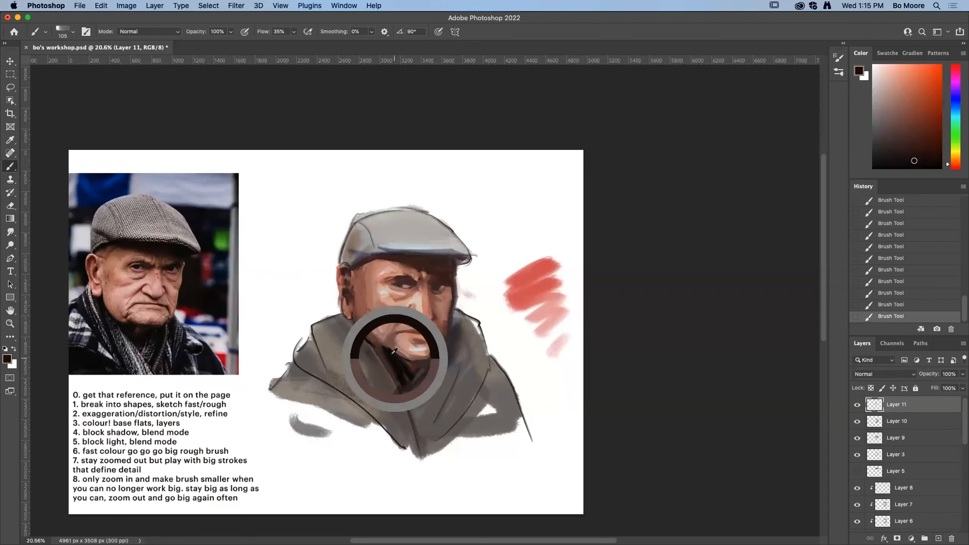
drag(362, 329, 383, 351)
alt+click(364, 314)
drag(361, 314, 375, 333)
alt+click(376, 344)
Paint long dark brown fold lines down both sides of the scarf, converging below the chin.
drag(317, 354, 415, 454)
drag(354, 351, 417, 447)
drag(382, 355, 424, 468)
drag(406, 392, 426, 367)
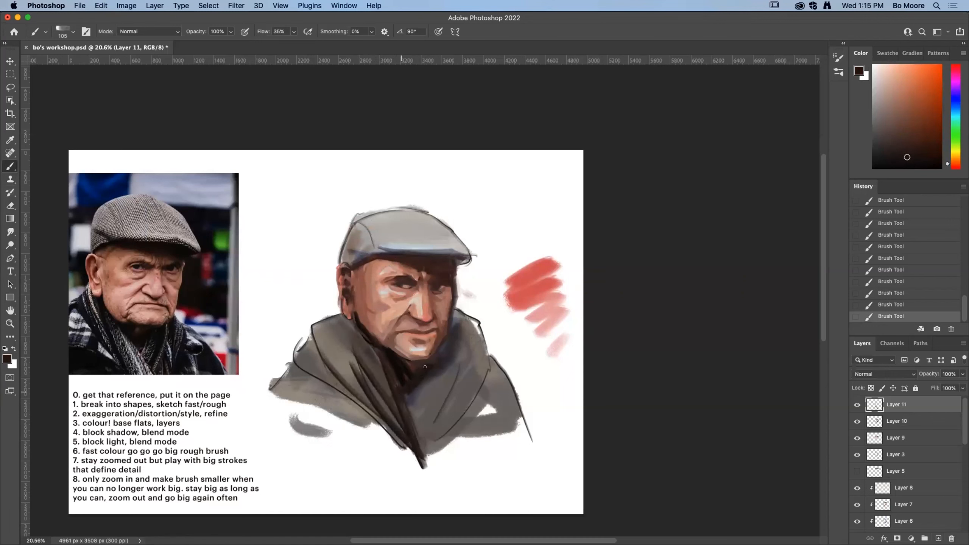
drag(451, 316, 414, 402)
drag(478, 356, 418, 428)
drag(454, 361, 415, 420)
drag(312, 368, 425, 453)
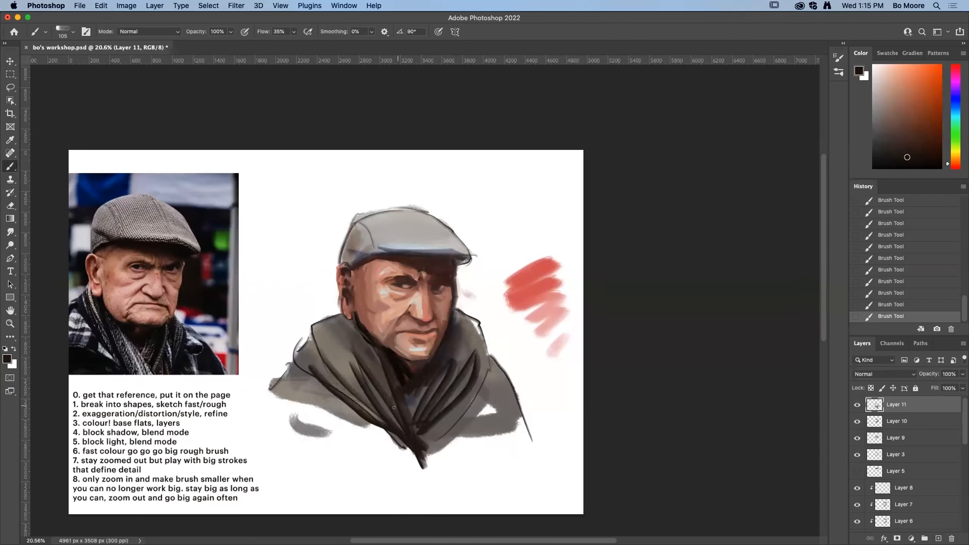
Set the brush size to 332 px and block in the near side of the scarf with dark brown and sampled grey-brown.
click(74, 32)
drag(101, 64, 108, 64)
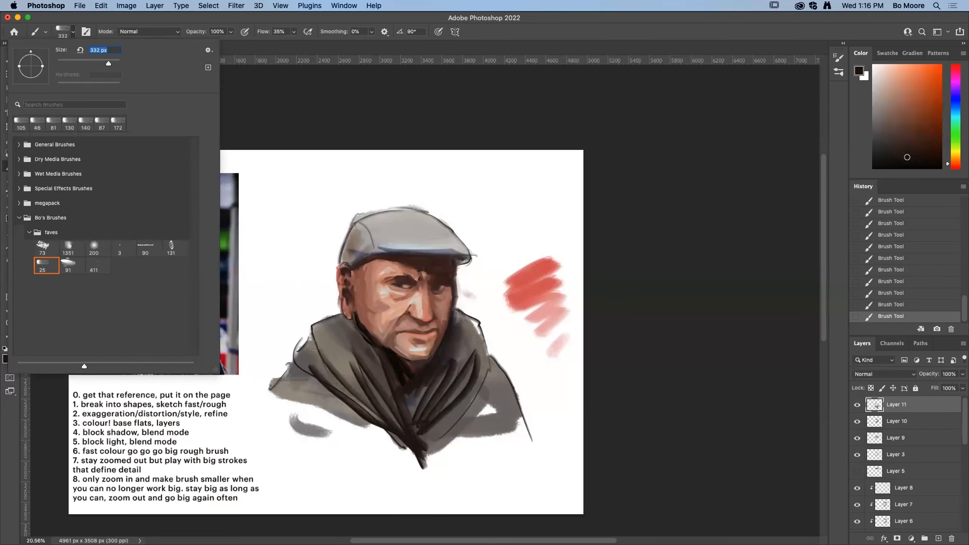
drag(313, 338, 409, 448)
alt+click(328, 340)
mouse_move(322, 336)
mouse_down()
mouse_move(339, 371)
mouse_move(386, 417)
mouse_up()
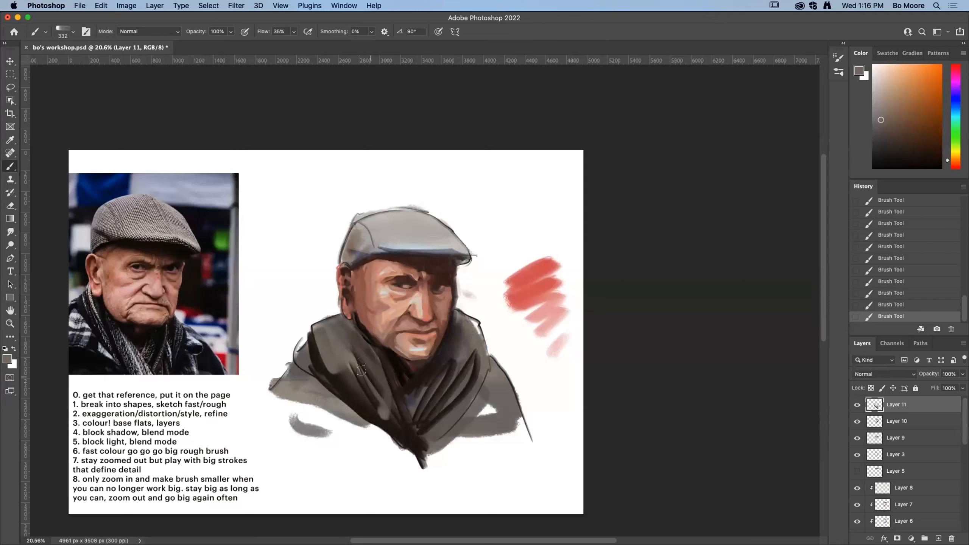
mouse_move(361, 370)
mouse_down()
mouse_move(343, 384)
mouse_move(392, 427)
mouse_up()
drag(397, 416, 357, 348)
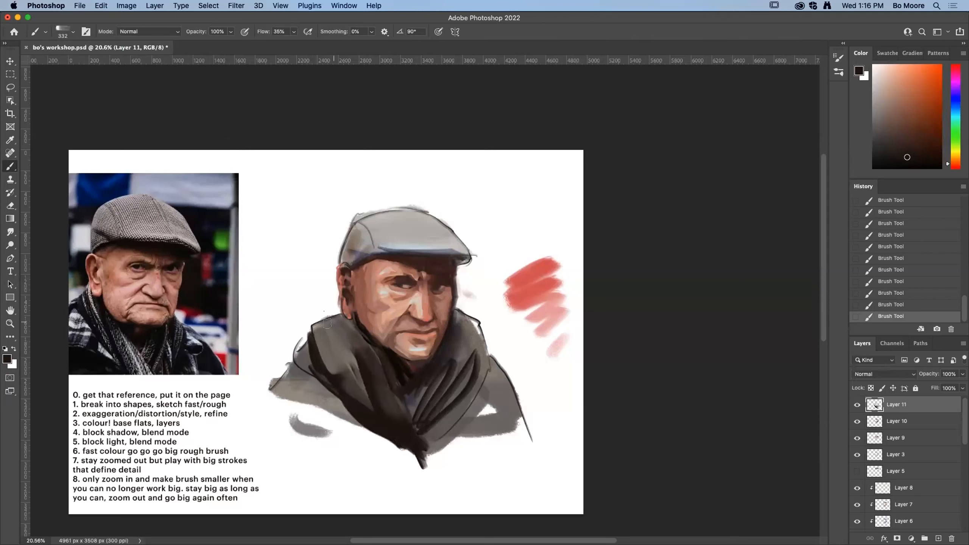
Block in the far side of the scarf with broad dark brown strokes.
drag(435, 381, 407, 414)
drag(456, 362, 430, 404)
drag(460, 340, 468, 383)
drag(489, 383, 423, 438)
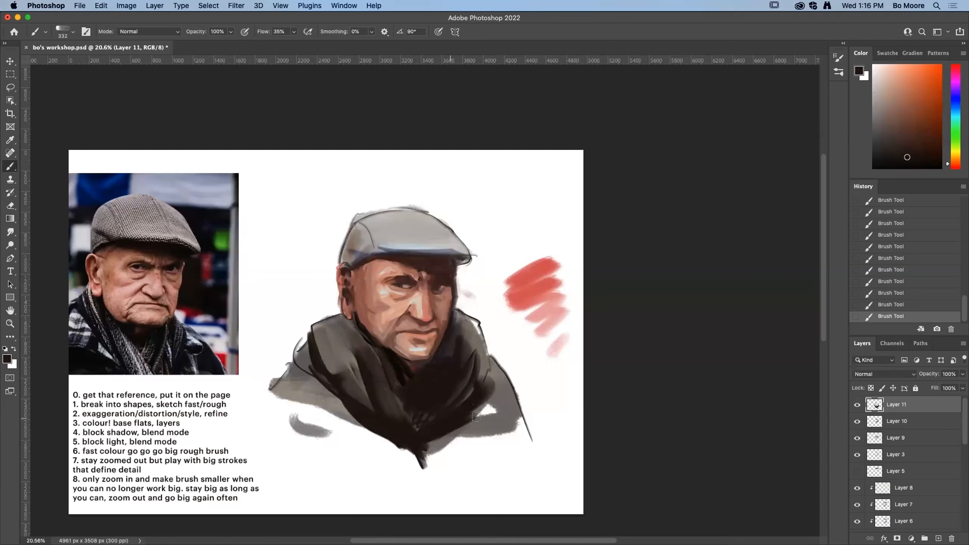
Block in the coat's shoulders and chest with broad near-black brown strokes.
drag(473, 354, 529, 416)
drag(430, 434, 529, 422)
drag(516, 372, 525, 409)
mouse_move(321, 386)
mouse_down()
mouse_move(264, 408)
mouse_move(401, 450)
mouse_up()
mouse_move(277, 420)
mouse_down()
mouse_move(343, 422)
mouse_move(306, 396)
mouse_up()
drag(526, 384, 530, 413)
drag(278, 422, 416, 425)
drag(298, 452, 527, 451)
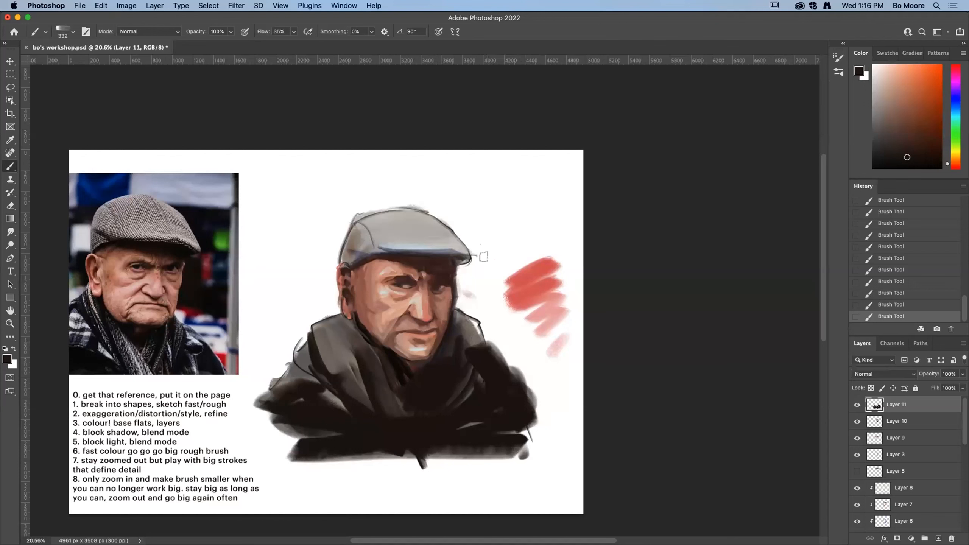
Set the brush size to 68 px and clean up the outer edge of the far cheek with sampled white.
click(71, 32)
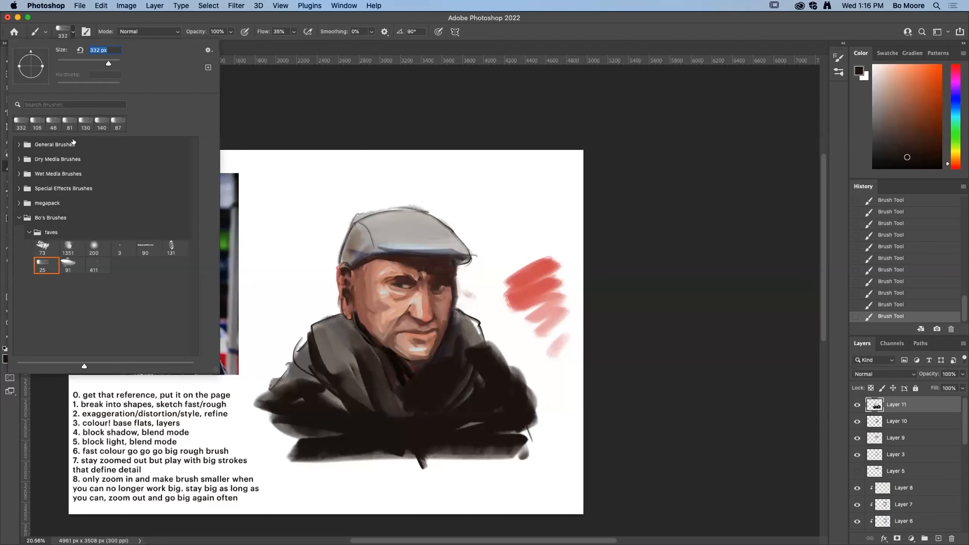
drag(78, 63, 76, 64)
alt+click(460, 274)
mouse_move(456, 297)
mouse_down()
mouse_move(455, 261)
mouse_move(458, 298)
mouse_move(481, 324)
mouse_up()
click(500, 358)
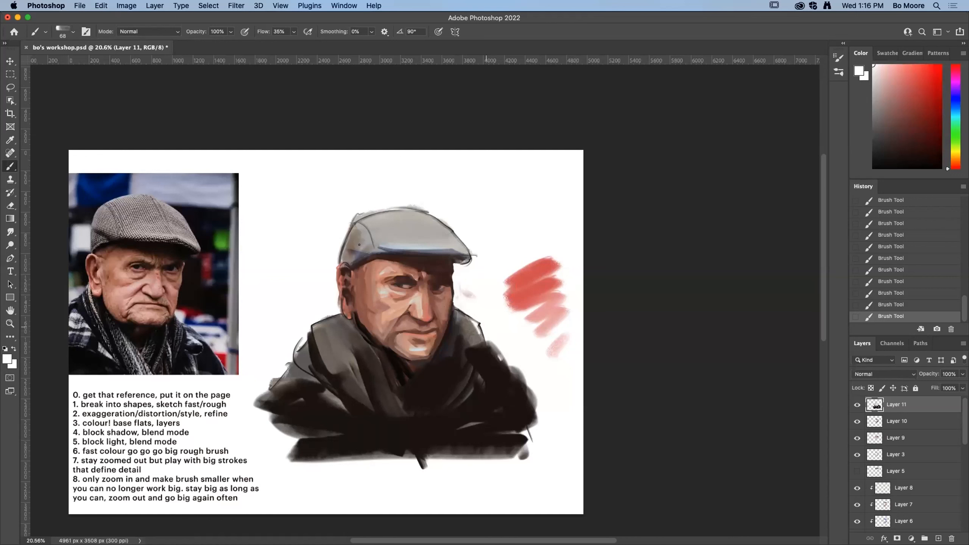
Refine the near ear and temple with short strokes of sampled reddish-brown skin tones.
alt+click(346, 265)
drag(341, 275, 341, 294)
alt+click(354, 277)
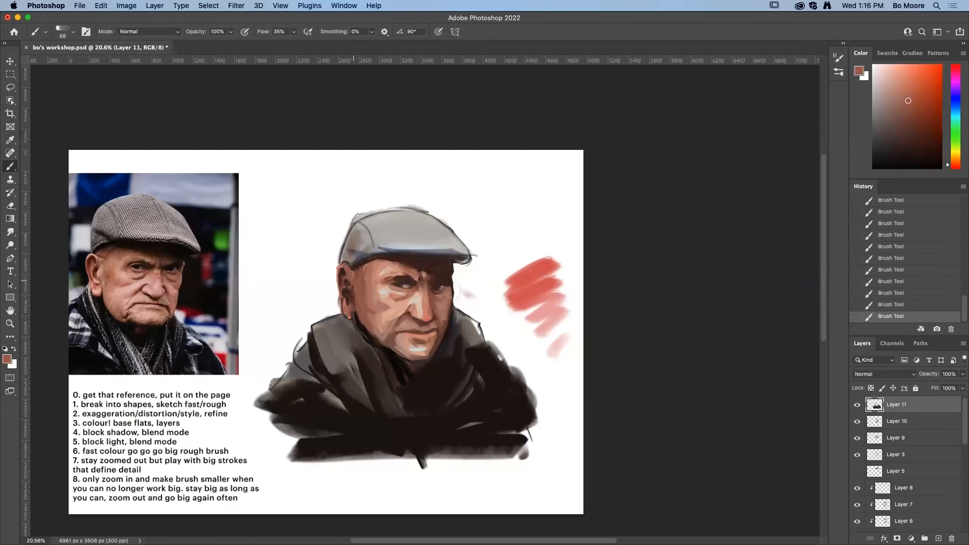
alt+click(368, 281)
alt+click(353, 274)
Set the brush size to 143 px and deepen the forehead shadow below the cap brim with sampled brown skin tones.
click(74, 31)
click(95, 62)
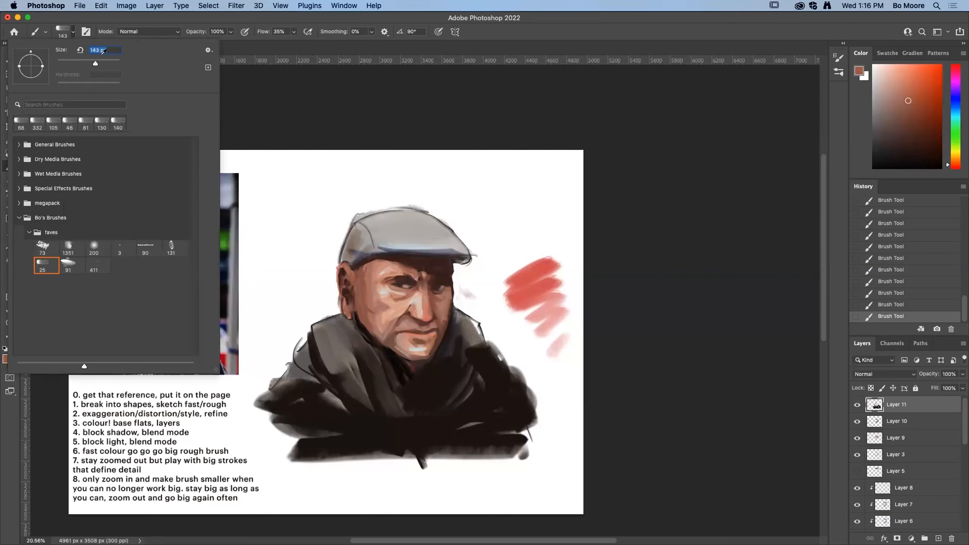
click(364, 263)
alt+click(380, 260)
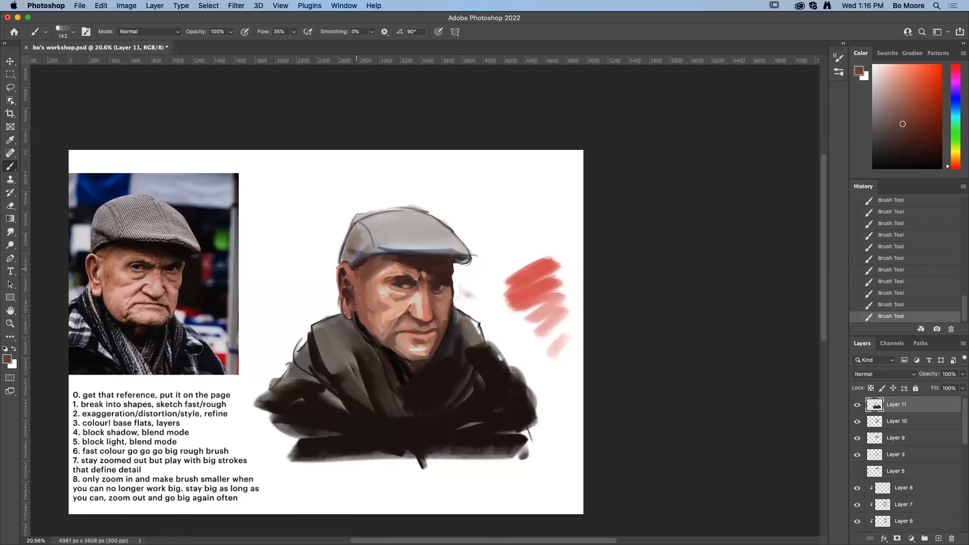
alt+click(393, 266)
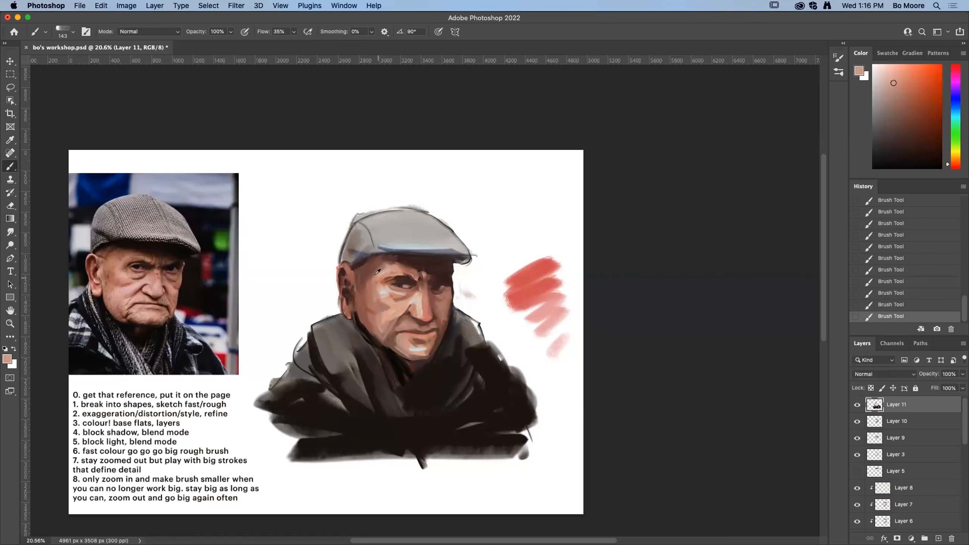
alt+click(386, 270)
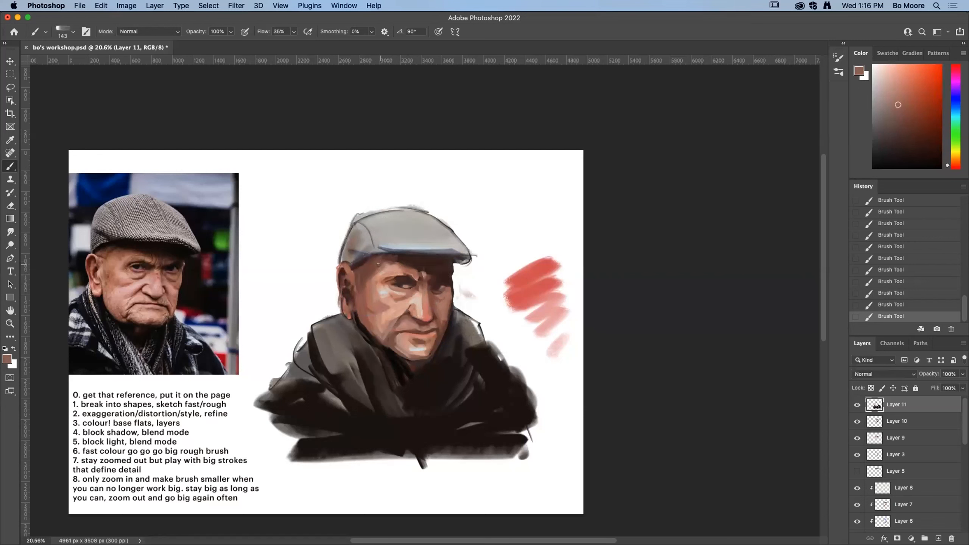
alt+click(395, 275)
drag(361, 260, 378, 254)
alt+click(449, 268)
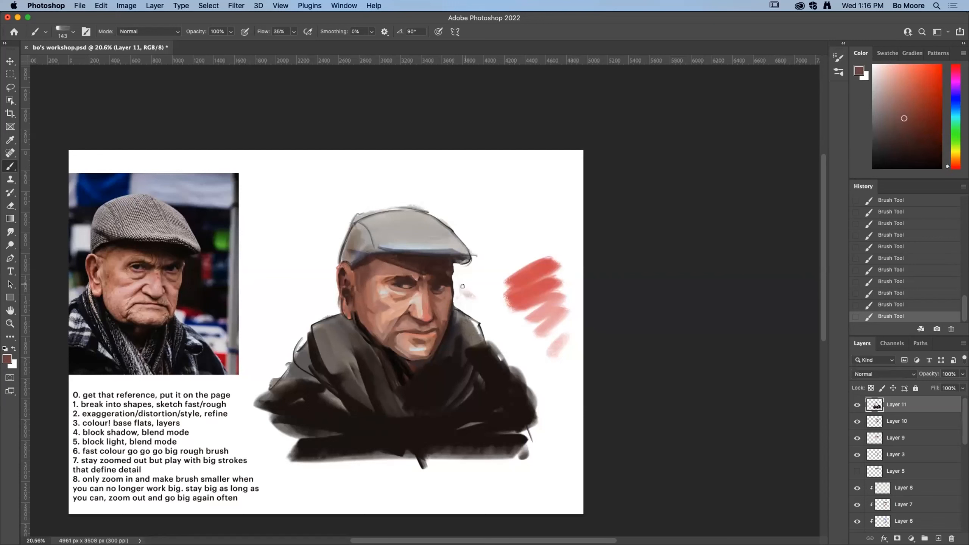
Add a new layer above the painting and fill it with neutral mid-grey using the Gradient tool.
click(939, 539)
click(11, 218)
drag(917, 185, 871, 171)
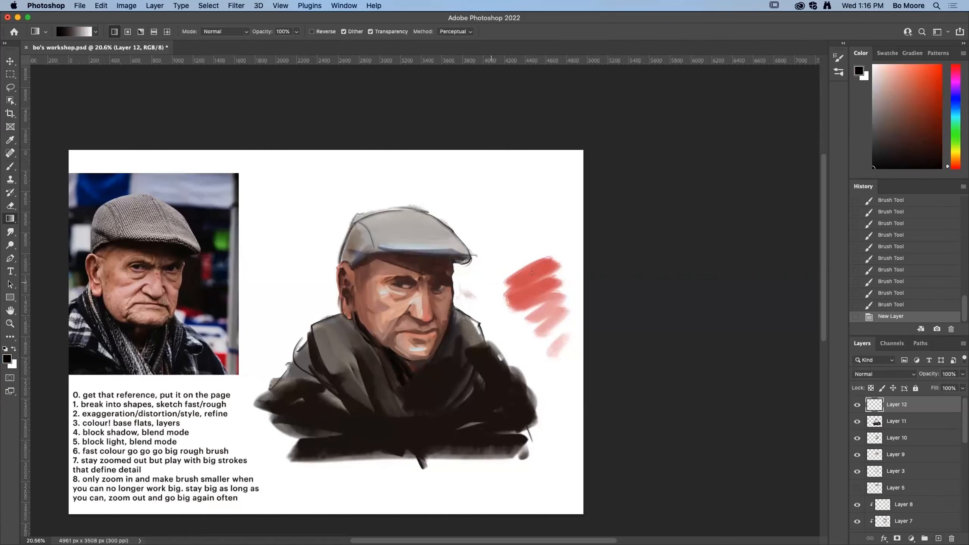
drag(632, 319, 826, 319)
click(892, 376)
click(874, 383)
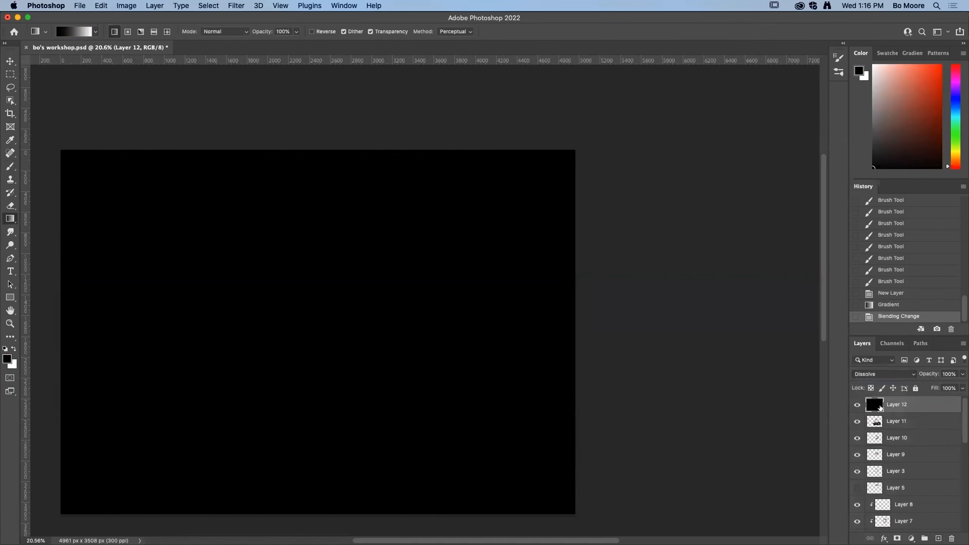
click(874, 112)
drag(712, 266, 827, 217)
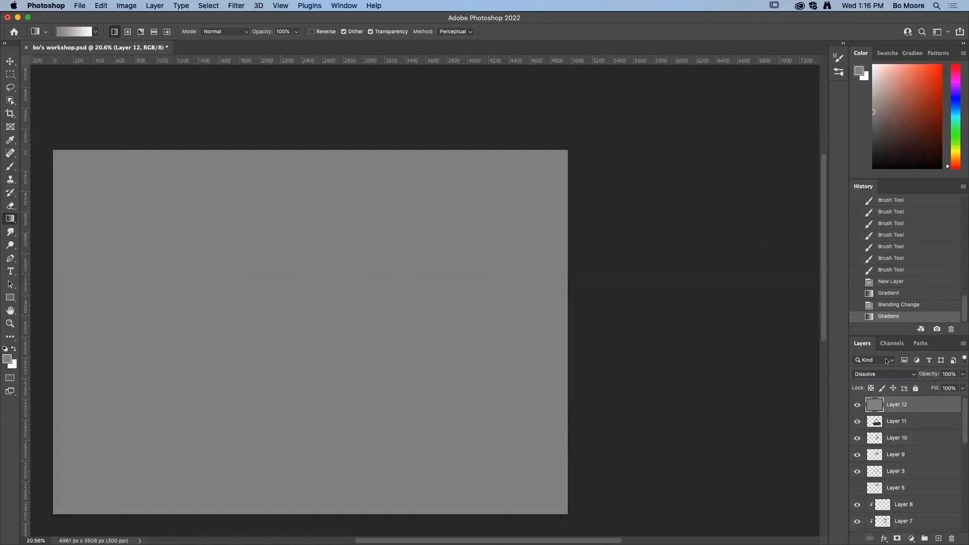
Set the grey layer's blend mode to Color to show the canvas in greyscale.
right_click(14, 219)
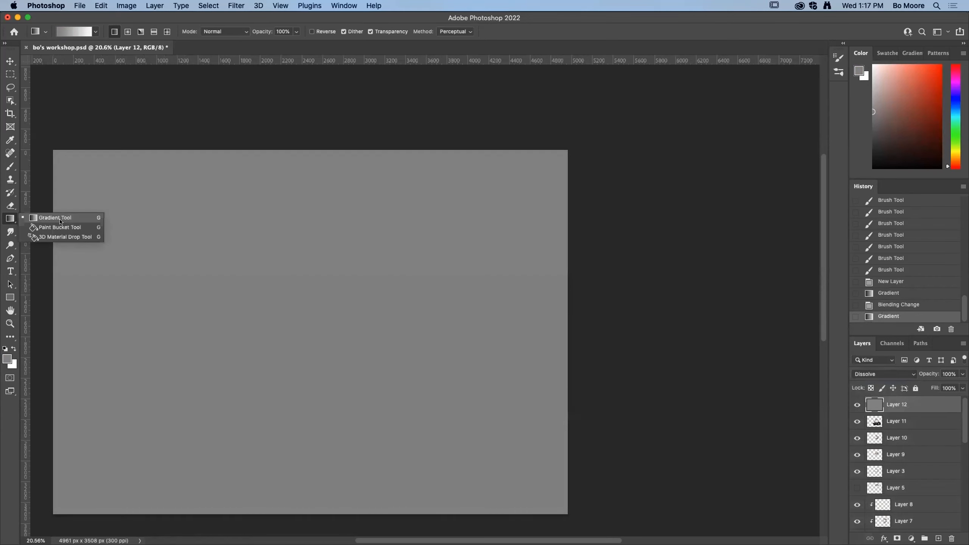
click(92, 217)
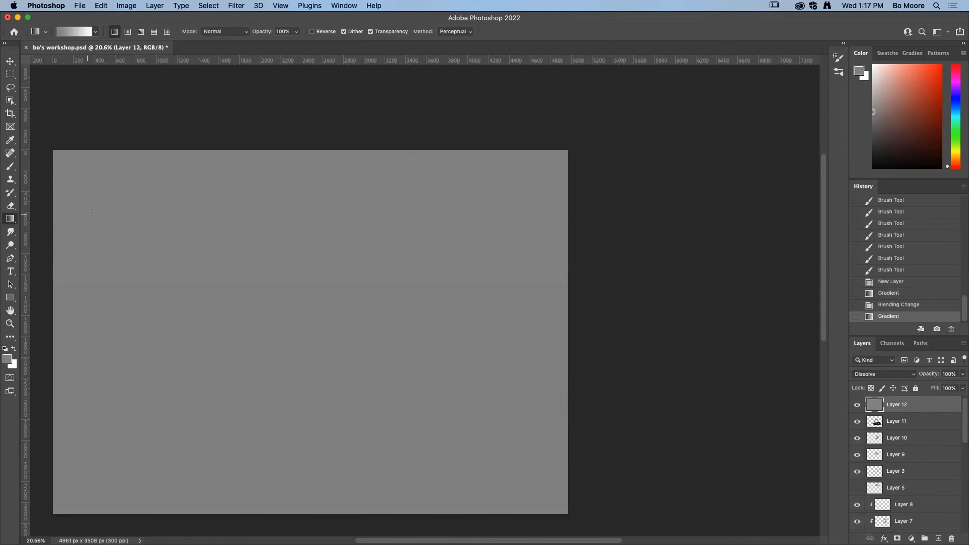
click(905, 375)
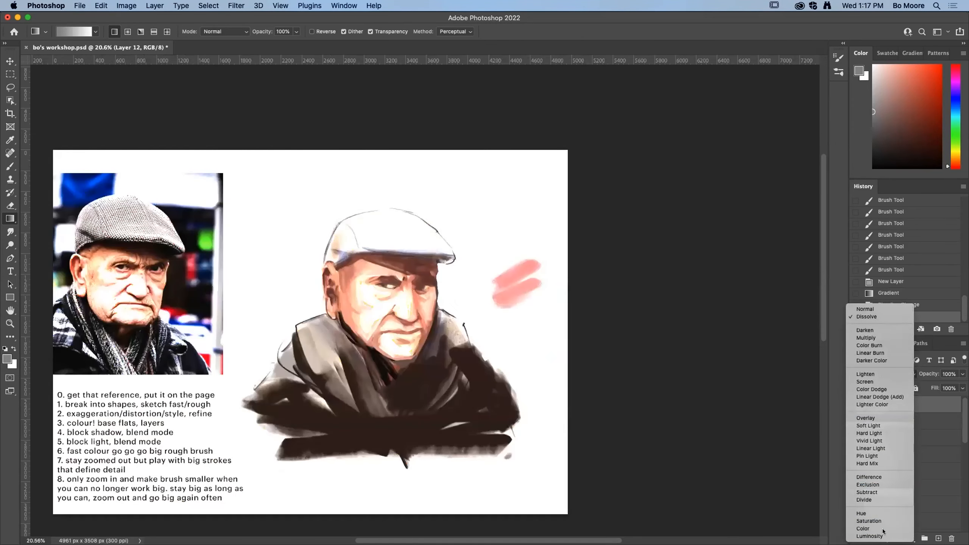
click(877, 530)
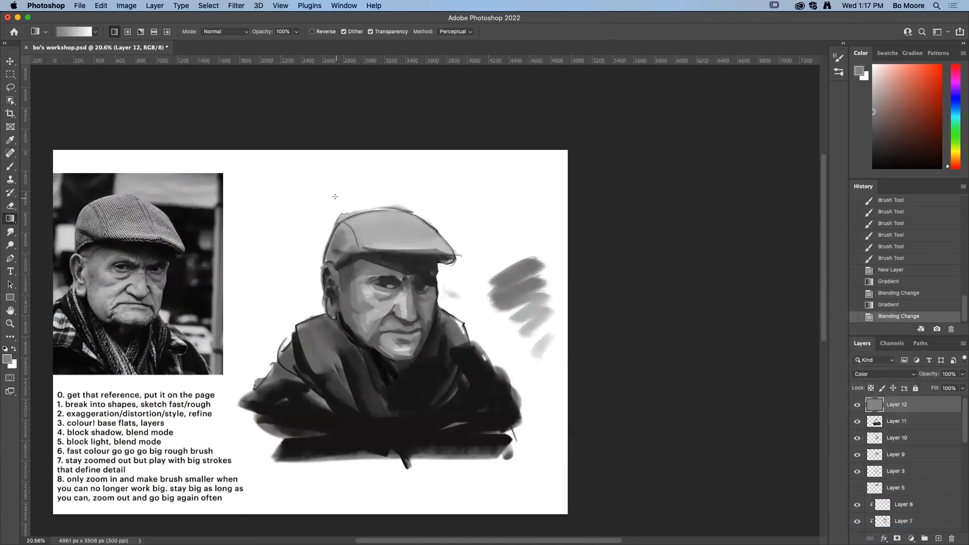
Toggle the grey layer's visibility to compare the portrait's values with the reference photo, leaving the layer hidden.
click(857, 405)
click(857, 404)
click(857, 405)
click(856, 406)
click(855, 406)
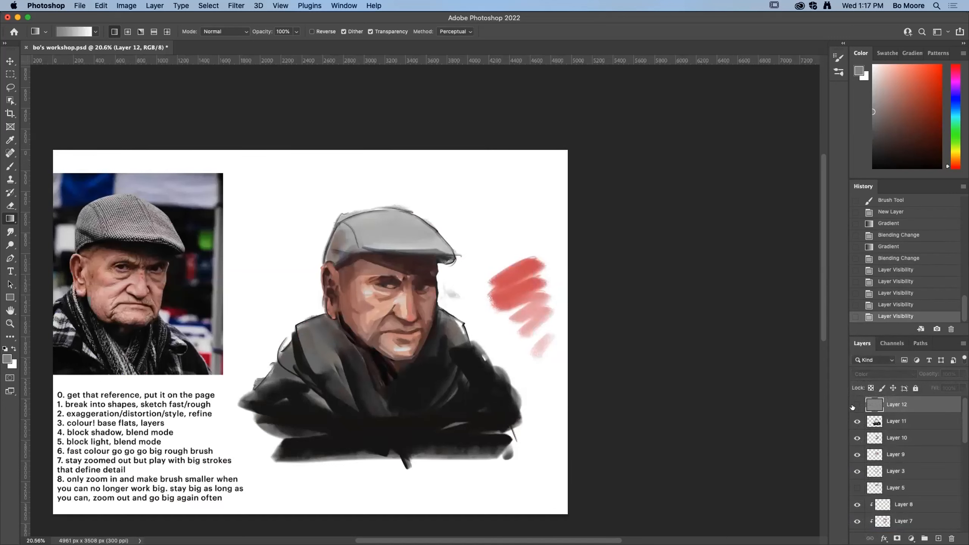
click(854, 404)
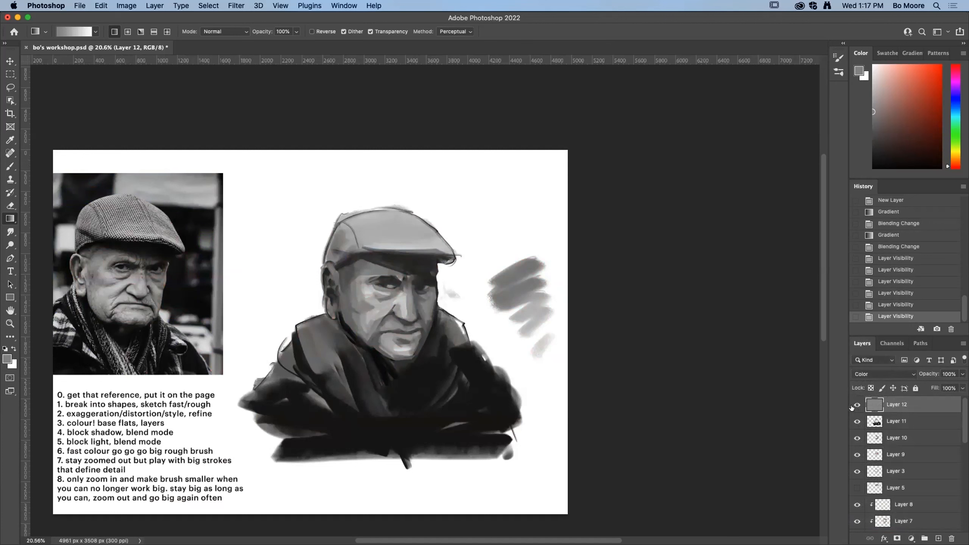
click(855, 405)
Add a new layer above Layer 11 and paint near-black shadow along the near jawline down to the chin.
click(889, 424)
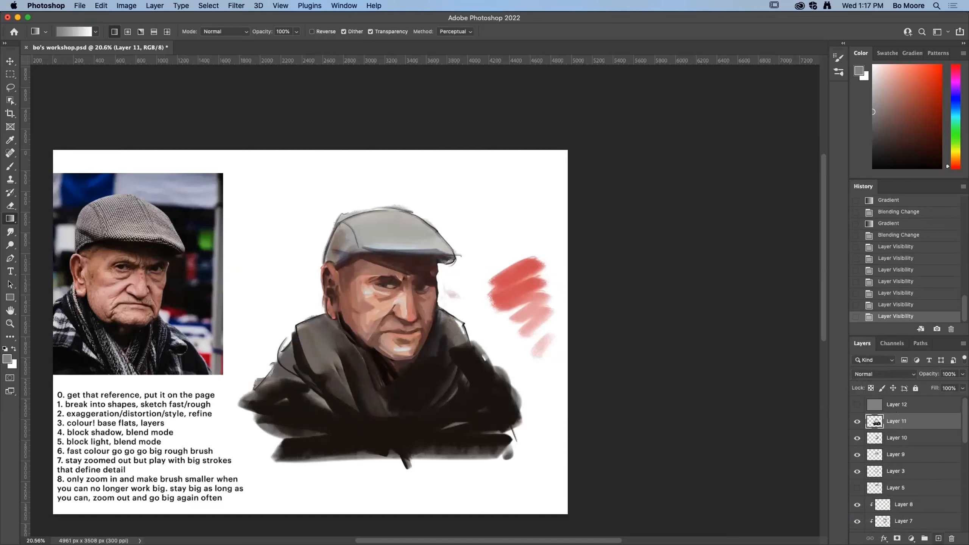
key(super+shift+alt+n)
click(9, 169)
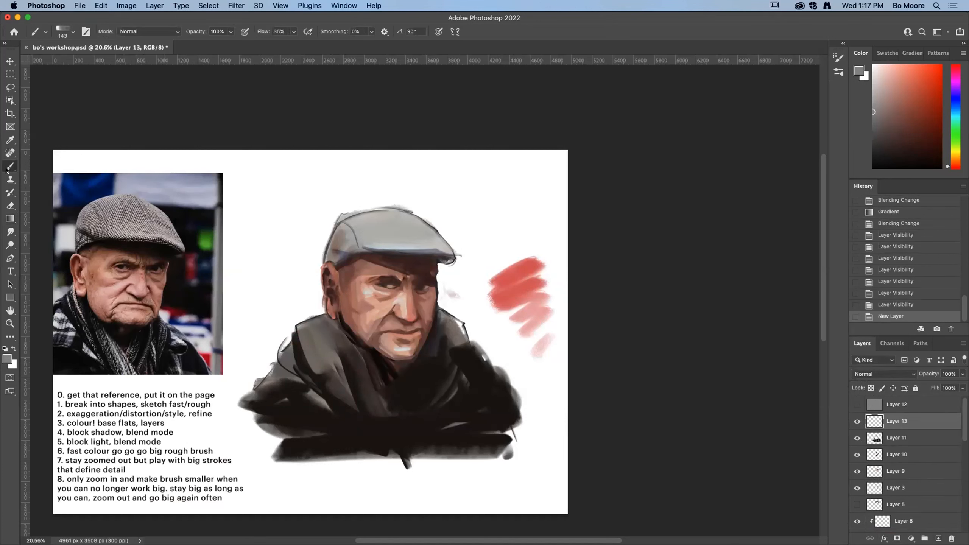
alt+click(347, 306)
mouse_move(346, 311)
mouse_down()
mouse_move(368, 342)
mouse_move(338, 306)
mouse_move(354, 340)
mouse_move(385, 355)
mouse_up()
alt+click(372, 350)
mouse_move(340, 317)
mouse_down()
mouse_move(358, 346)
mouse_move(393, 359)
mouse_up()
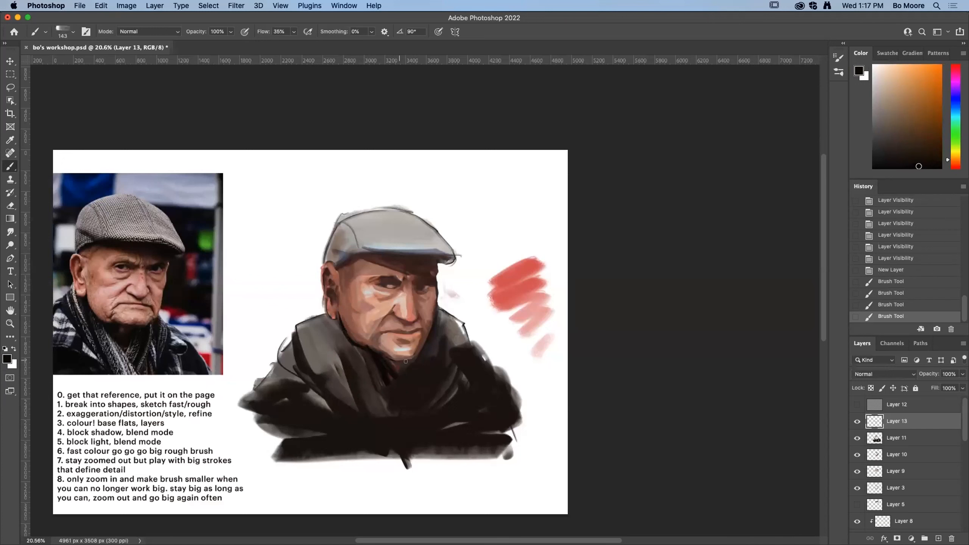
Rework the near jaw and the neck shadow below the ear with sampled skin tones and dark brown.
alt+click(349, 325)
mouse_move(349, 333)
mouse_down()
mouse_move(401, 359)
mouse_move(394, 315)
mouse_move(427, 314)
mouse_move(425, 331)
mouse_move(359, 338)
mouse_move(379, 354)
mouse_move(337, 304)
mouse_move(366, 361)
mouse_move(353, 343)
mouse_up()
alt+click(425, 330)
mouse_move(339, 325)
mouse_down()
mouse_move(376, 379)
mouse_move(365, 357)
mouse_up()
alt+click(339, 332)
alt+click(335, 304)
alt+click(348, 309)
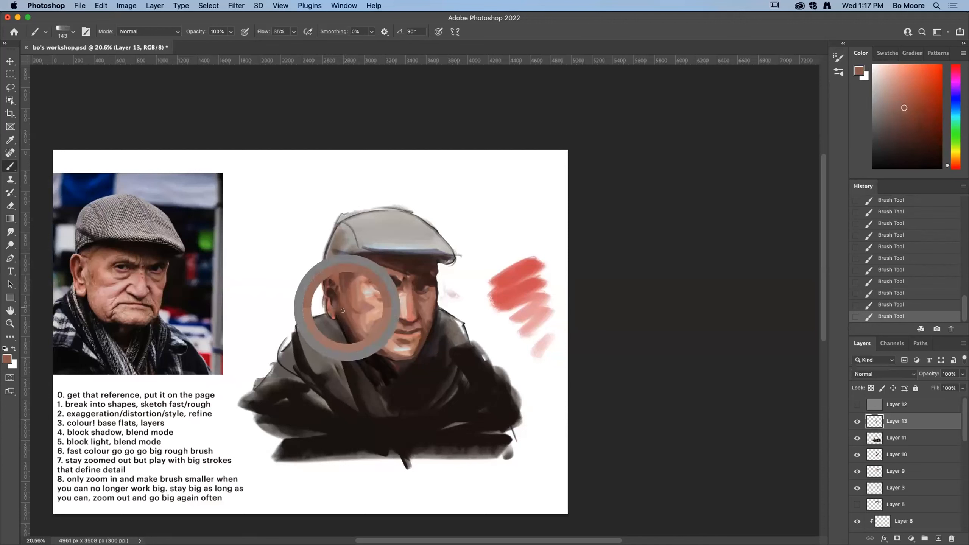
alt+click(347, 331)
drag(341, 314, 341, 322)
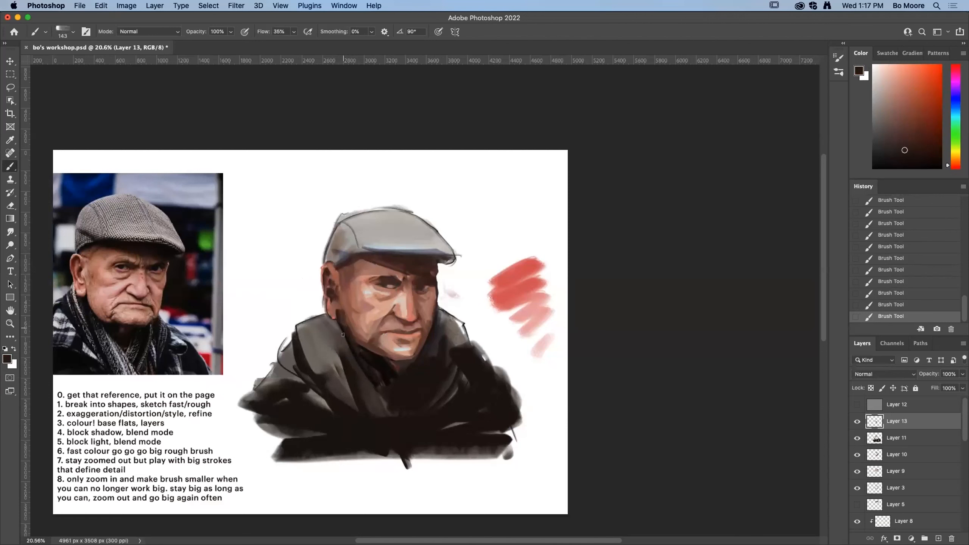
Darken the far eye socket and the forehead shadow under the brim with sampled dark and reddish browns.
alt+click(345, 306)
alt+click(423, 296)
alt+click(431, 271)
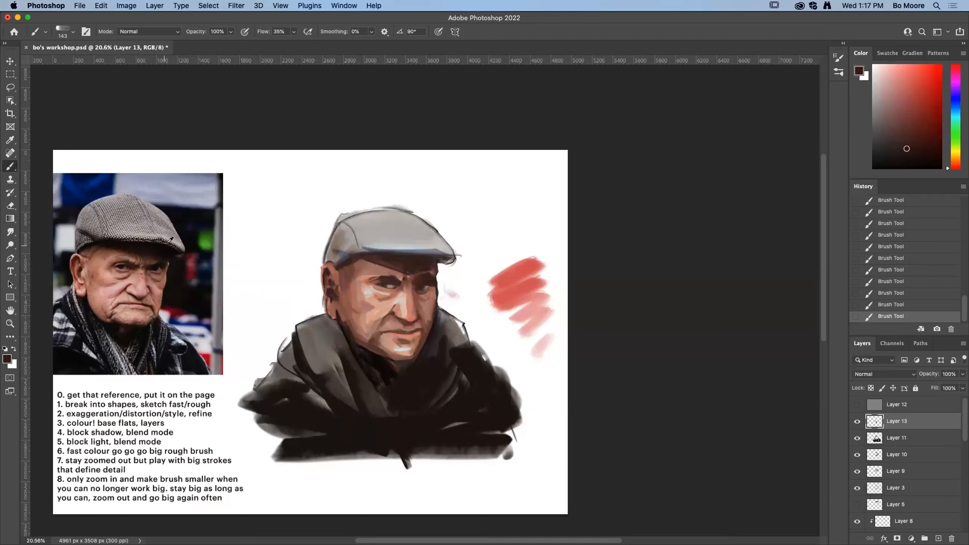
alt+click(369, 251)
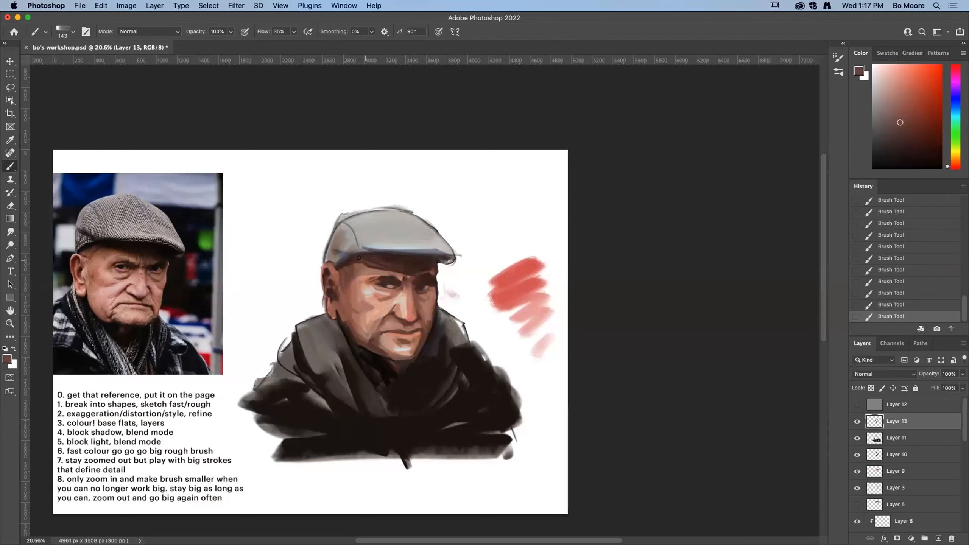
alt+click(399, 267)
Brighten the top of the cap with broad strokes of light grey sampled above the brim.
alt+click(380, 241)
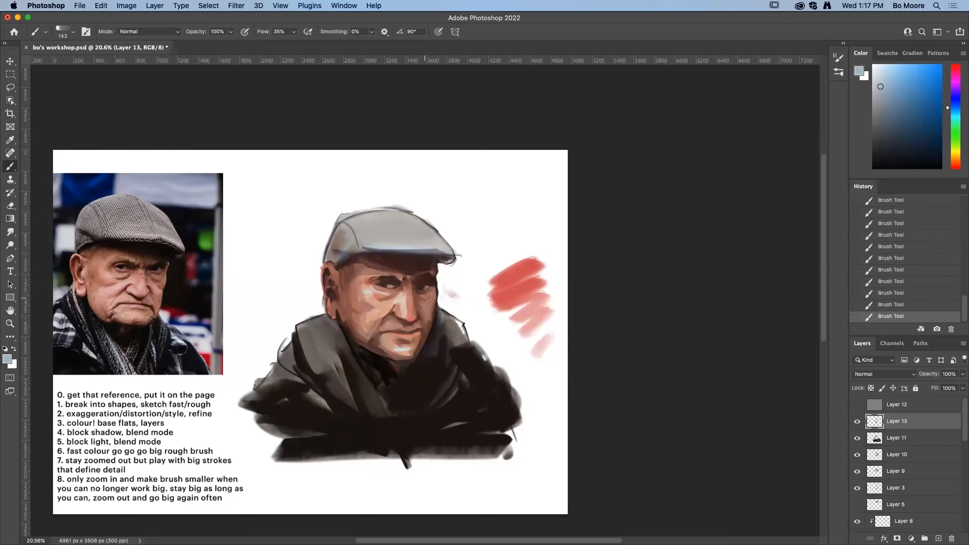
alt+click(378, 241)
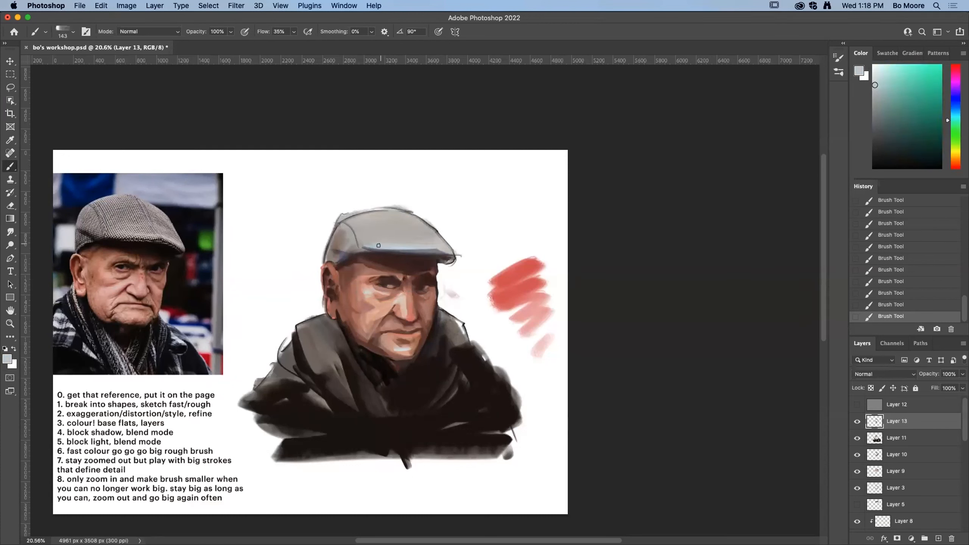
mouse_move(349, 253)
mouse_down()
mouse_move(423, 240)
mouse_move(403, 233)
mouse_move(406, 223)
mouse_move(430, 242)
mouse_move(426, 230)
mouse_move(428, 240)
mouse_move(368, 221)
mouse_move(426, 208)
mouse_up()
Add a new layer above Layer 13 for detailing the face up close.
key(z)
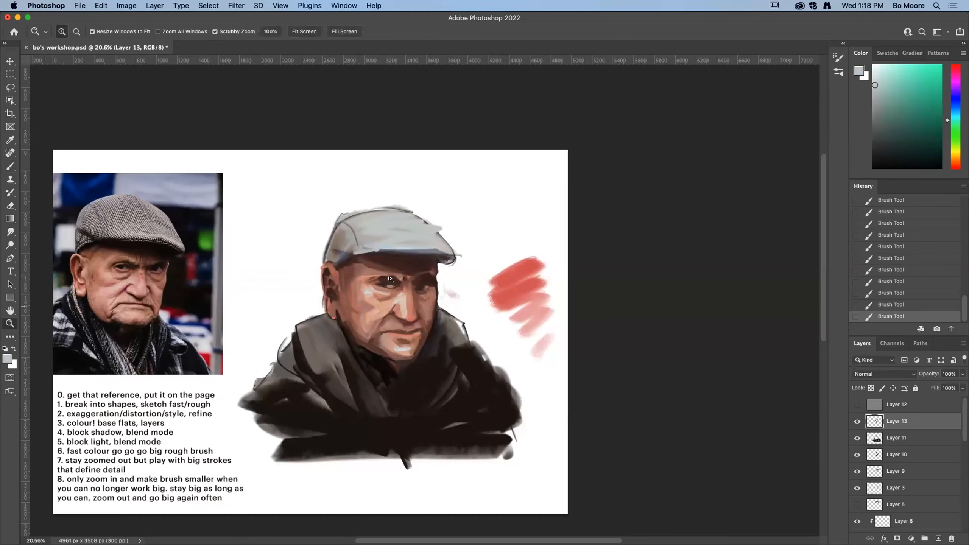
mouse_move(414, 294)
mouse_down()
mouse_move(441, 314)
mouse_move(480, 315)
mouse_up()
key(super+shift+alt+n)
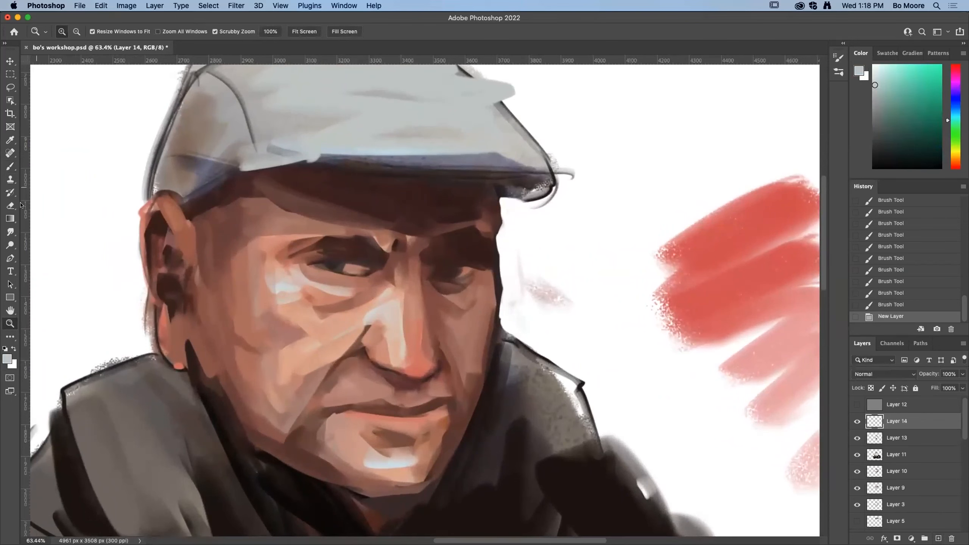
click(10, 167)
click(71, 31)
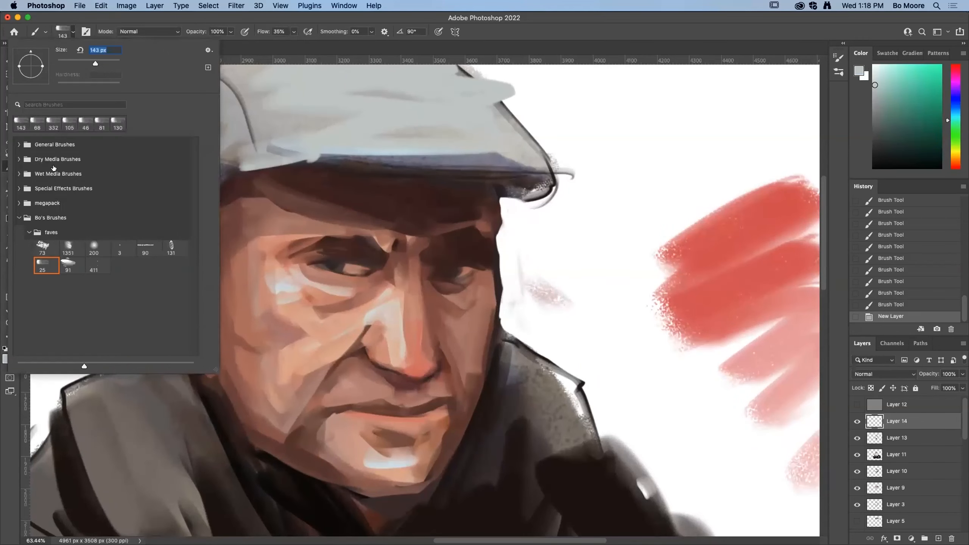
click(11, 389)
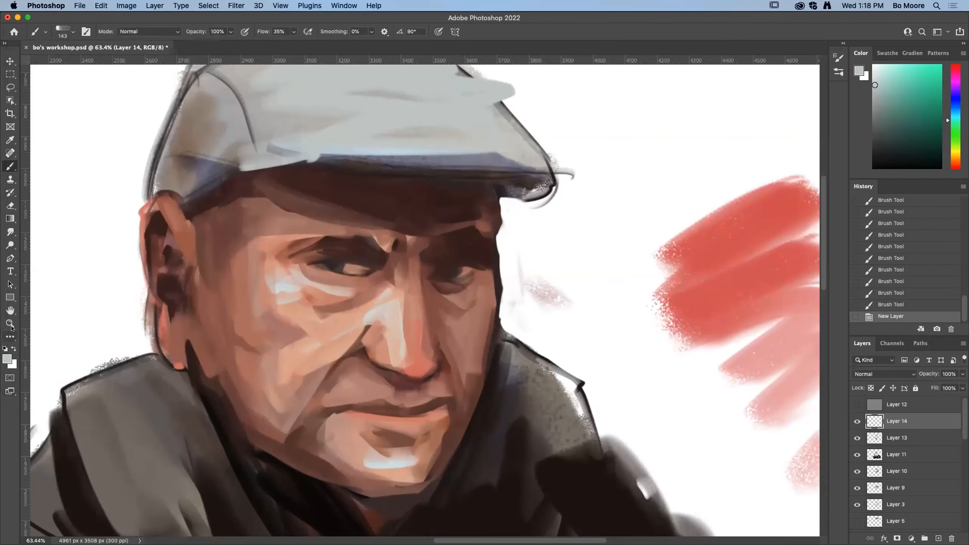
Compare the portrait close up and at full view beside the reference photo.
click(10, 323)
drag(491, 320, 408, 401)
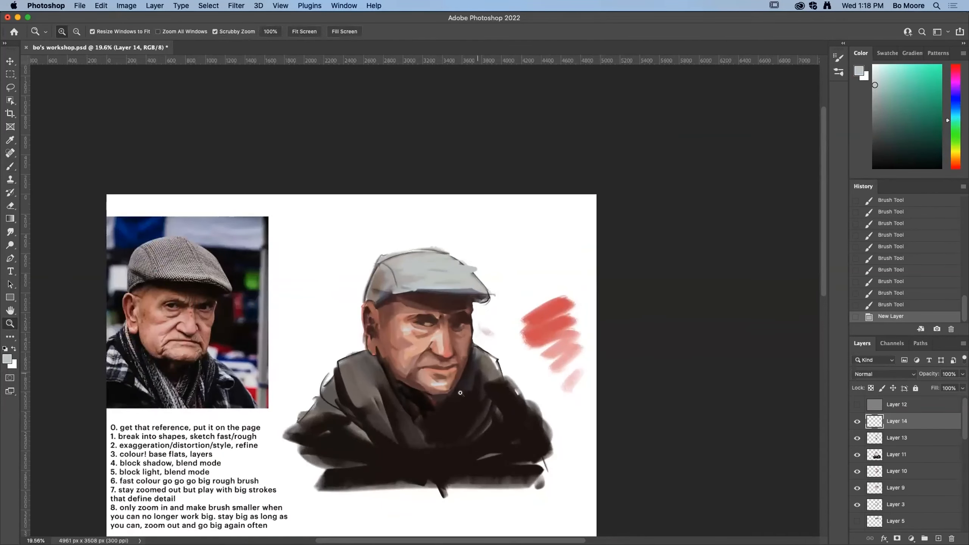
drag(484, 405, 448, 398)
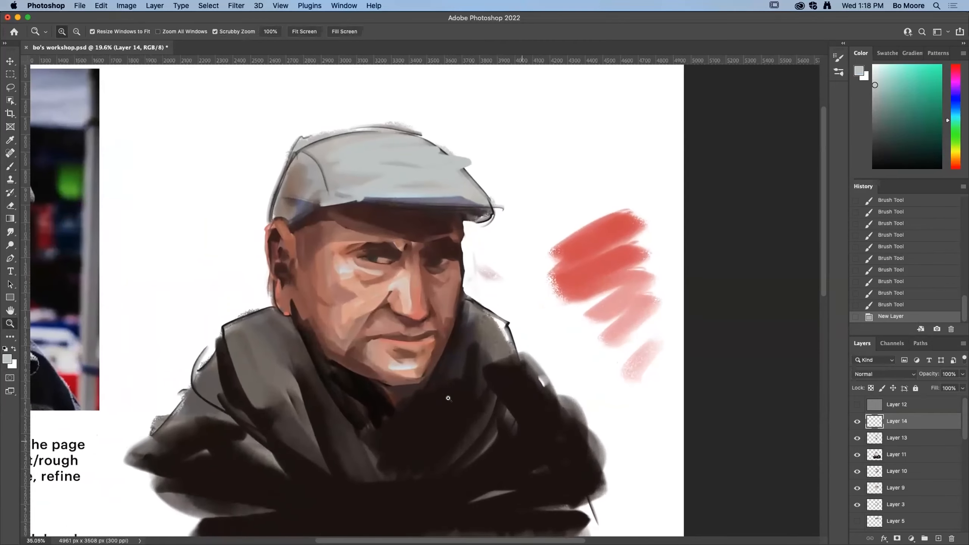
drag(385, 425, 316, 391)
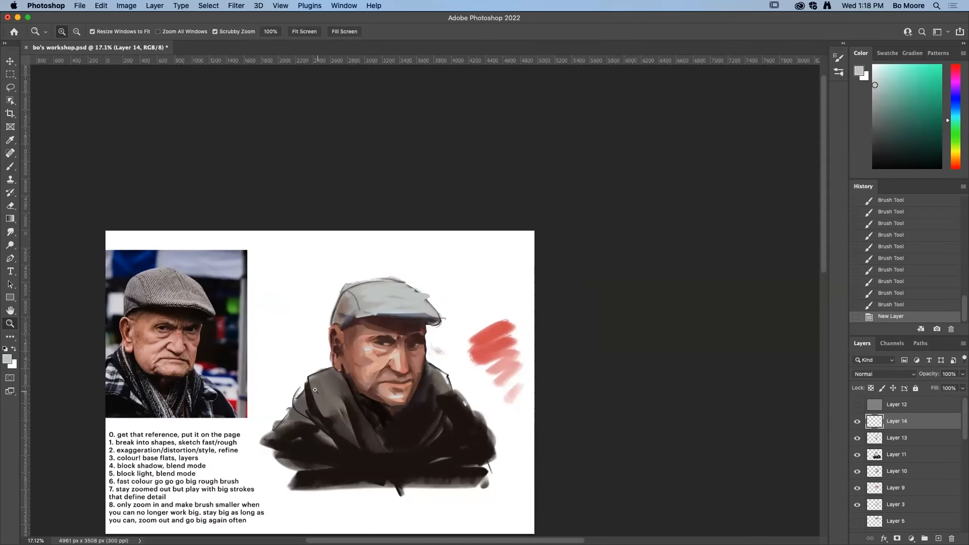
drag(425, 401, 383, 446)
drag(294, 367, 302, 367)
Add another new layer and paint the far cheek beside the nose with sampled warm skin tones.
key(alt+shift+super+n)
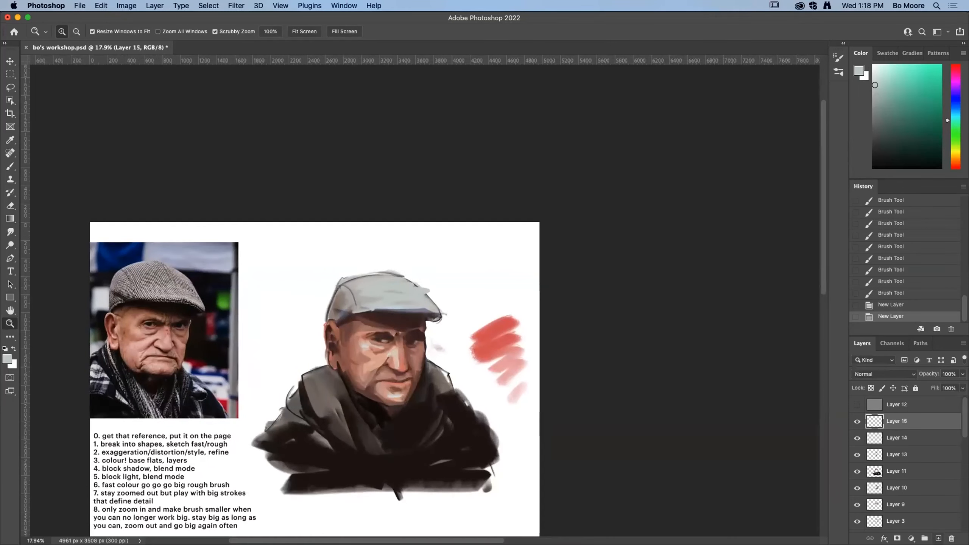
click(5, 168)
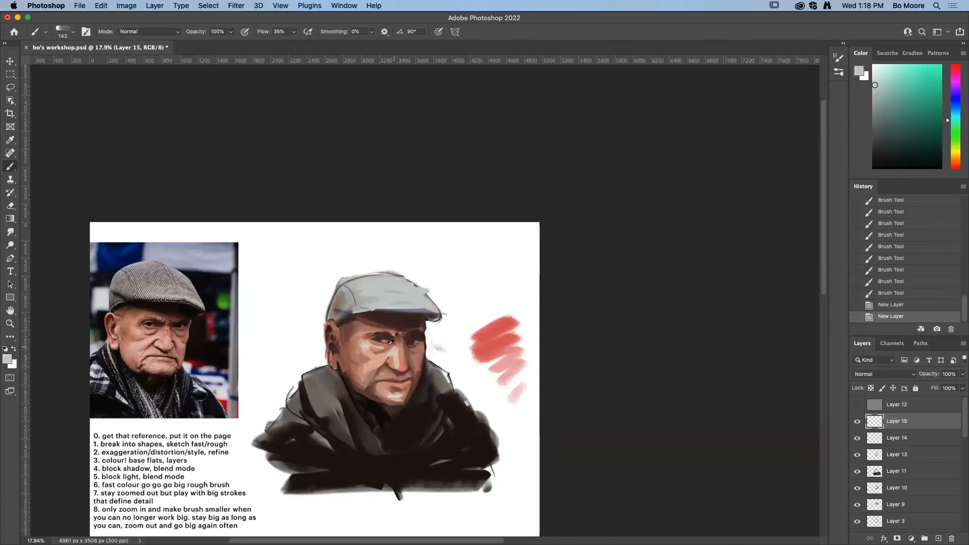
alt+click(402, 349)
drag(415, 366, 405, 335)
alt+click(391, 348)
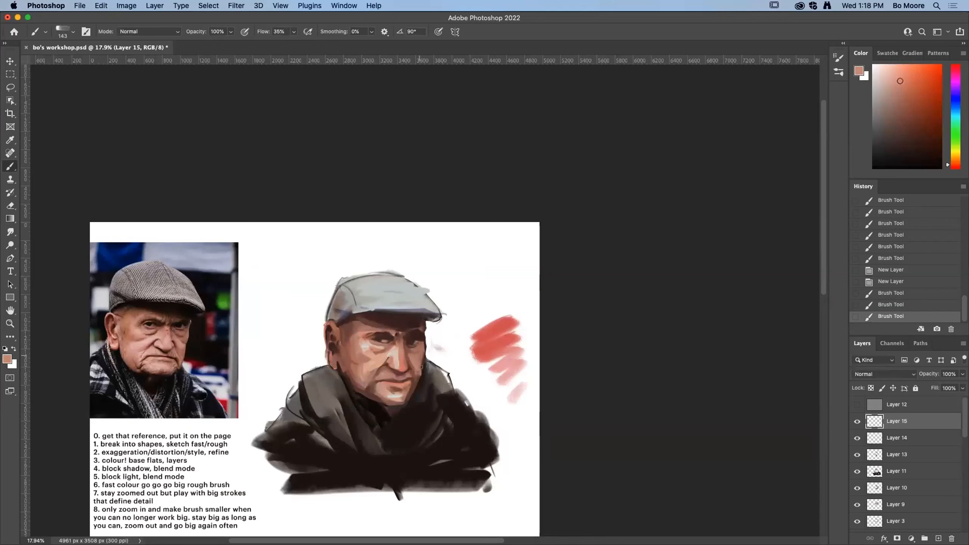
drag(416, 368, 416, 369)
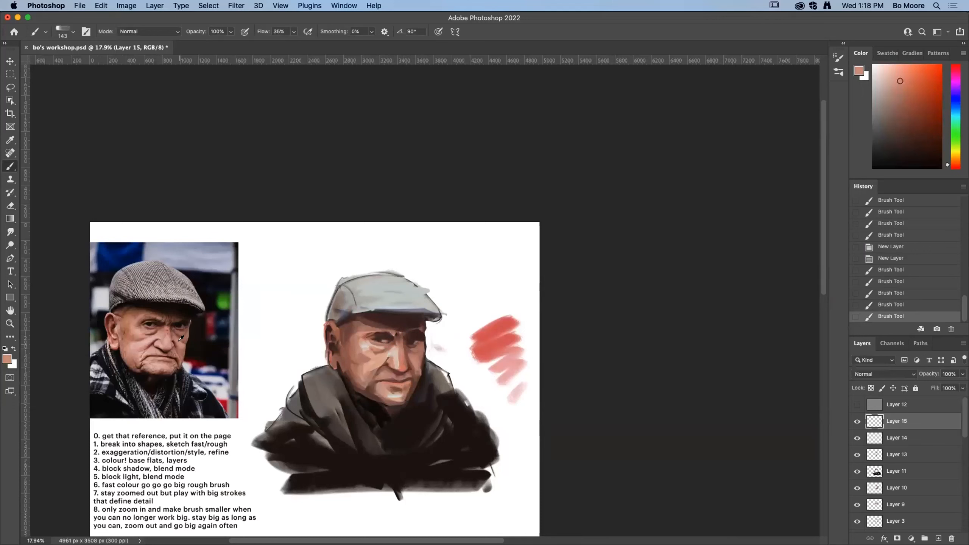
Lighten and blend the far cheek down to the jaw with skin tones sampled from the face.
alt+click(375, 353)
mouse_move(413, 359)
mouse_down()
mouse_move(416, 368)
mouse_move(417, 345)
mouse_move(417, 382)
mouse_move(417, 361)
mouse_up()
alt+click(410, 357)
alt+click(421, 363)
alt+click(415, 388)
alt+click(424, 357)
alt+click(417, 355)
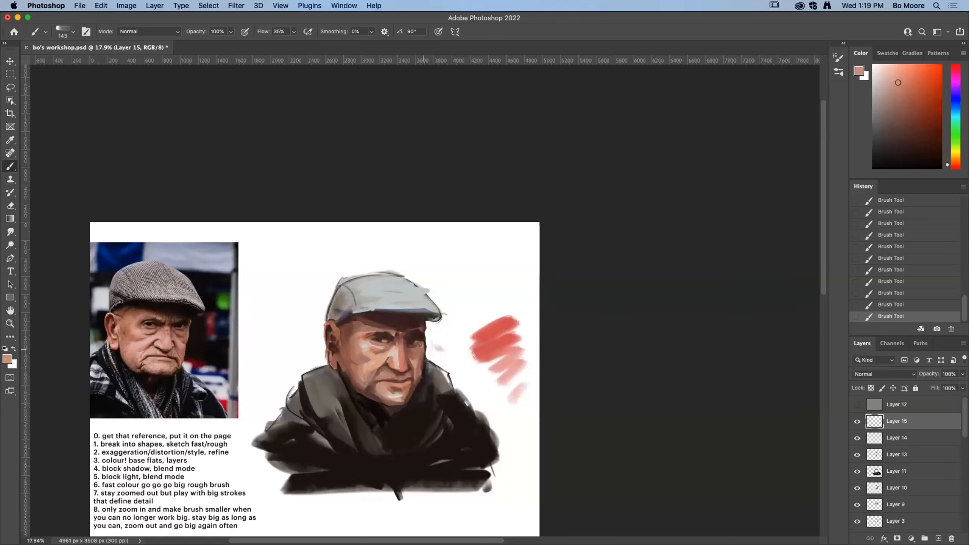
Touch up the face around the nose and near cheek with sampled skin tones, undoing the last stroke.
alt+click(411, 377)
alt+click(368, 359)
alt+click(376, 350)
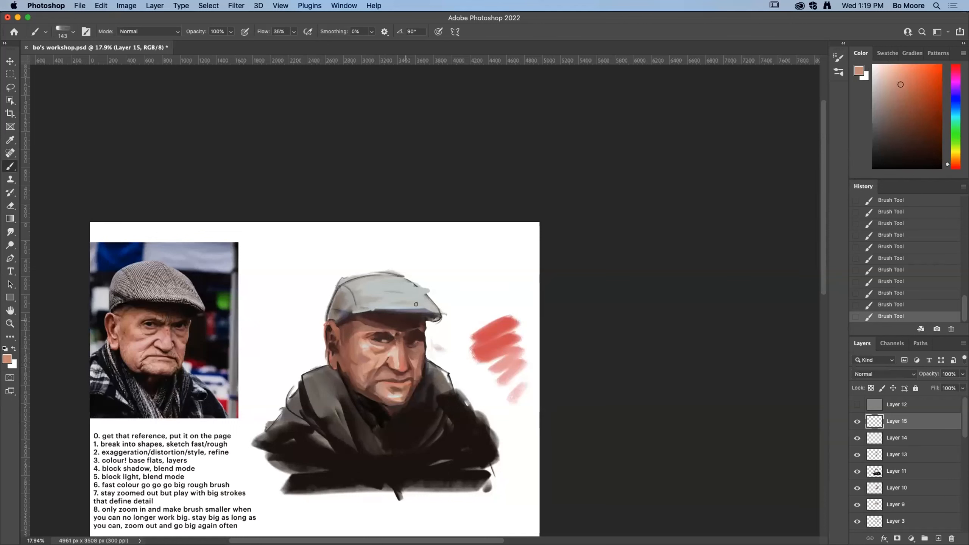
alt+click(404, 364)
key(super+z)
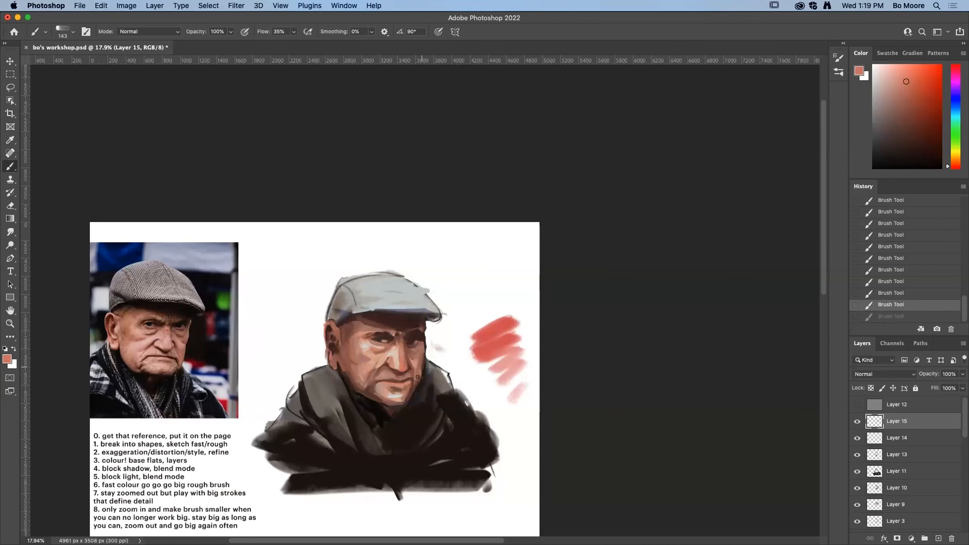